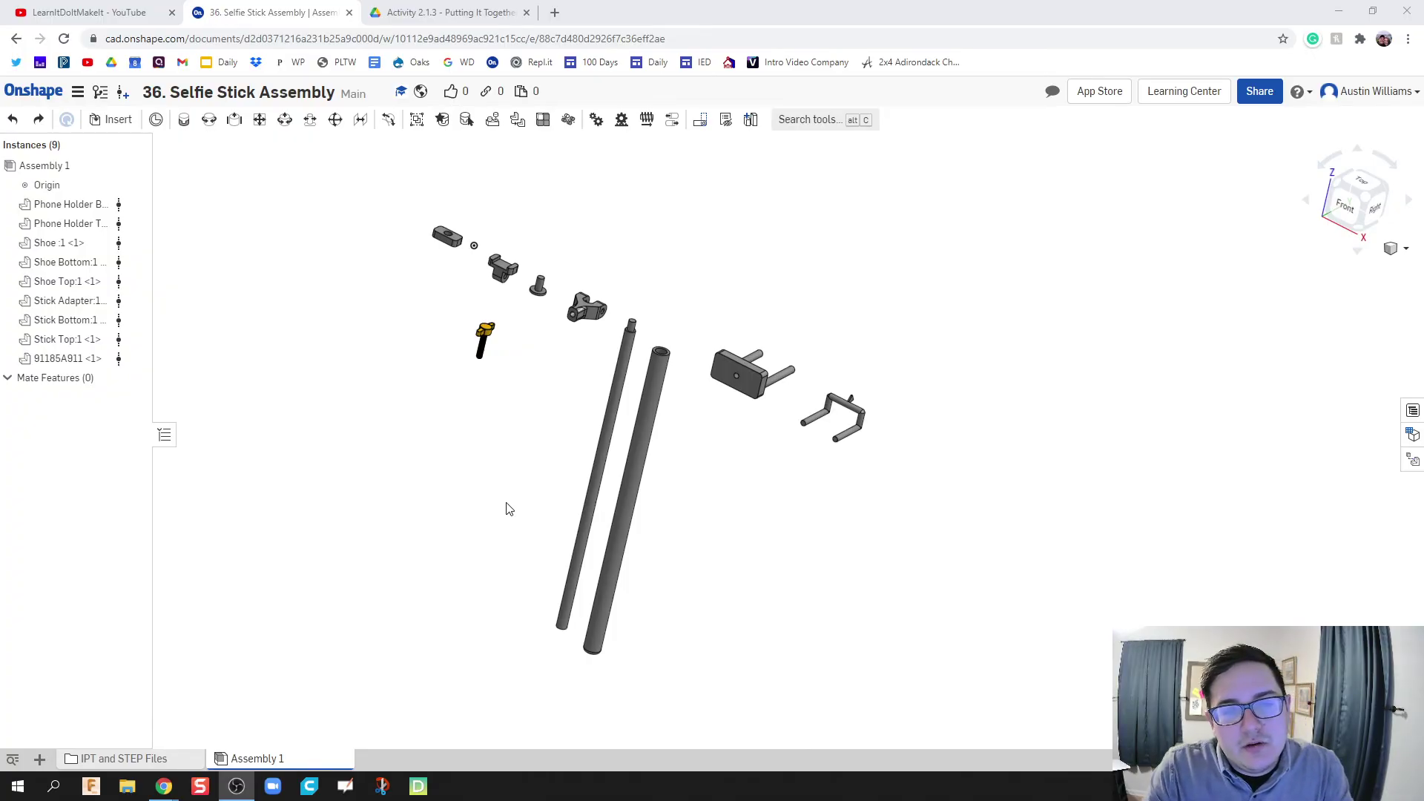
Search other documents for 'Selfie stick' and open the Selfie Stick Start document's parts.
scroll(509, 509, up, 2)
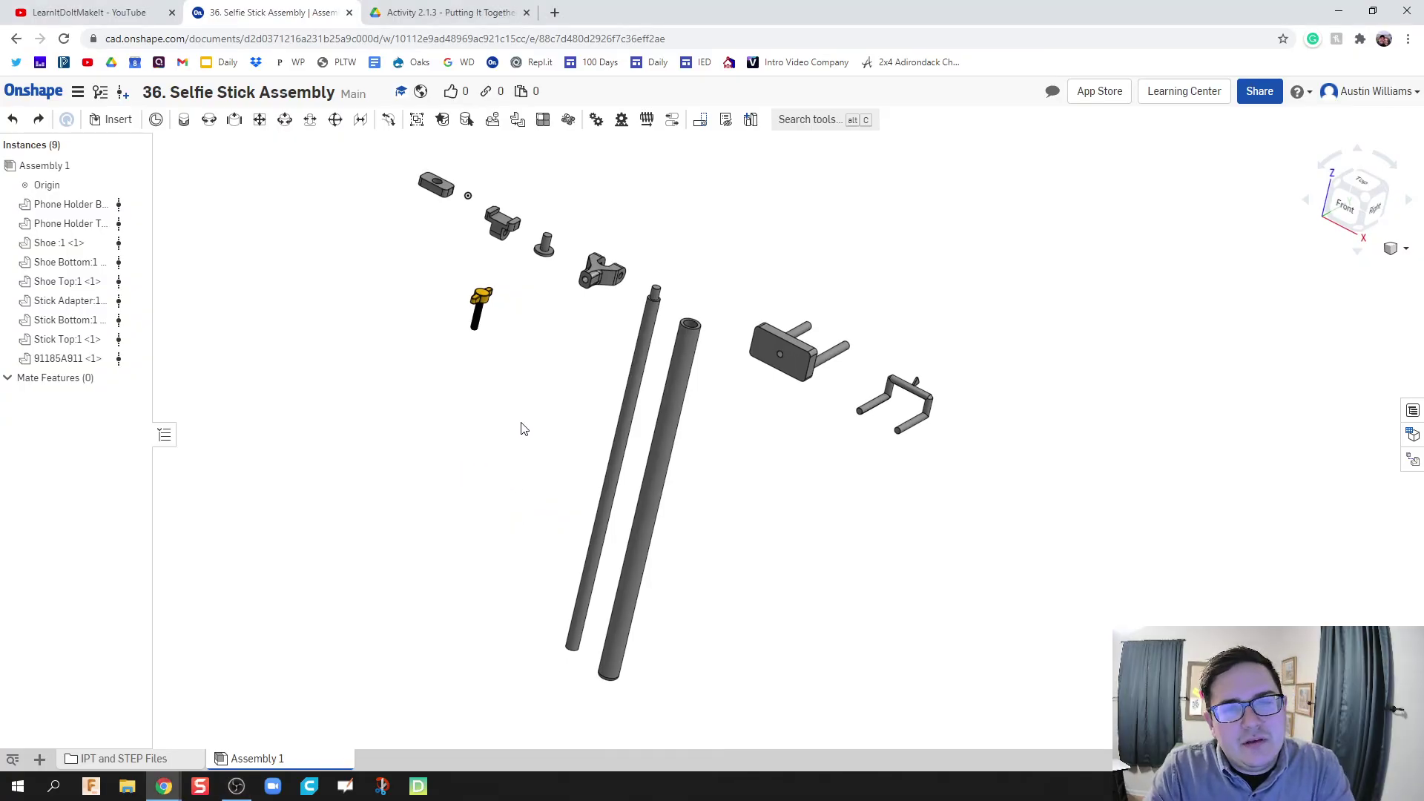
mouse_move(522, 427)
right_down()
mouse_move(490, 430)
mouse_move(510, 429)
right_up()
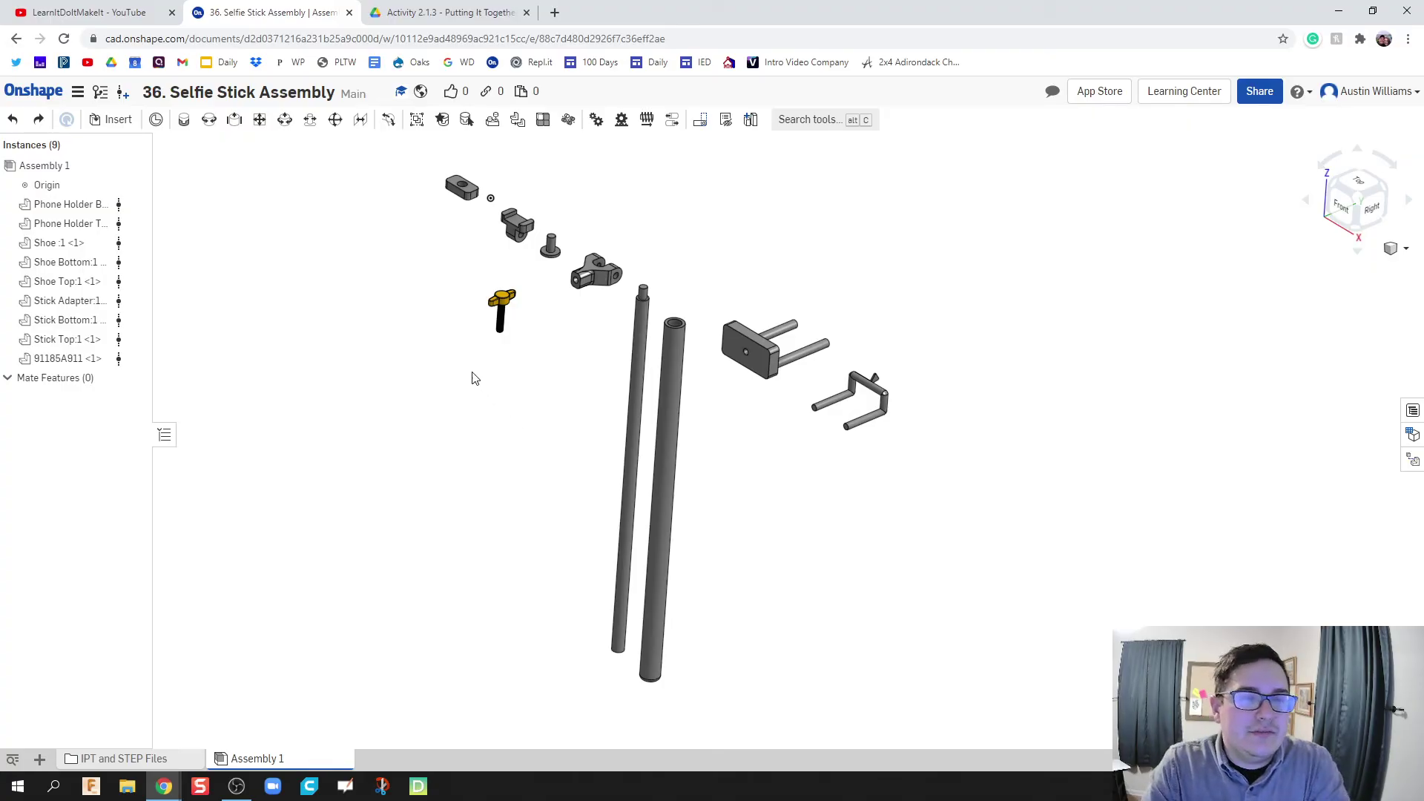
click(120, 119)
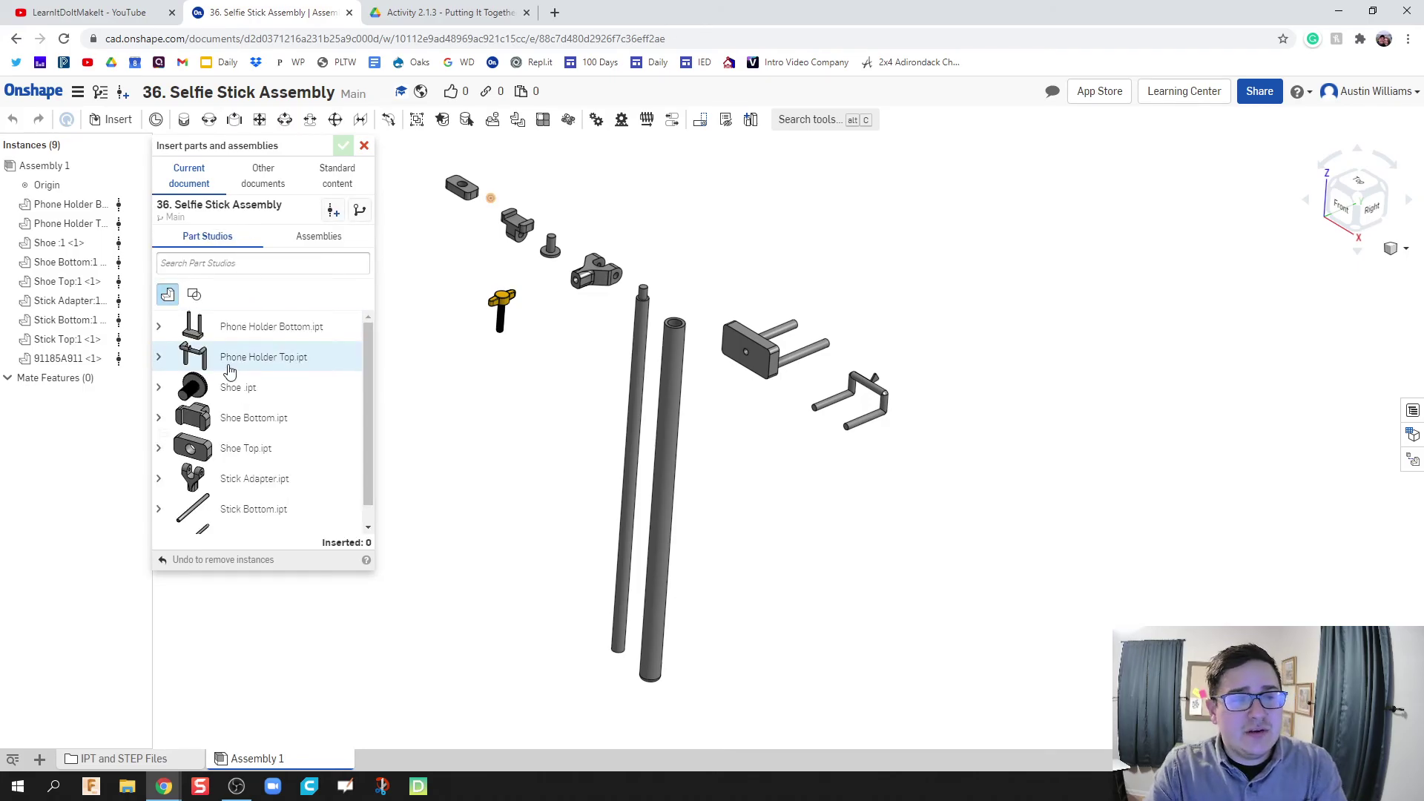
scroll(255, 493, down, 1)
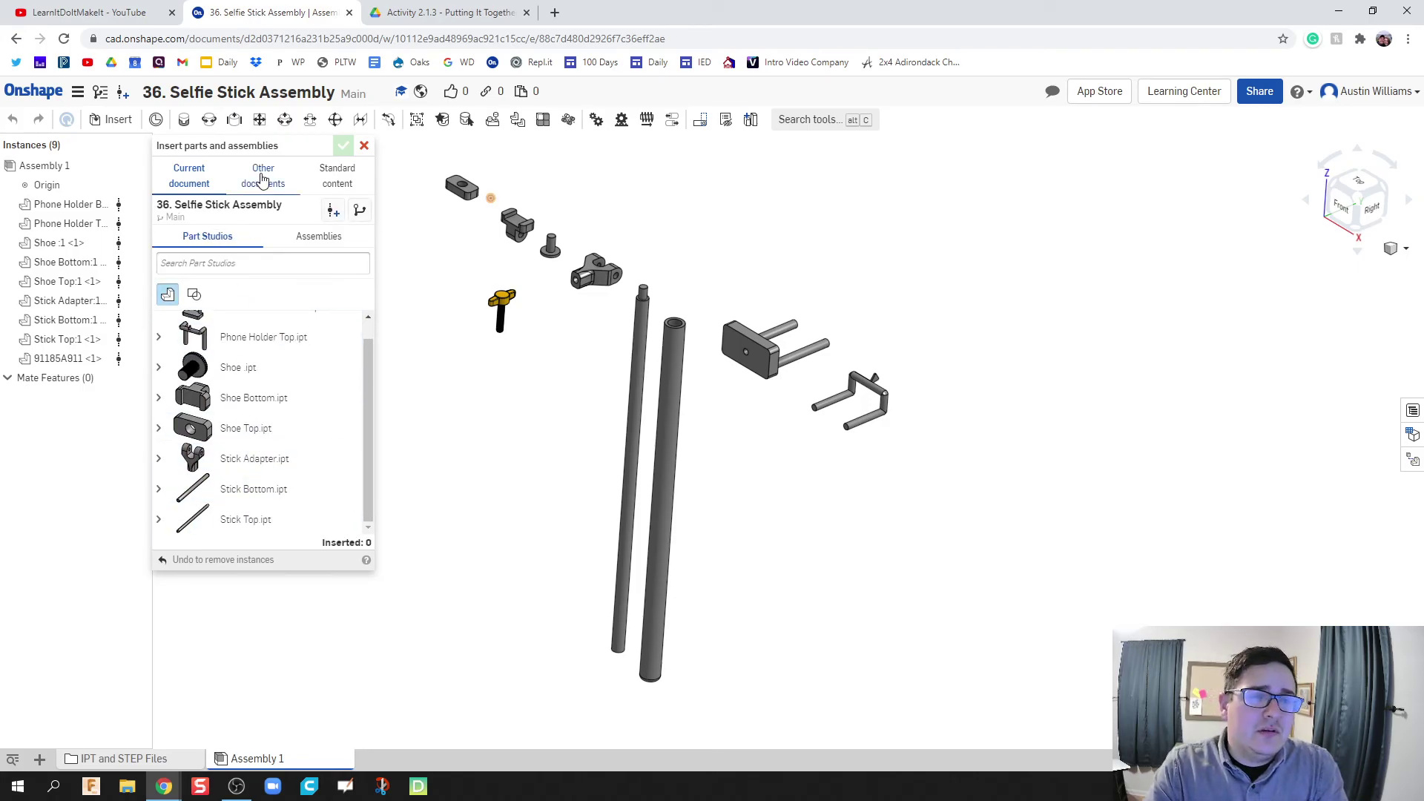
click(263, 176)
click(243, 210)
text(Selfi)
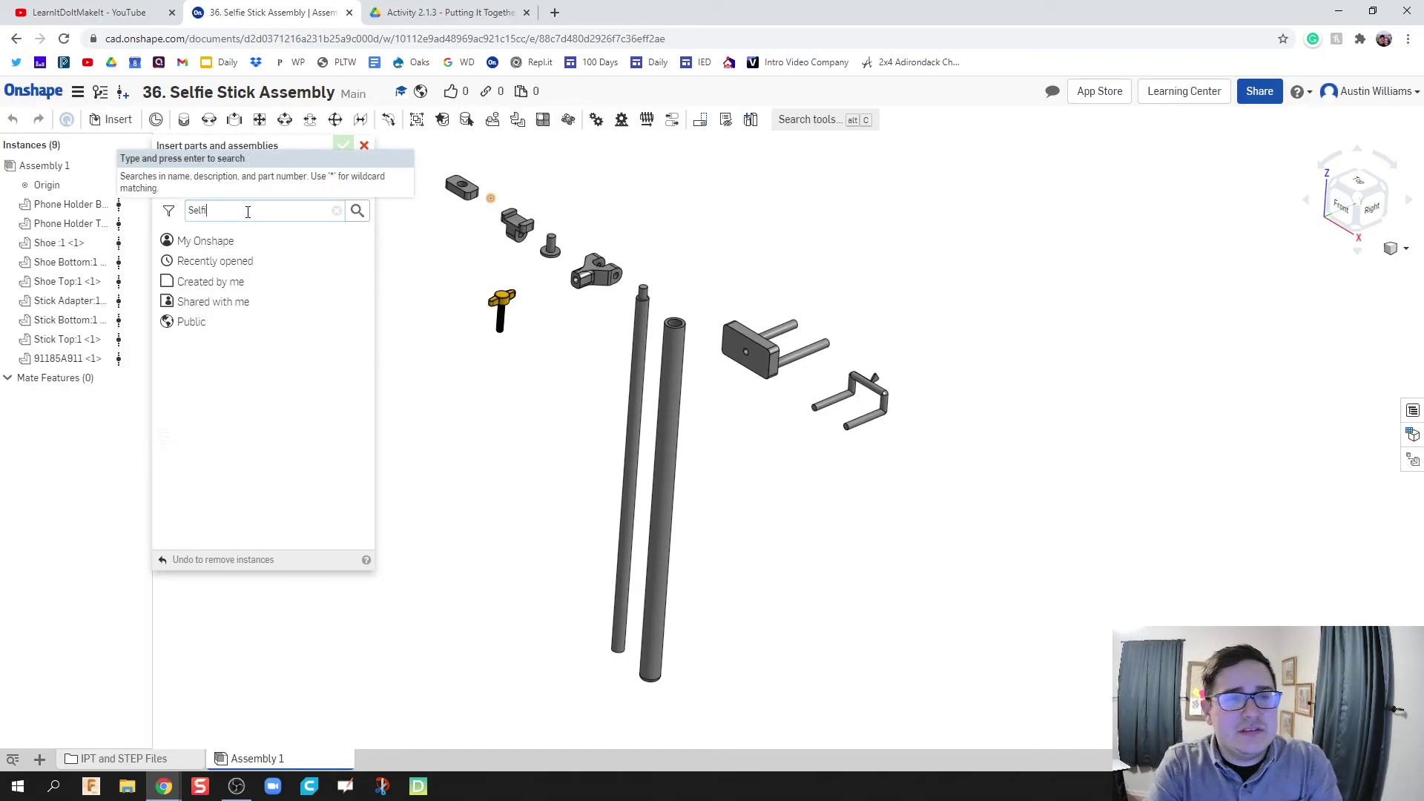
text(e stick)
key(Return)
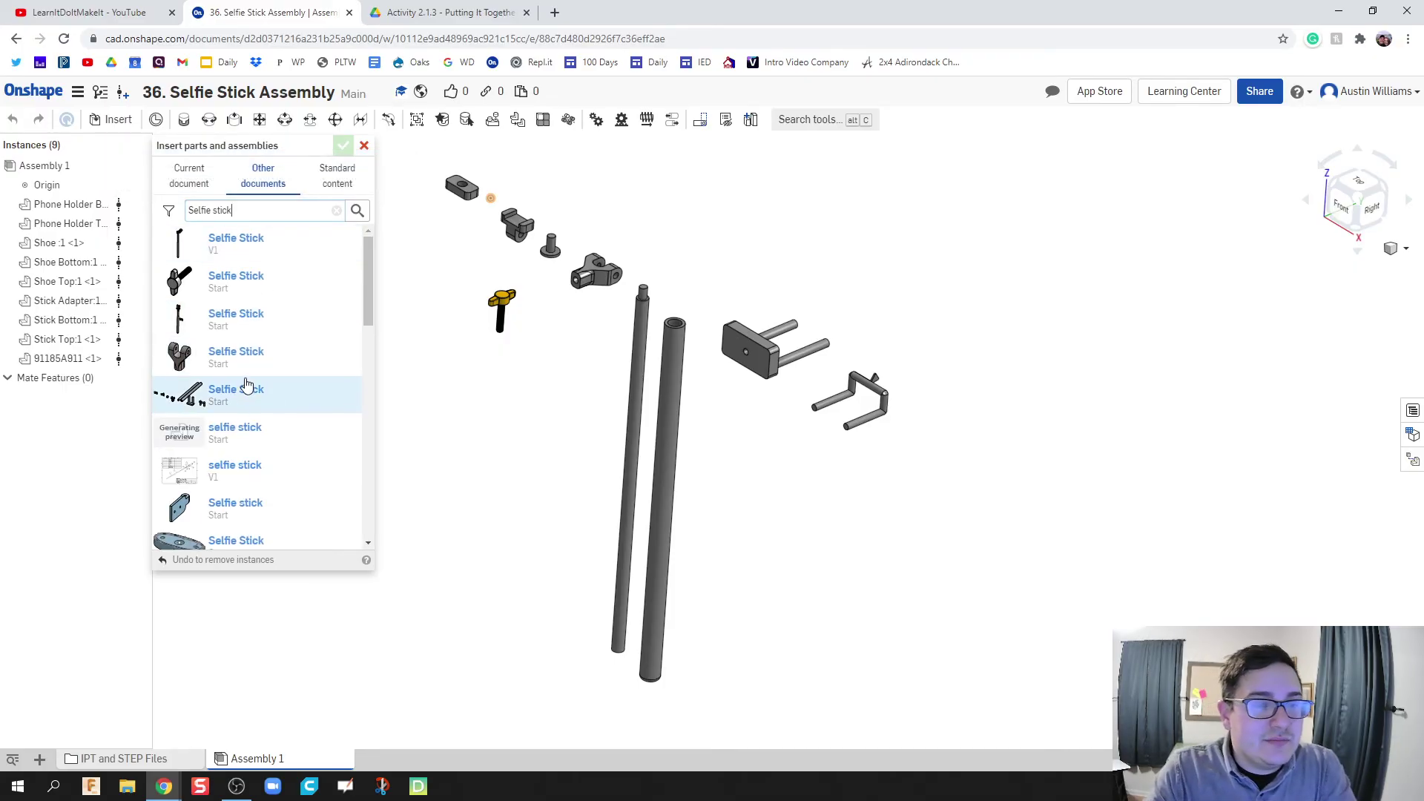
click(230, 288)
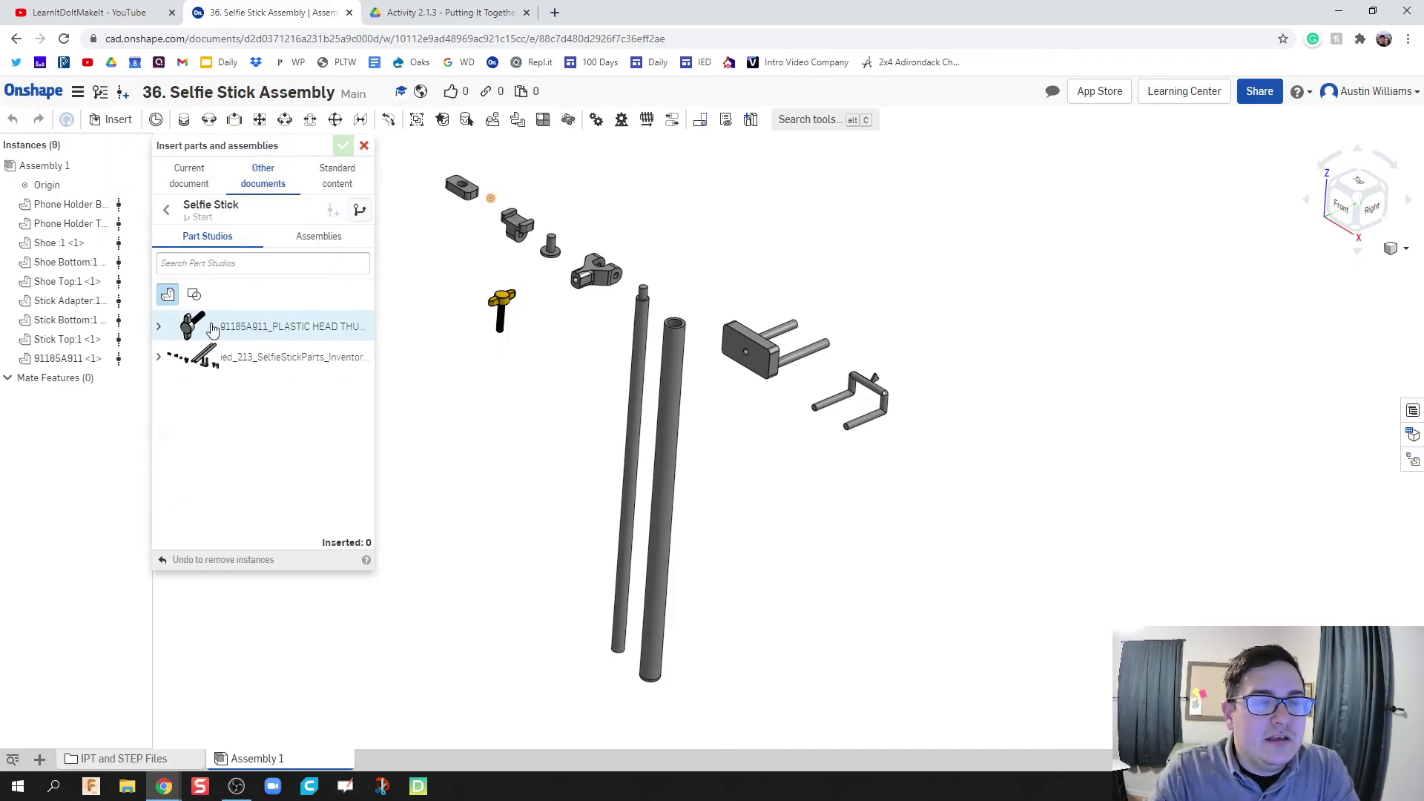
Place the eight part-studio parts and the 91185A911 screw, then cancel the insertion.
click(226, 362)
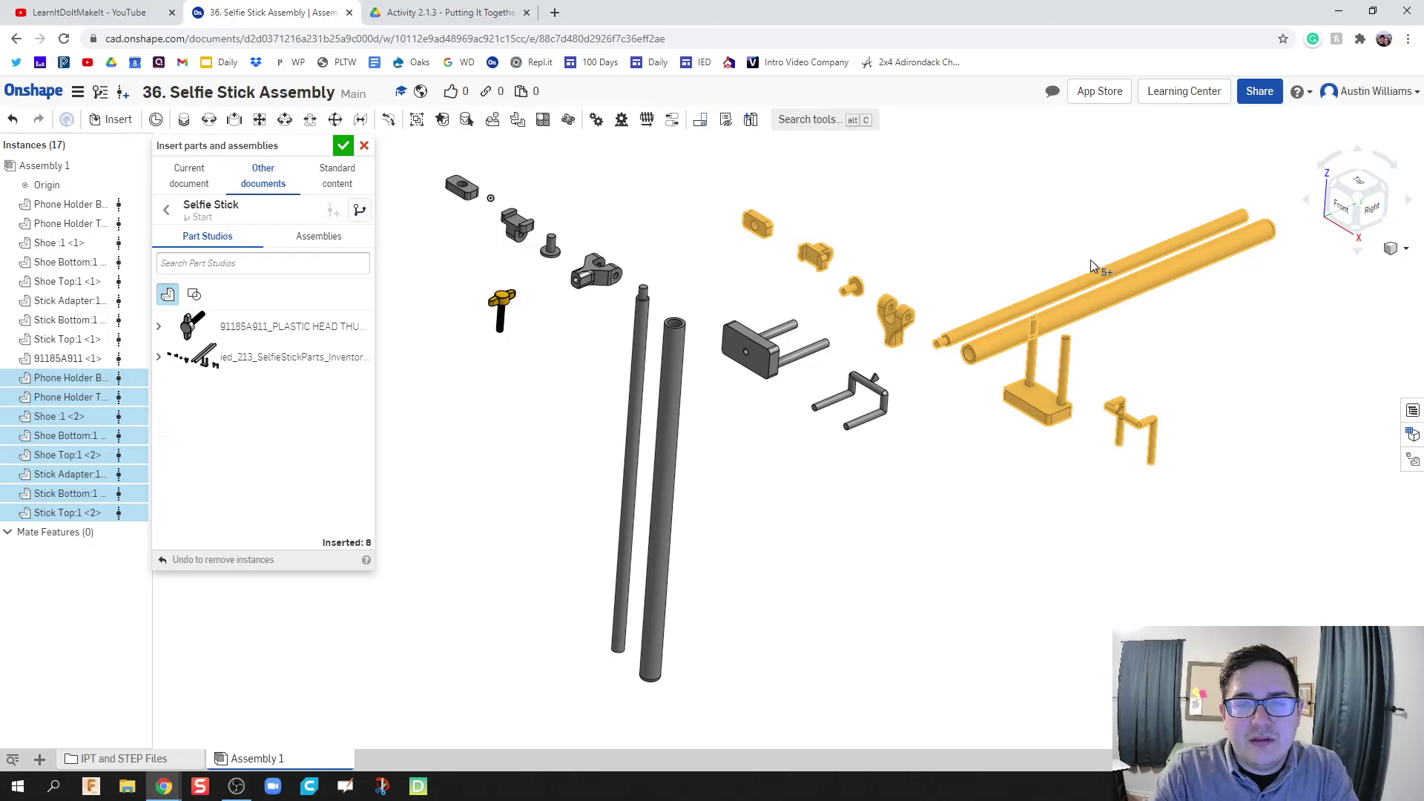
click(1088, 266)
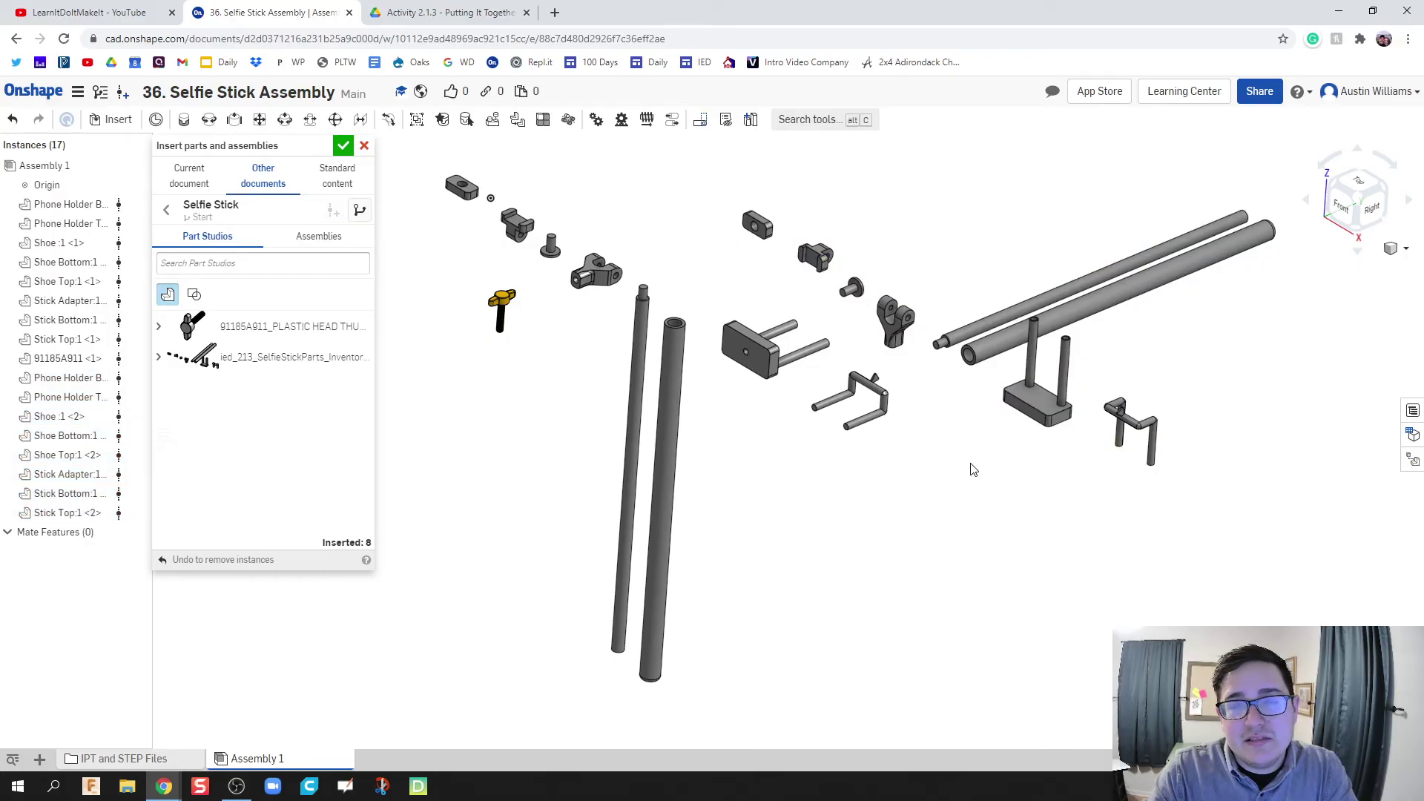
click(244, 326)
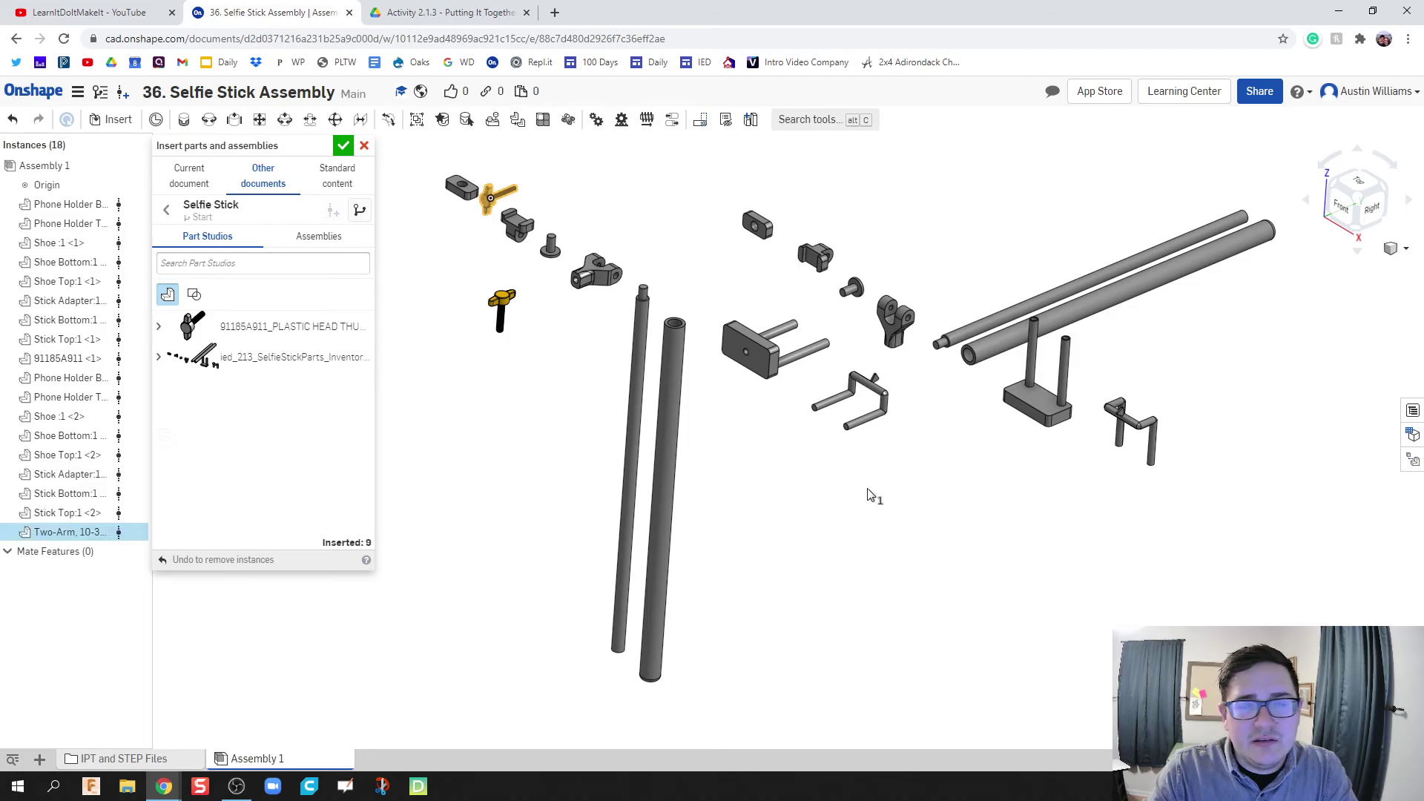
click(812, 475)
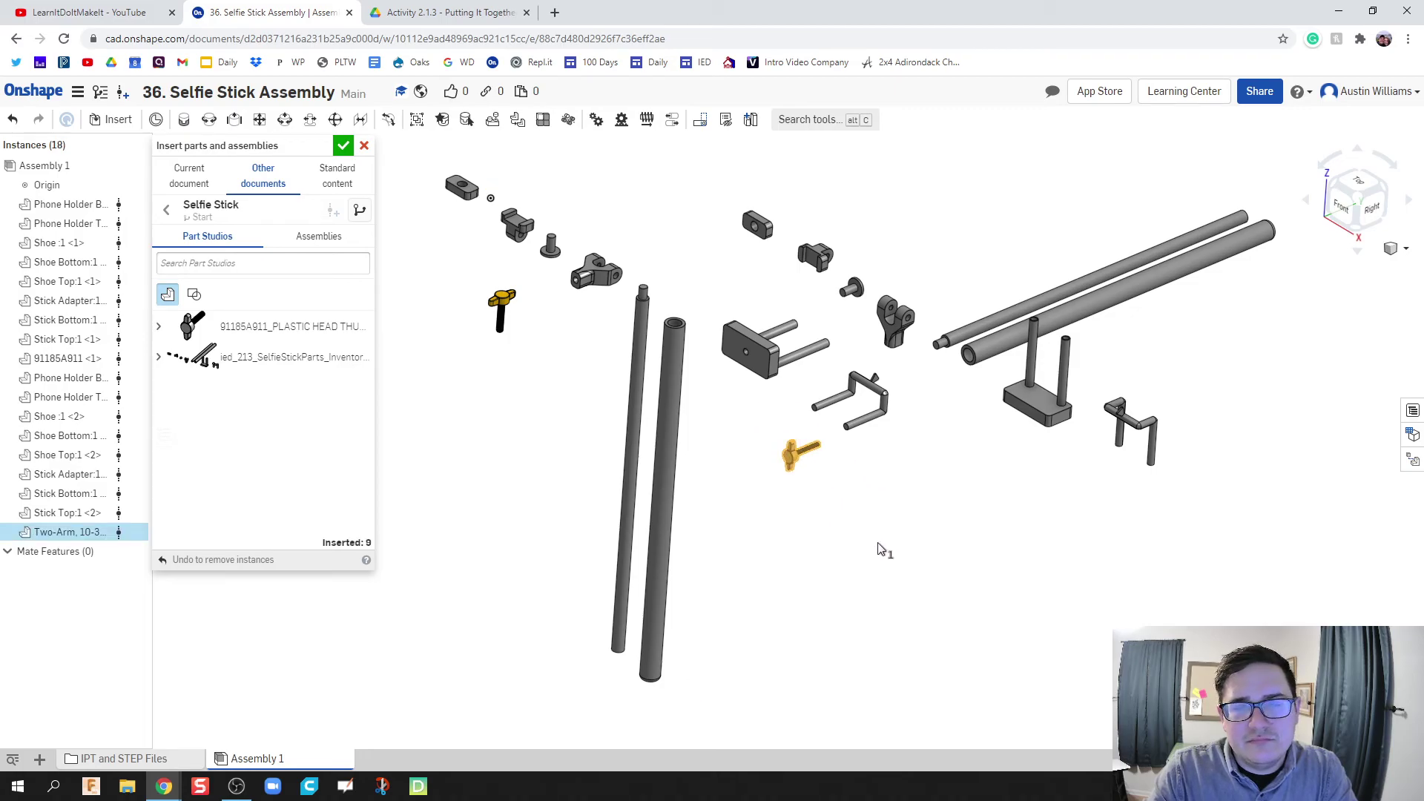
click(365, 147)
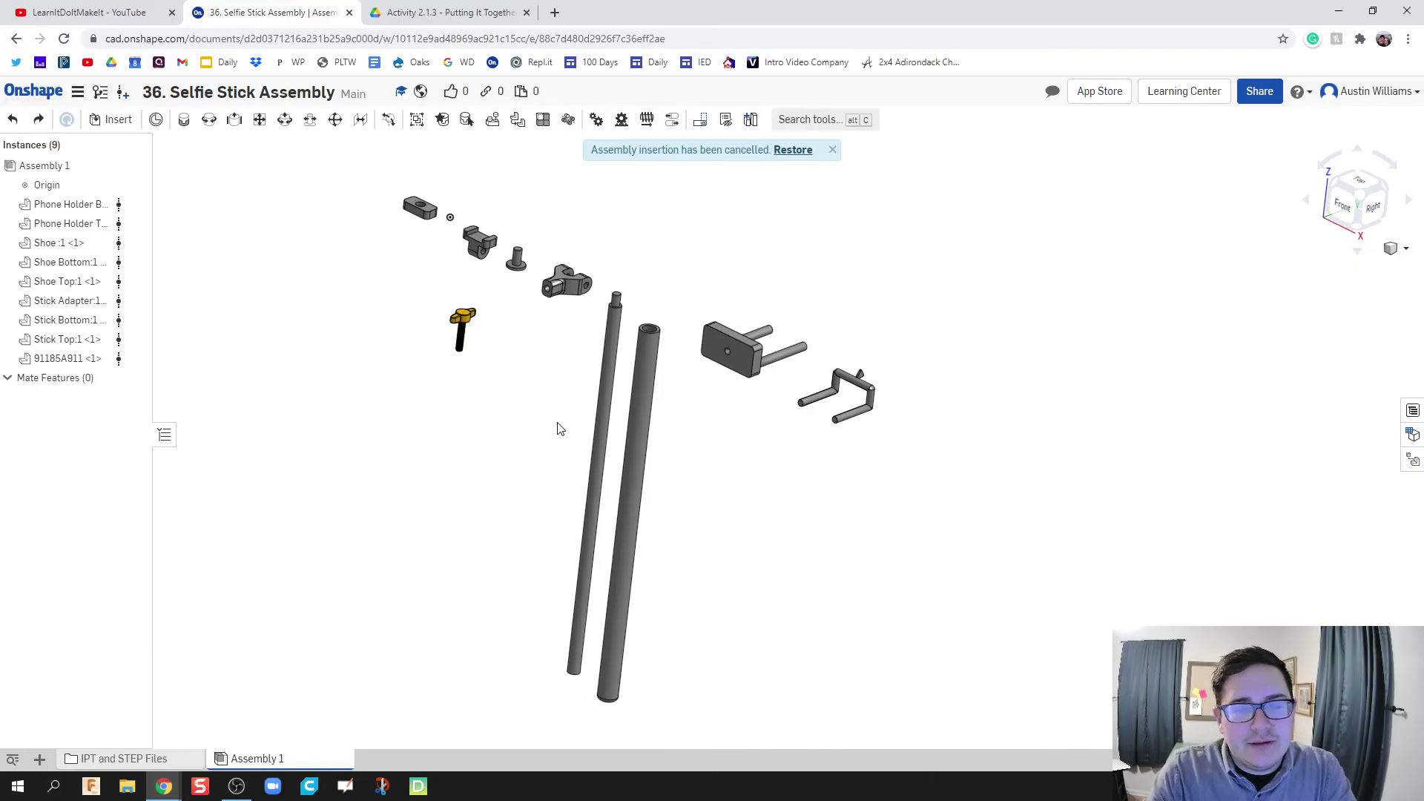
Fix the Stick Bottom part in place from its Instances context menu.
click(644, 407)
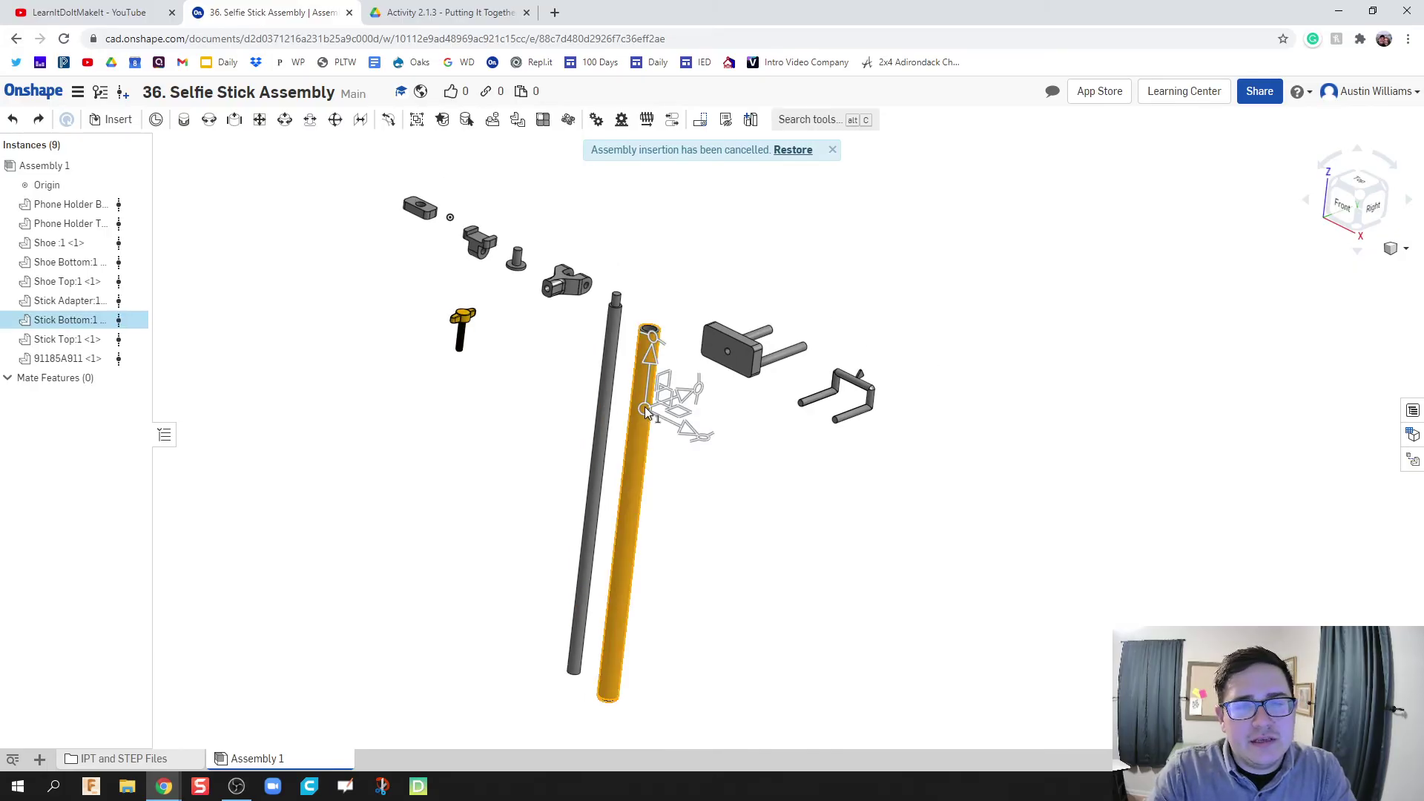
click(789, 472)
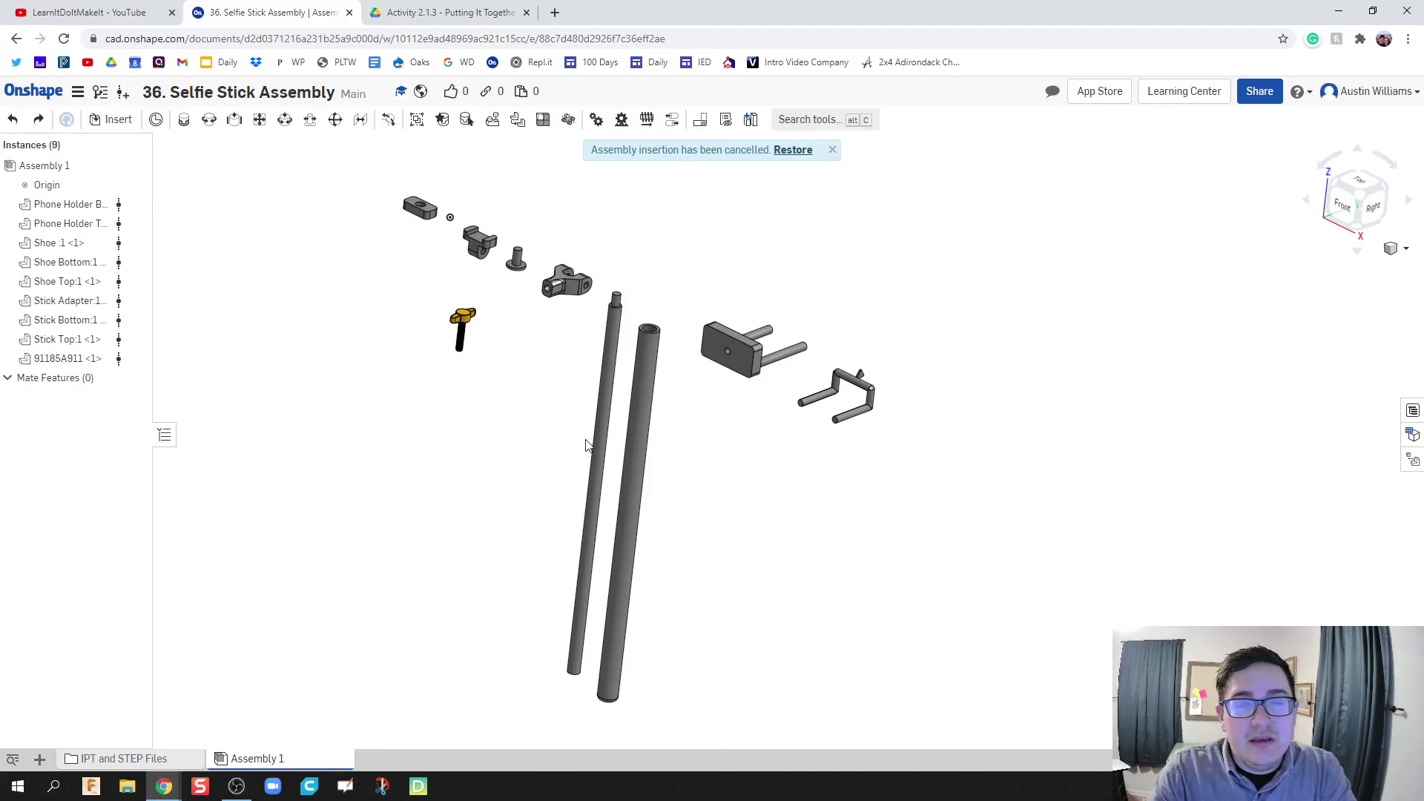
click(639, 404)
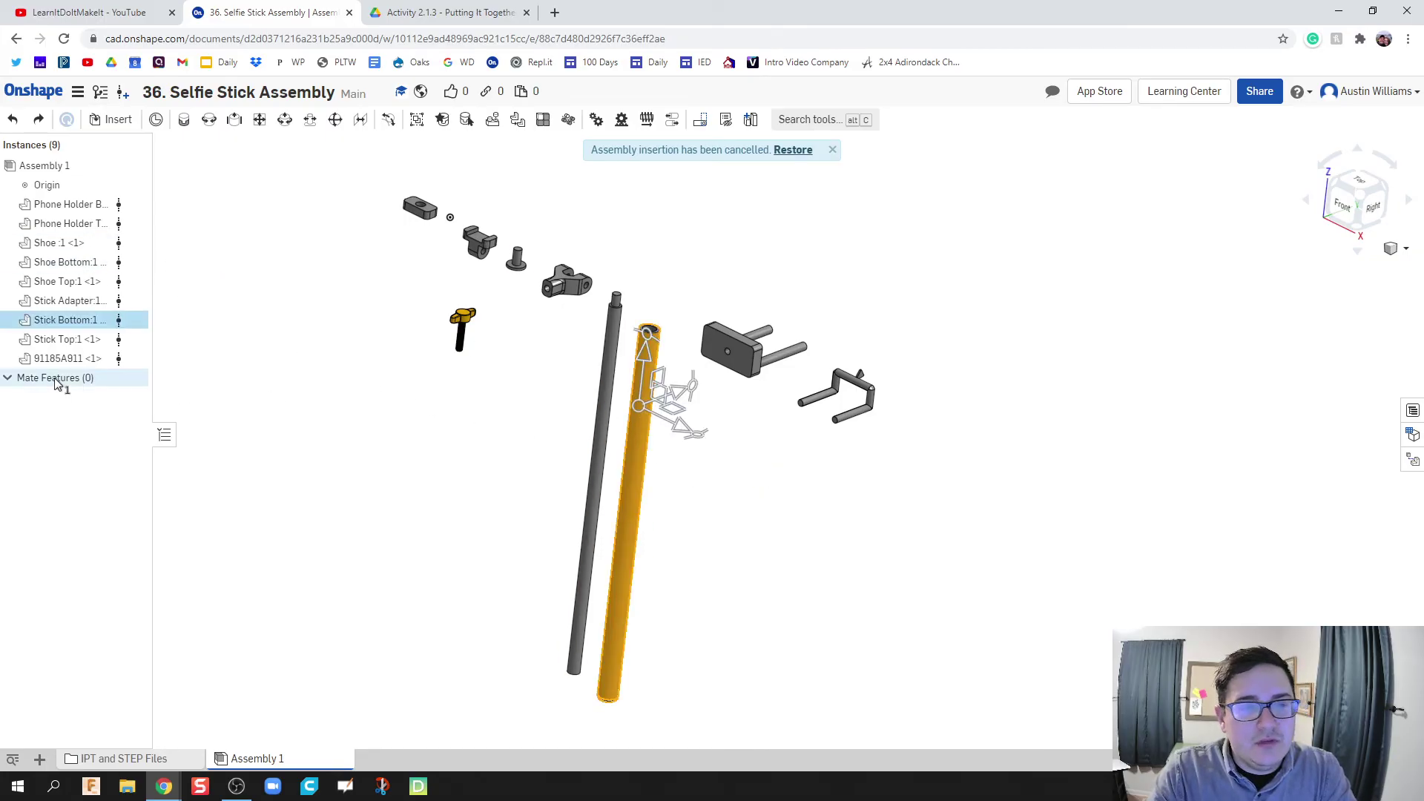
right_click(74, 319)
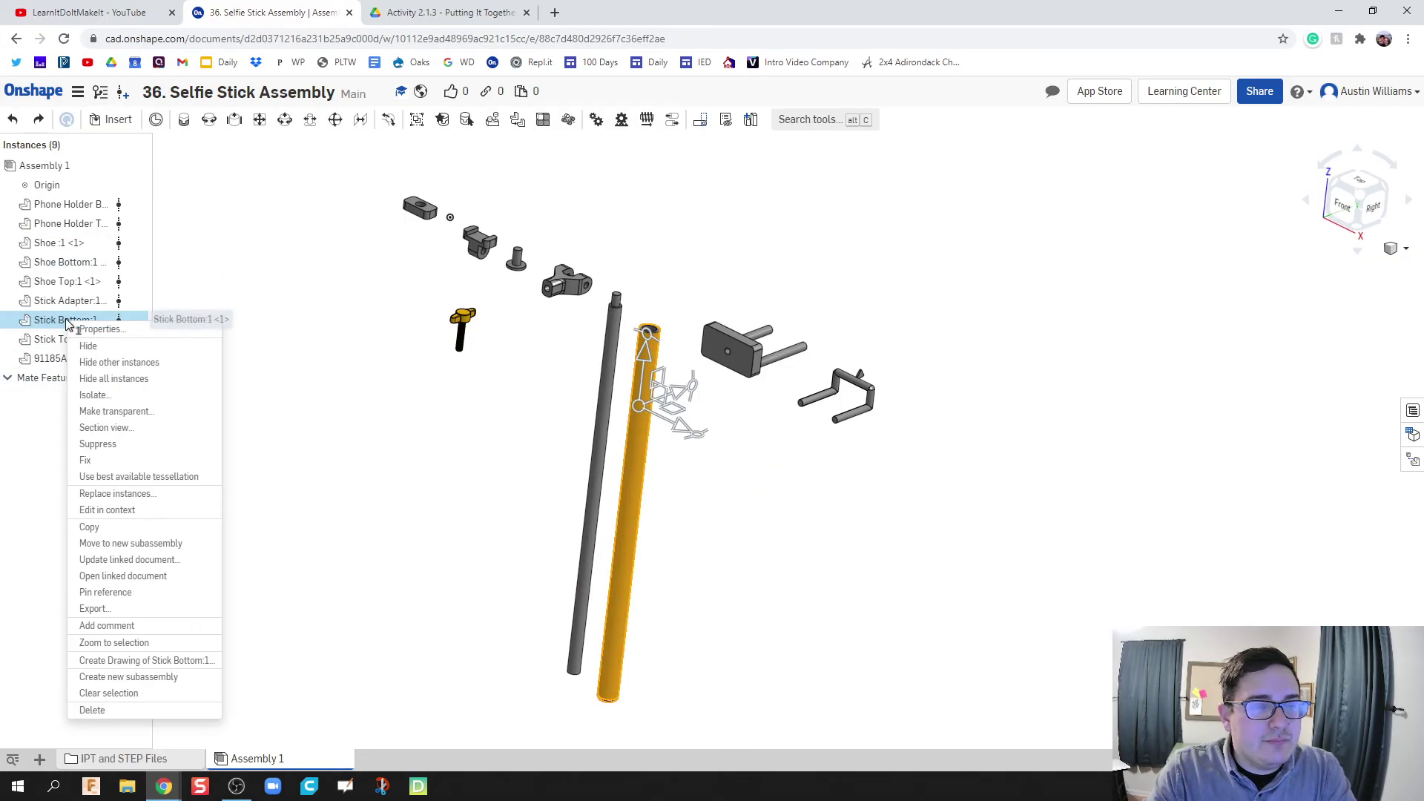
click(147, 468)
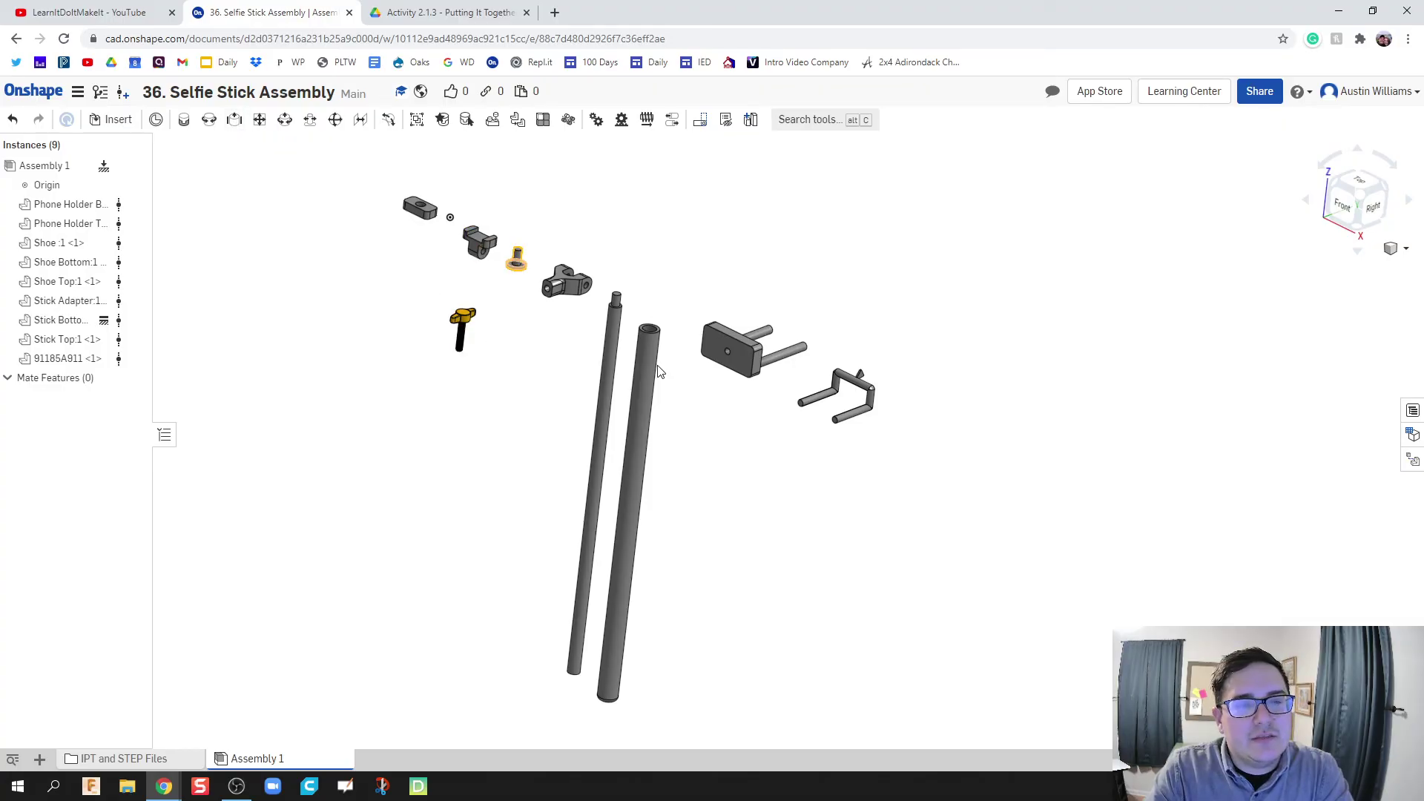
Join Stick Top's end connector to Stick Bottom's connector with a Slider mate and animate it.
click(235, 119)
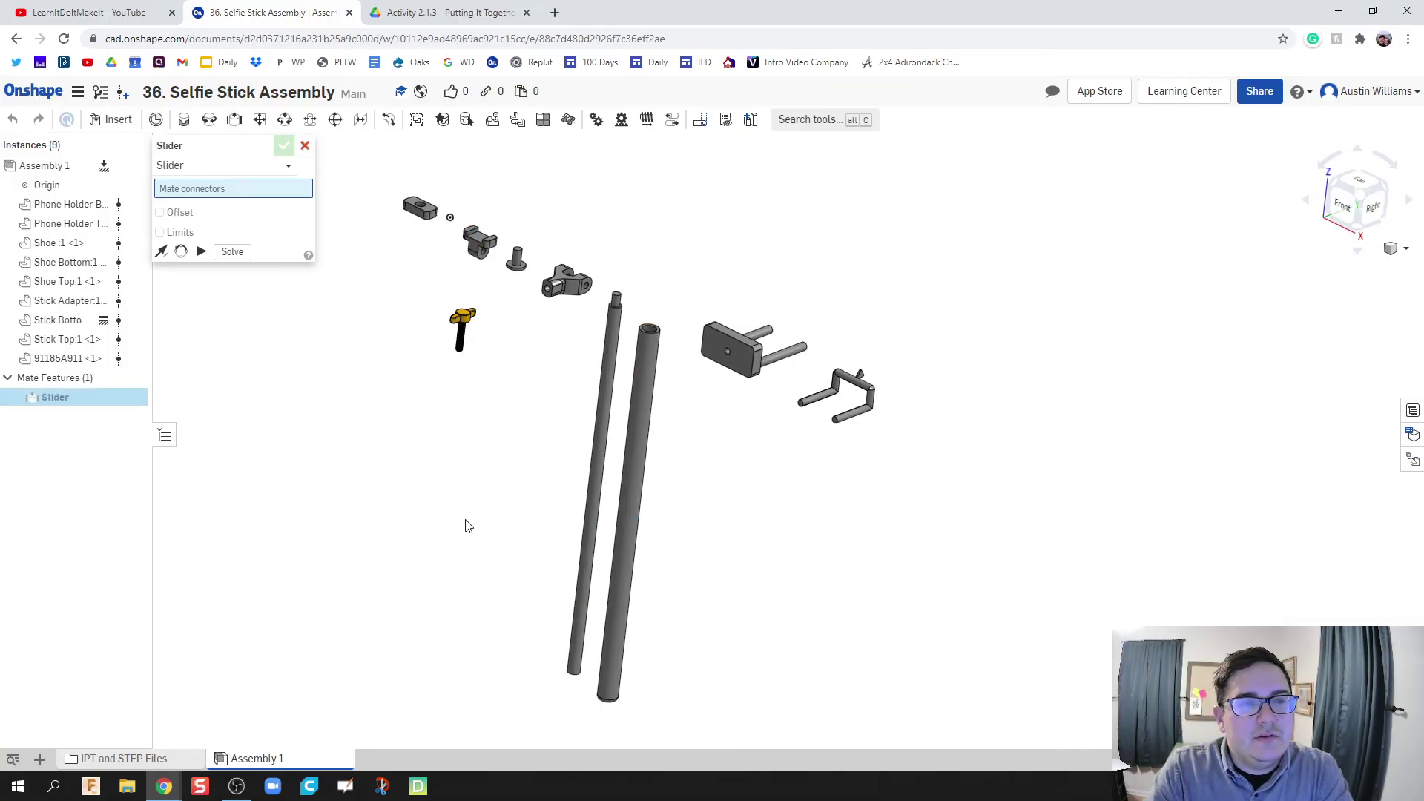
right_drag(535, 622, 563, 515)
scroll(565, 504, up, 3)
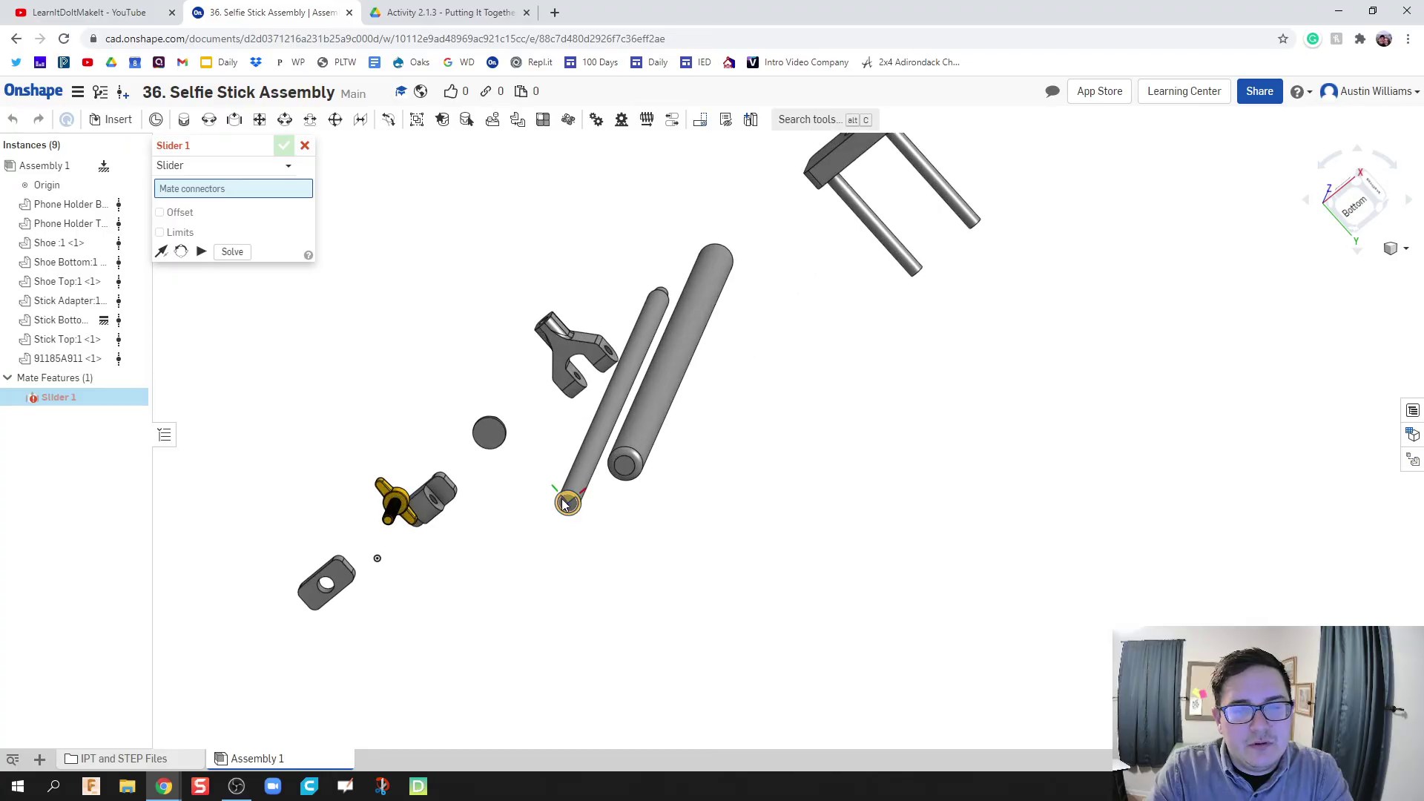
click(568, 507)
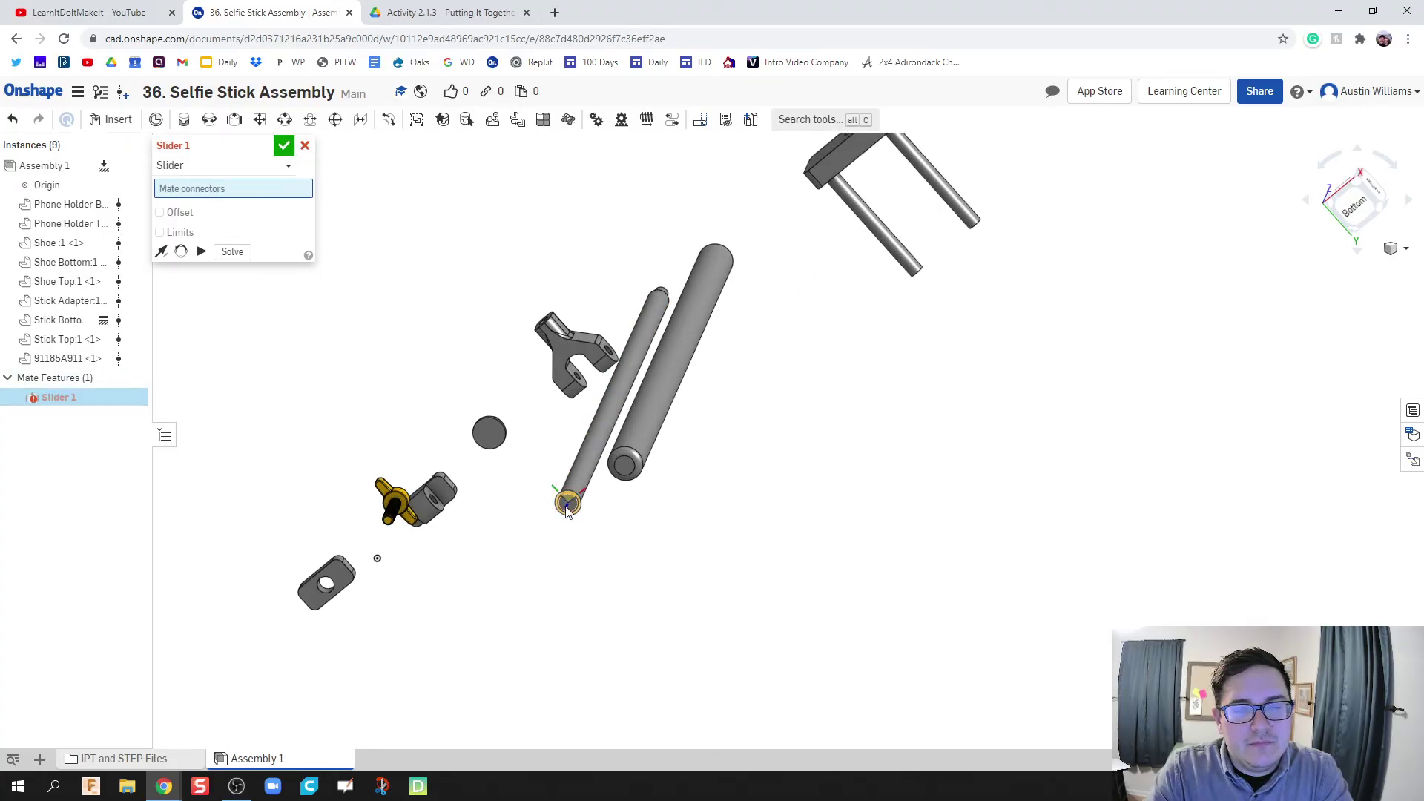
click(567, 507)
scroll(569, 511, up, 5)
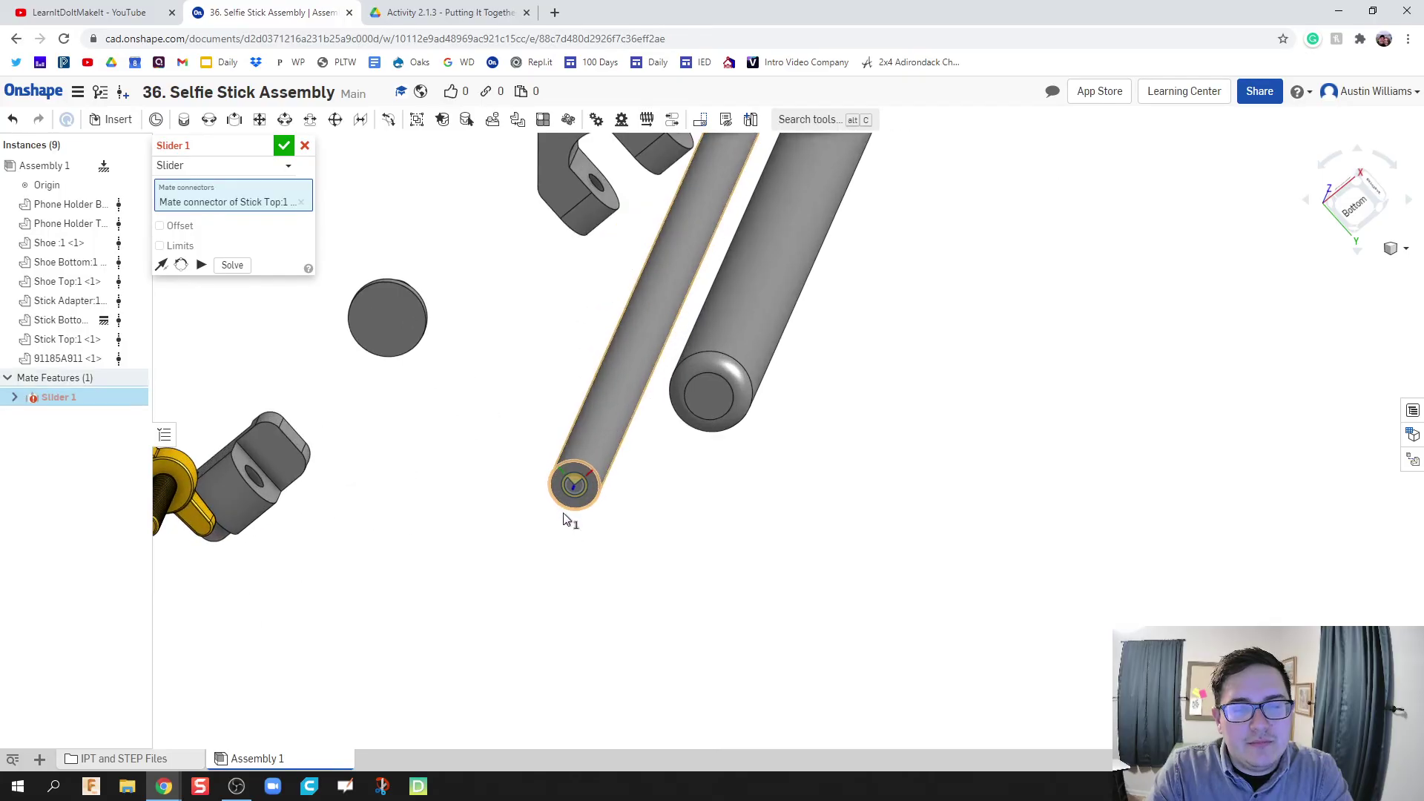
right_drag(575, 520, 881, 375)
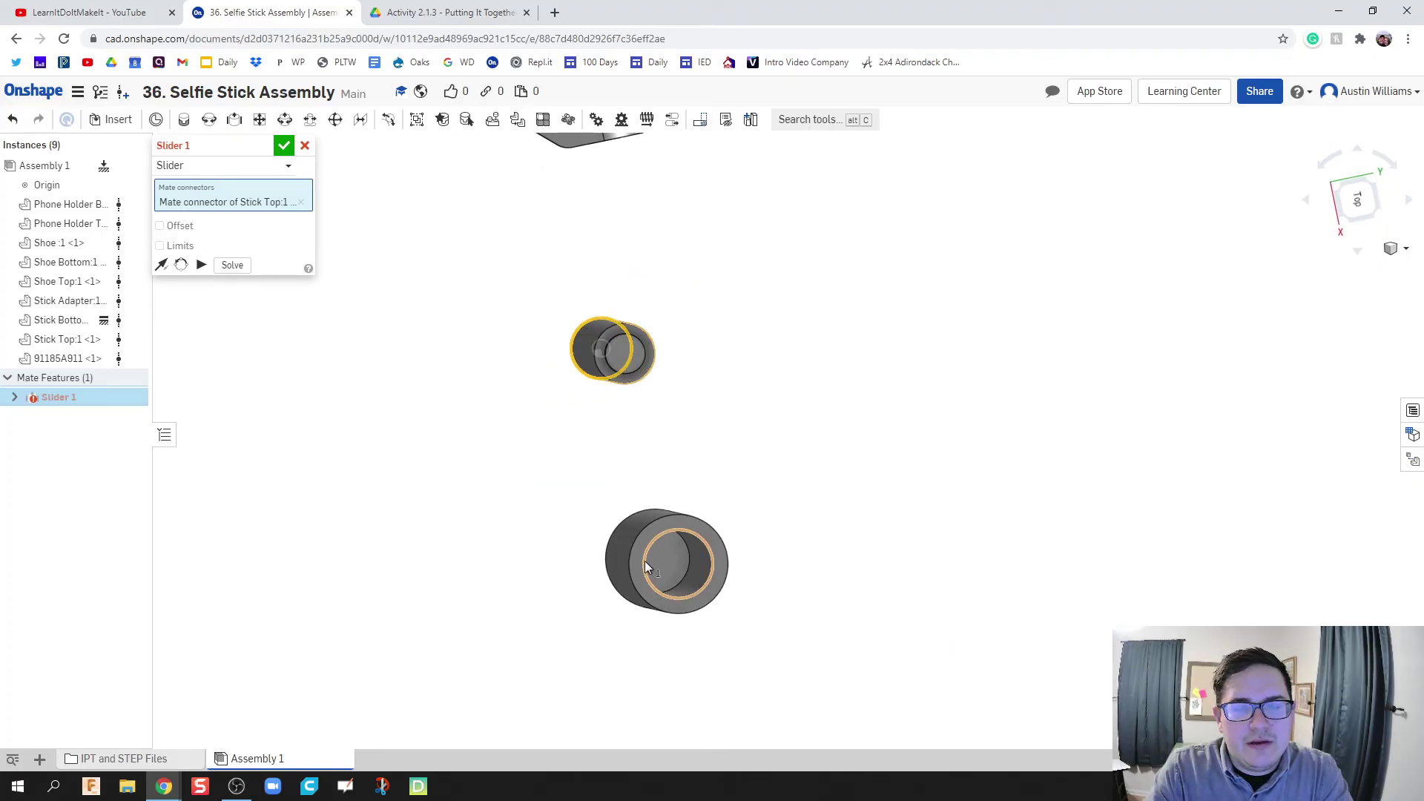
scroll(668, 567, up, 5)
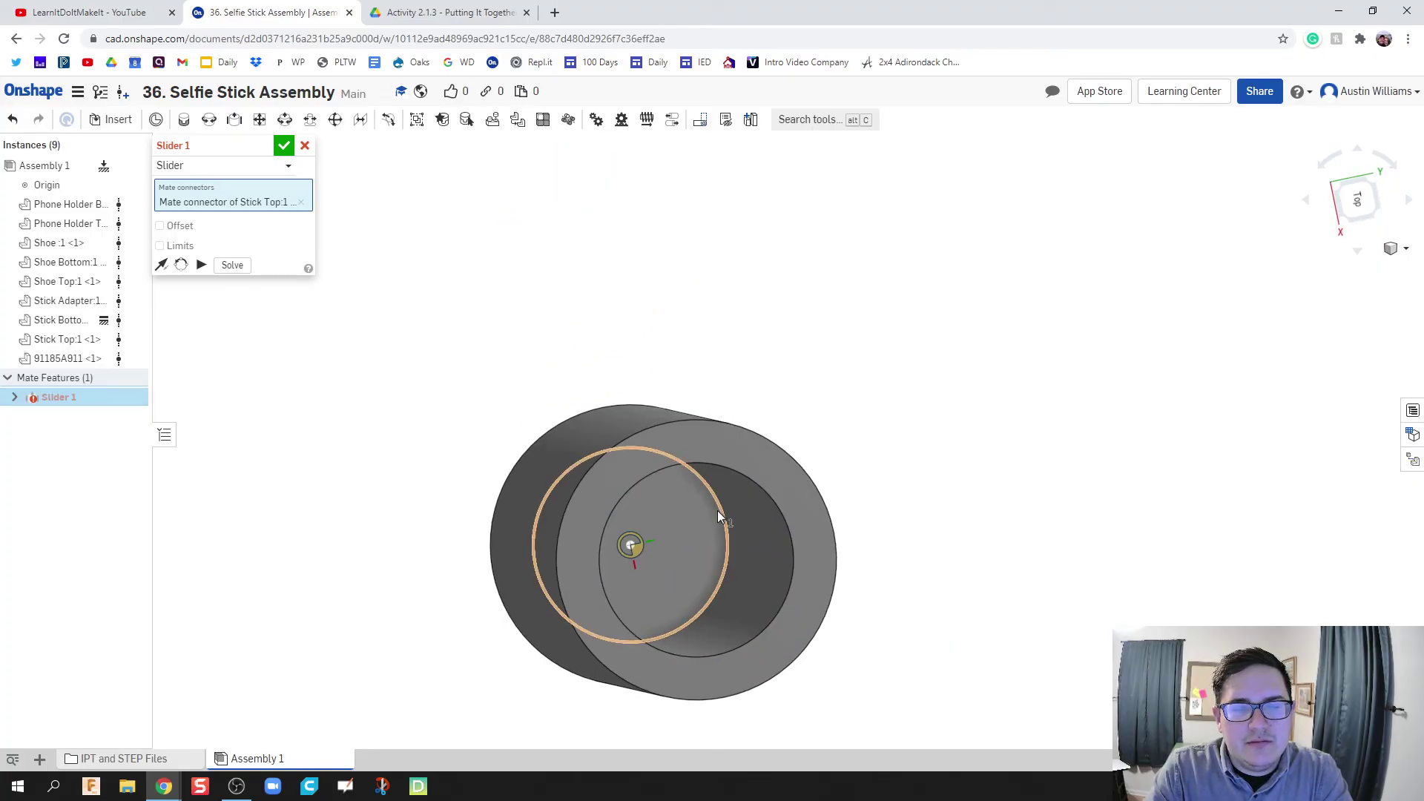
click(777, 529)
scroll(868, 519, down, 10)
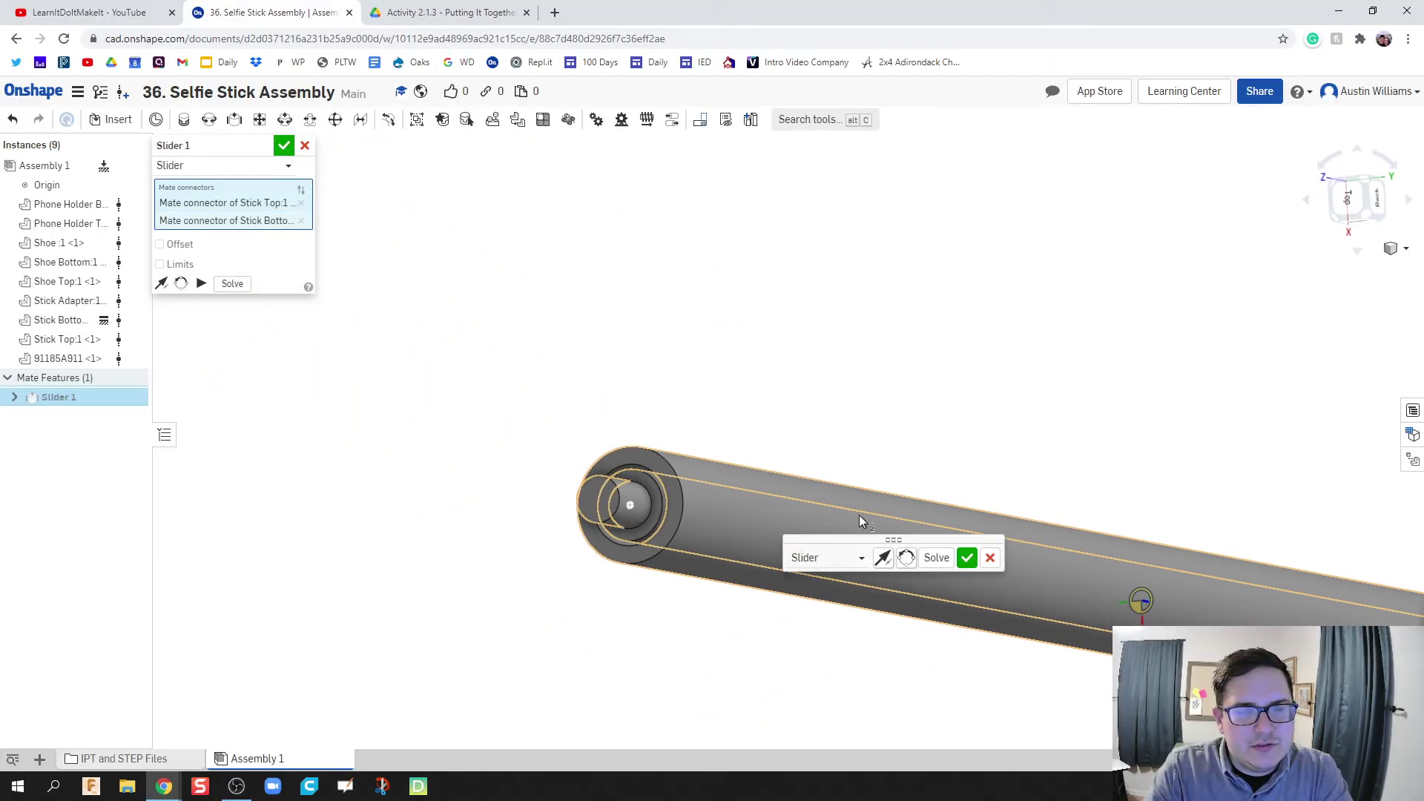
right_drag(794, 401, 769, 422)
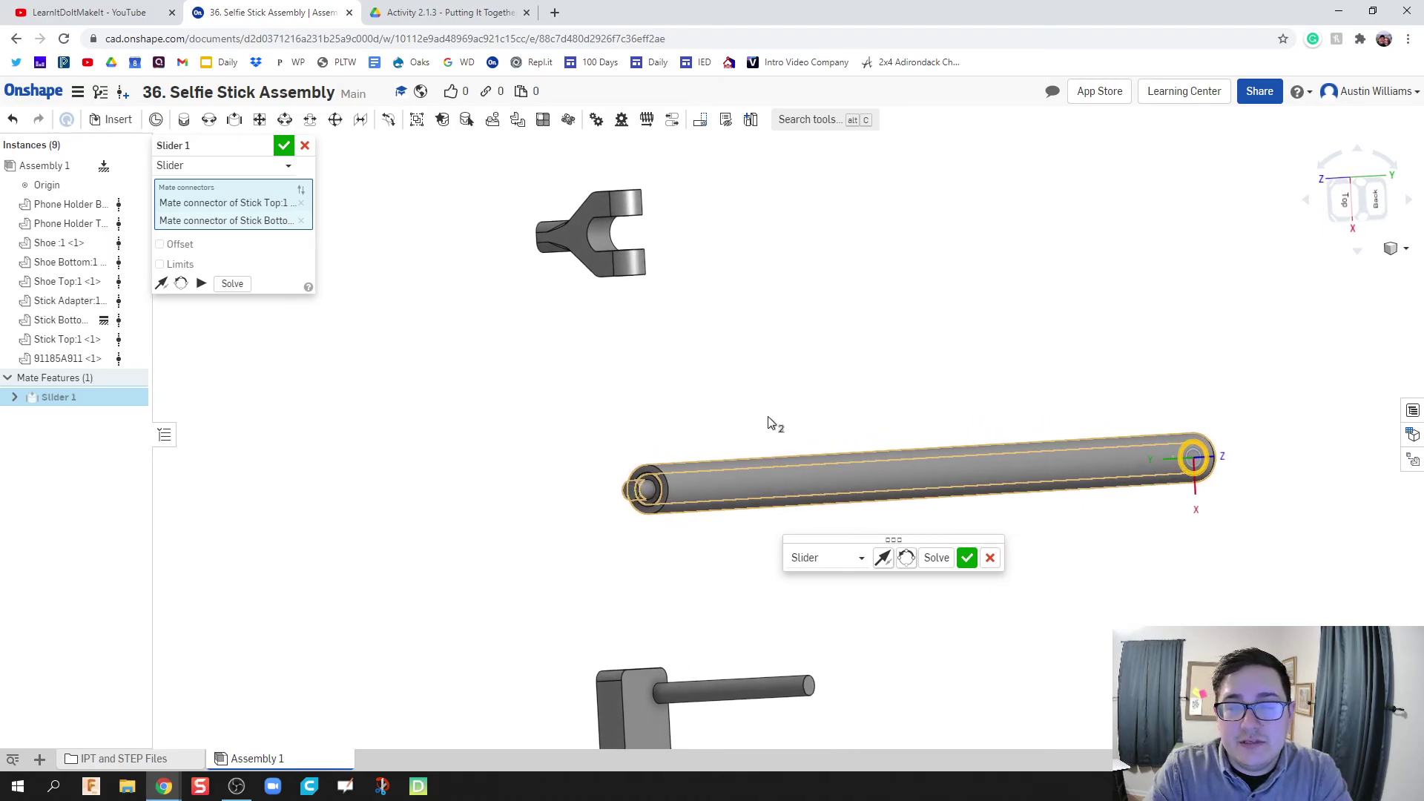
click(205, 281)
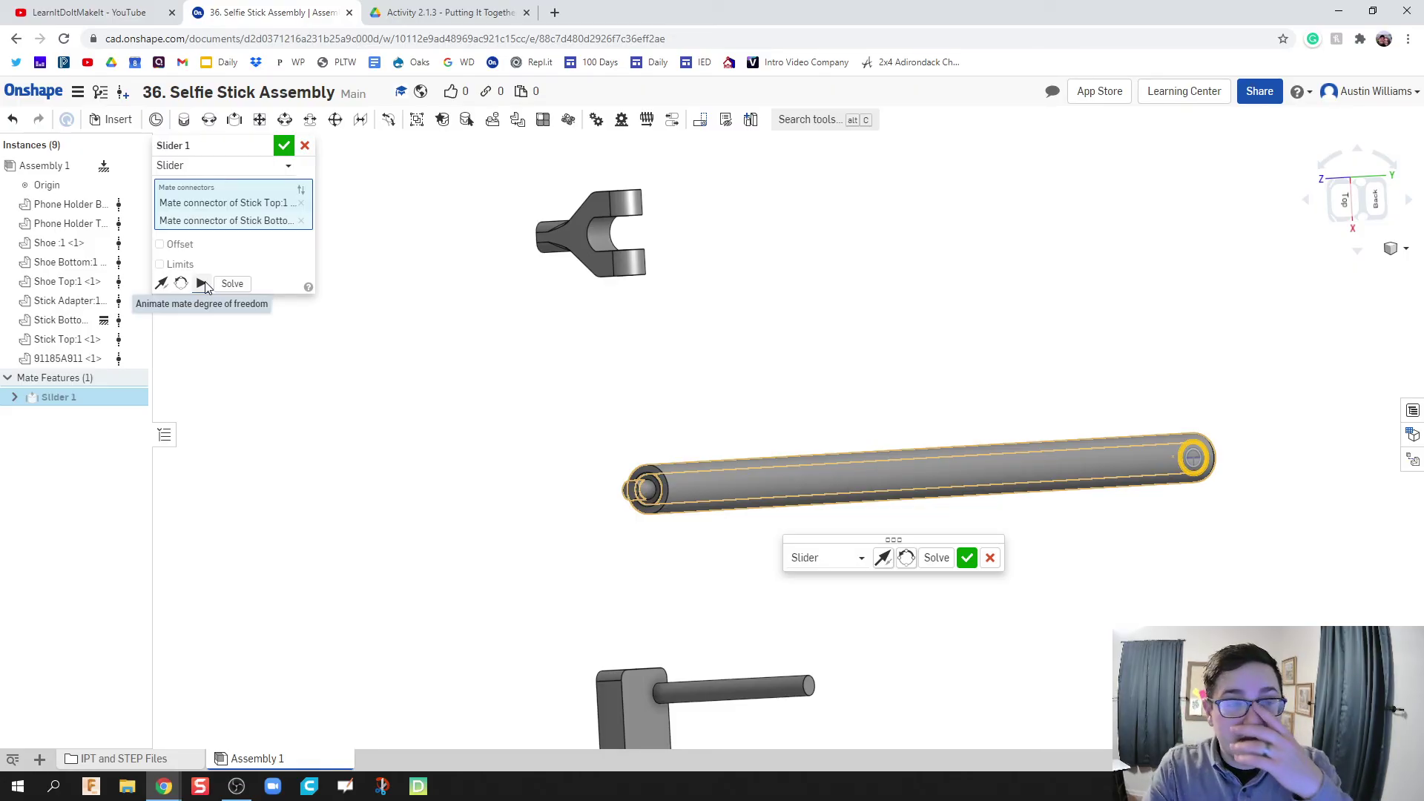
Enable slider limits with minimum 0 in and maximum 12 in, and preview the motion.
click(159, 264)
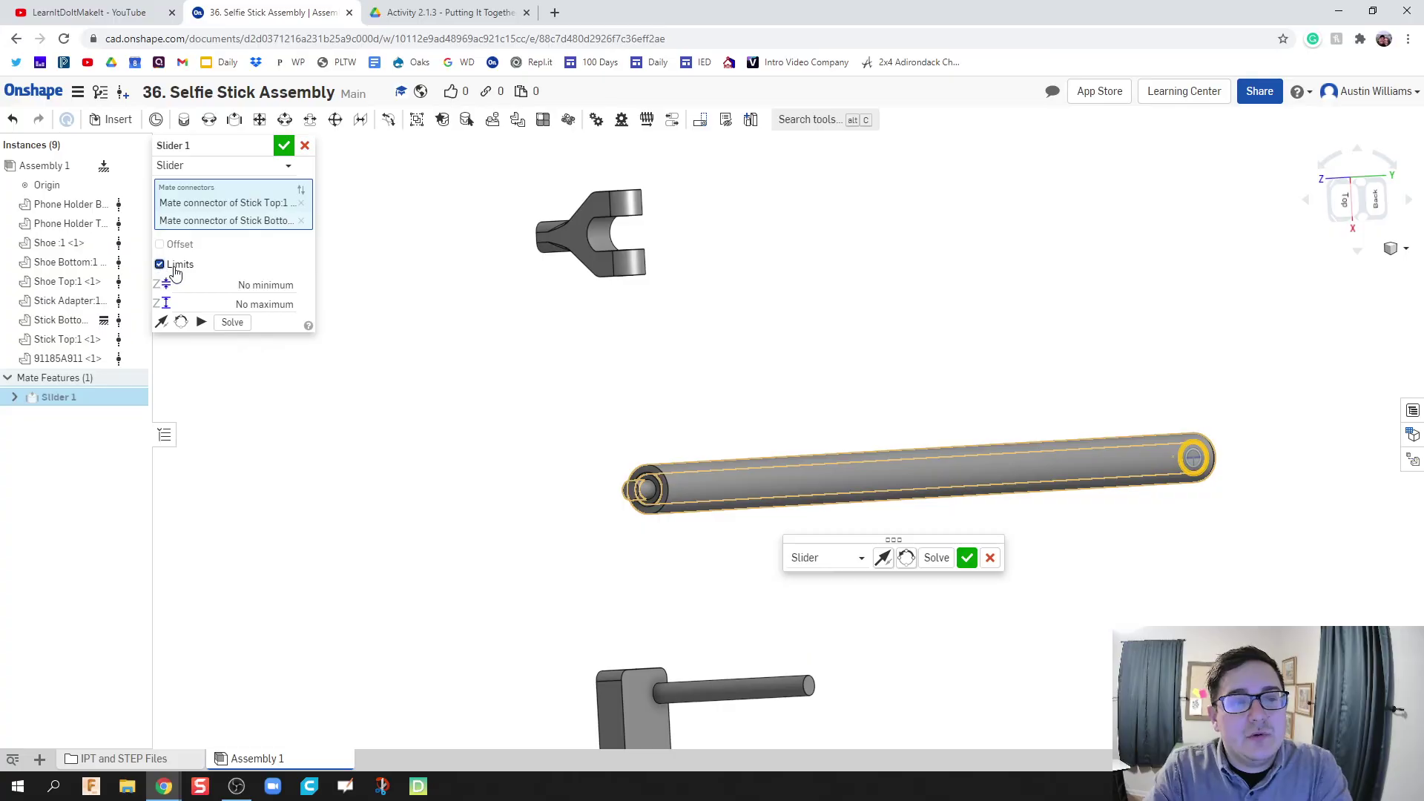
click(222, 288)
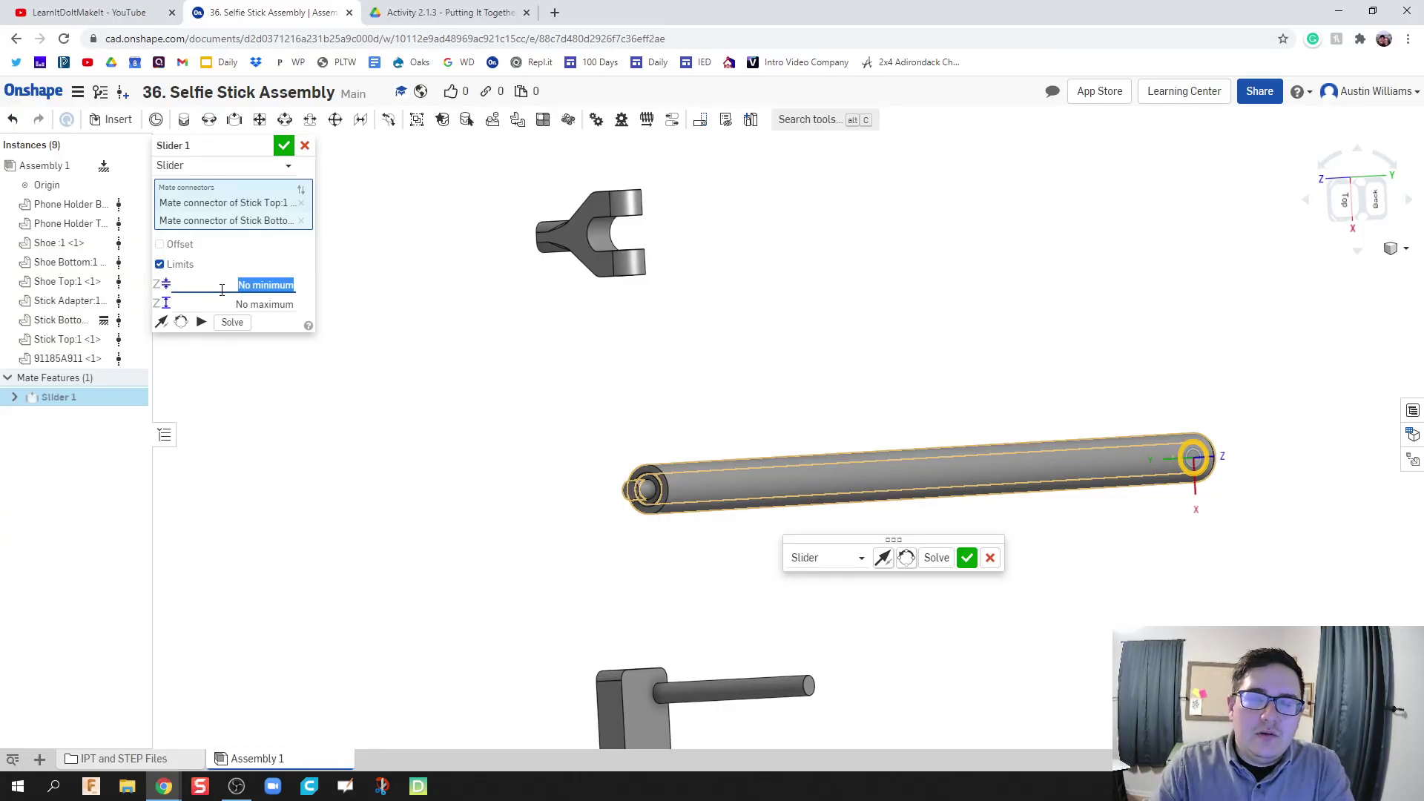
text(0)
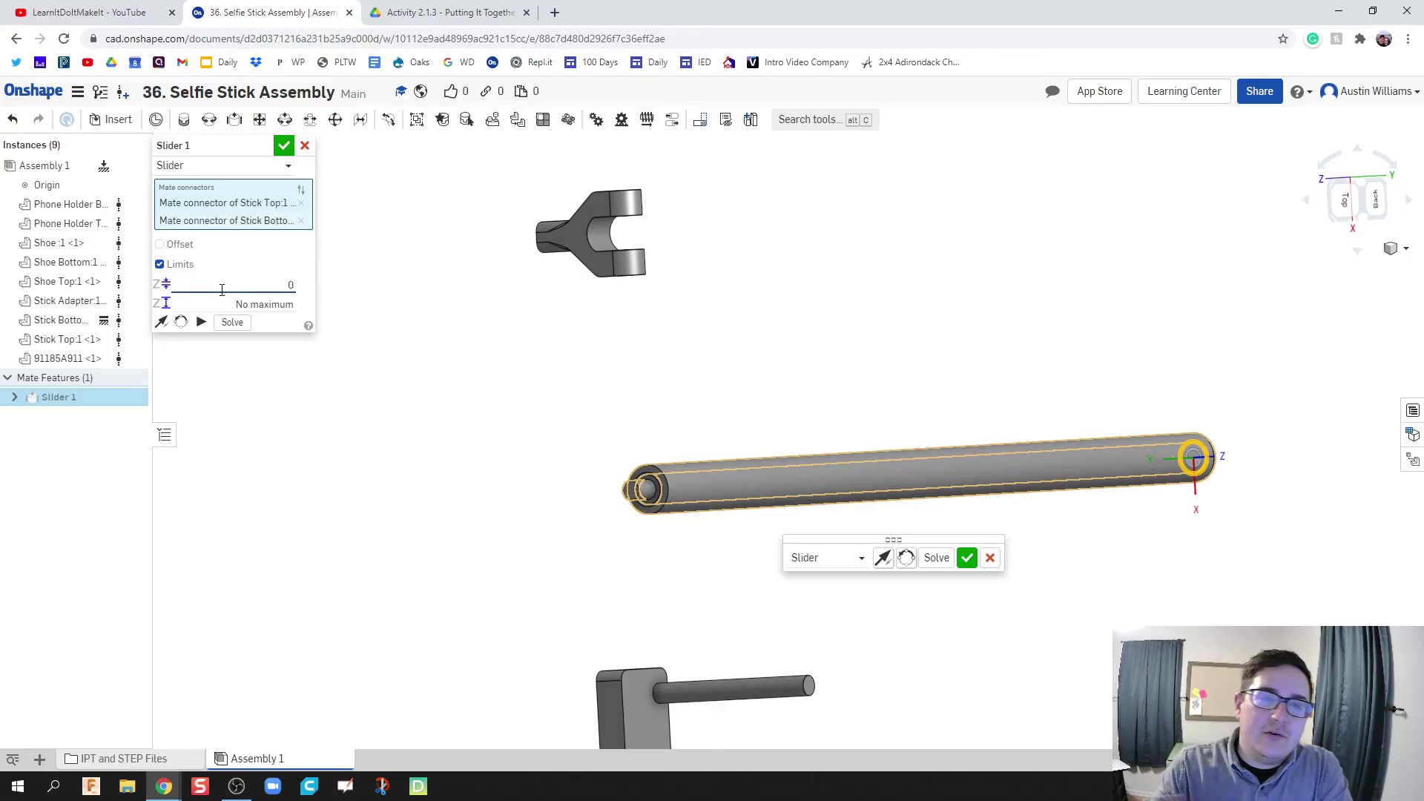
click(286, 305)
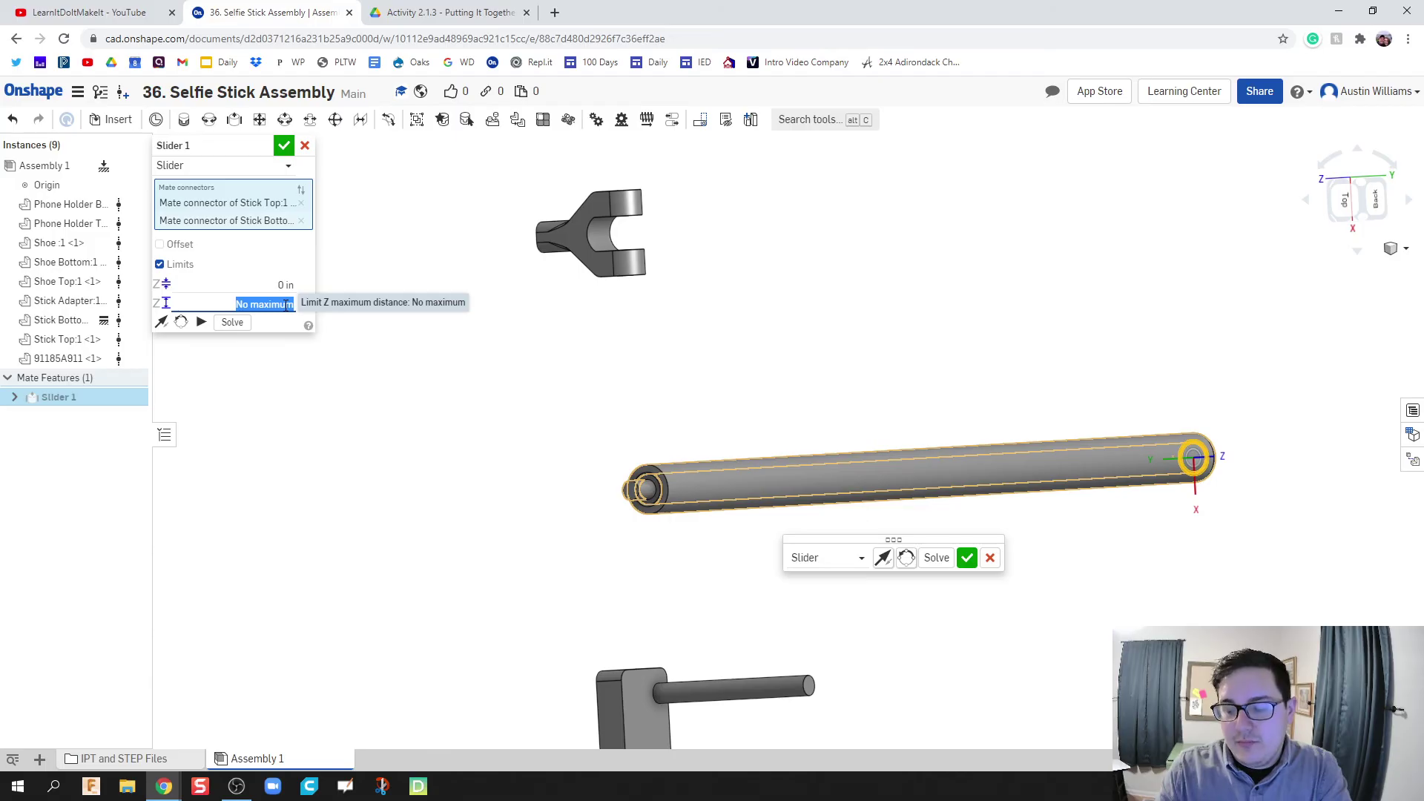
text(12)
key(Return)
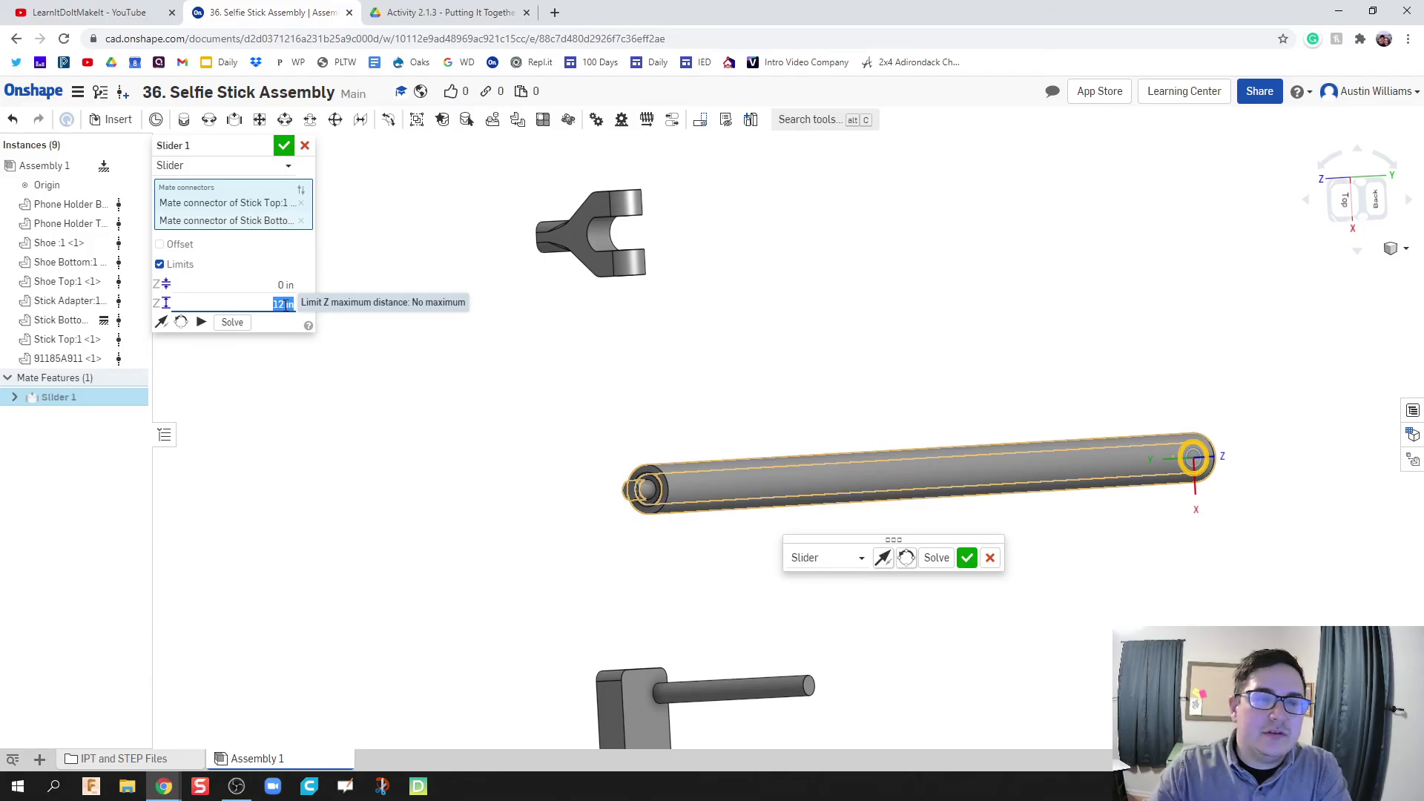
click(201, 322)
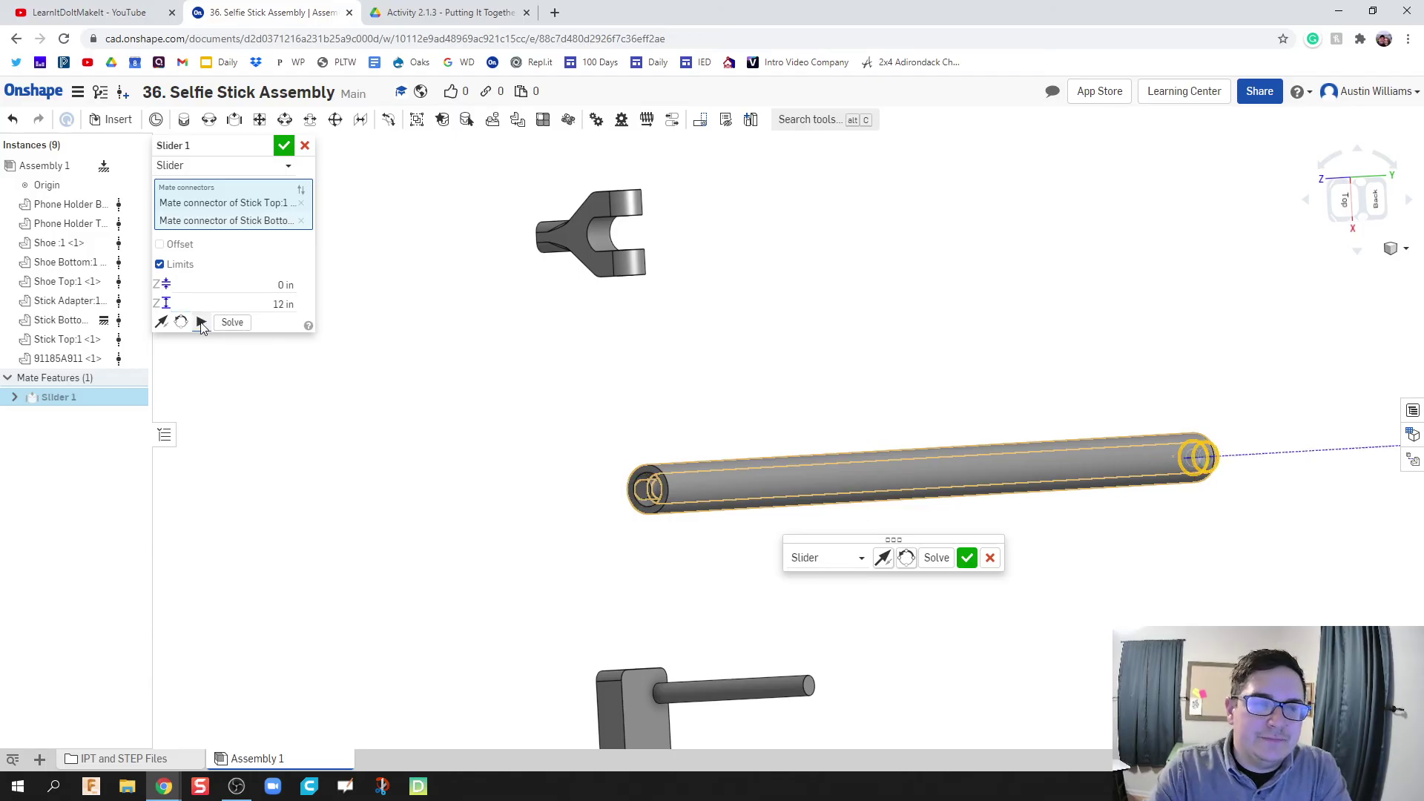
Change the slider limits to minimum -12 in and maximum 0 in, and replay the preview.
click(280, 285)
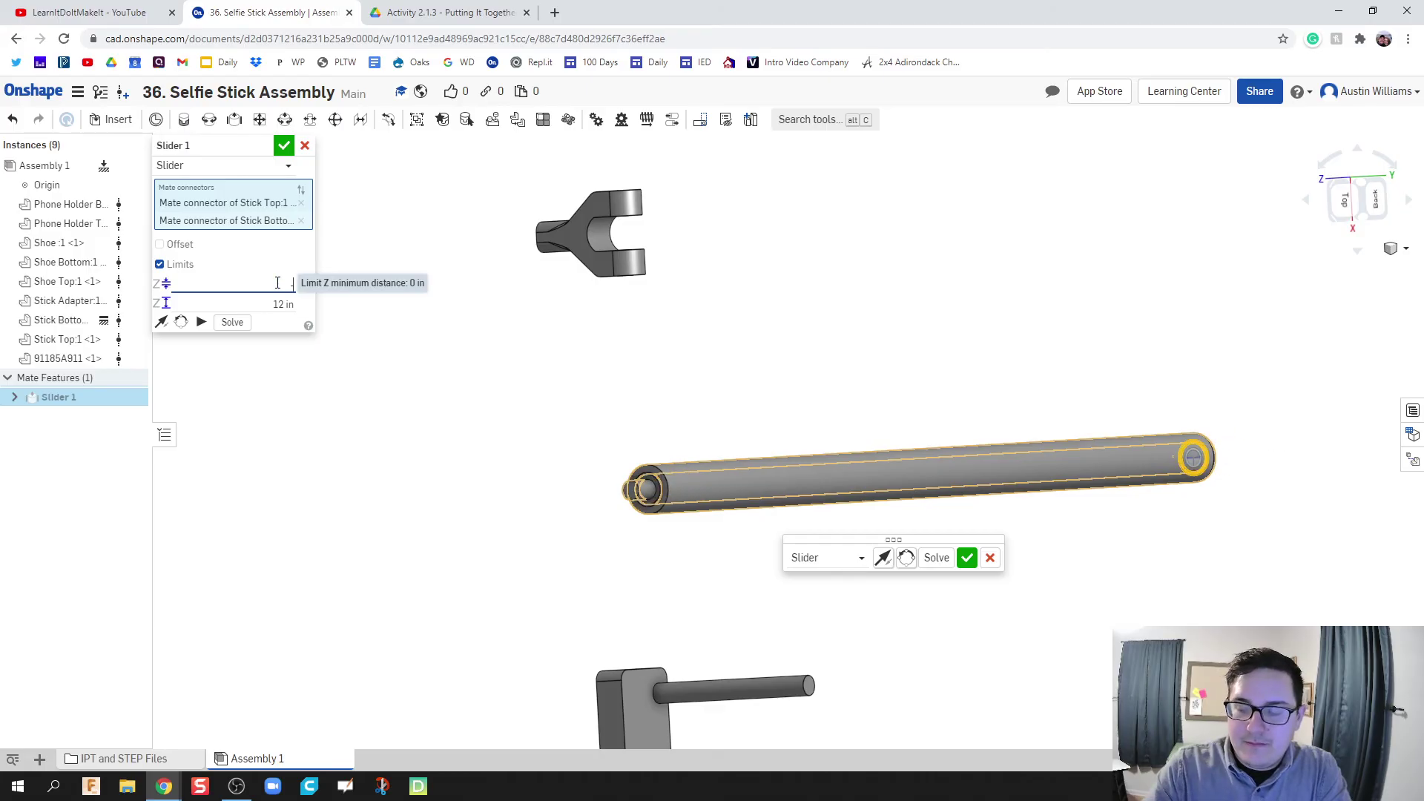
text(-12)
key(Return)
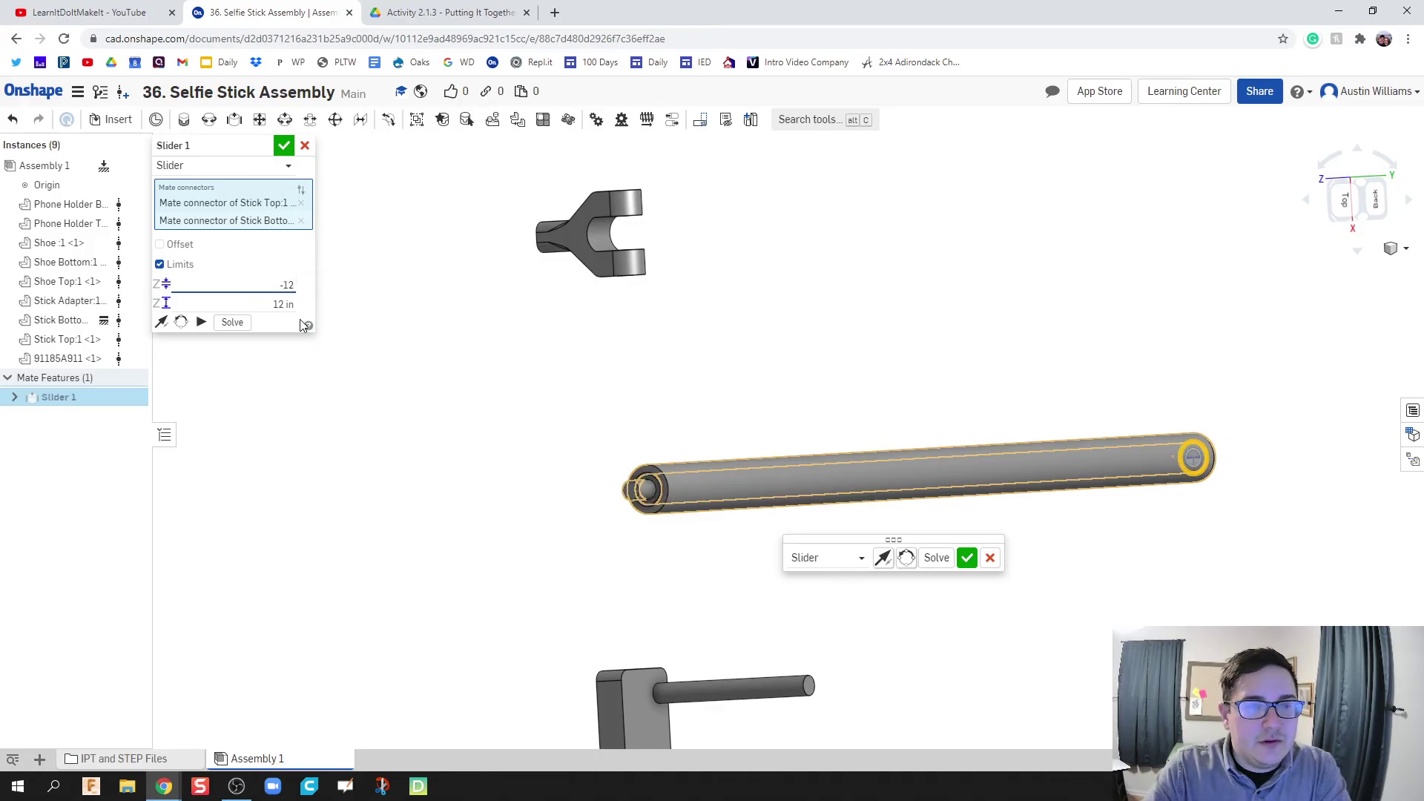
click(281, 304)
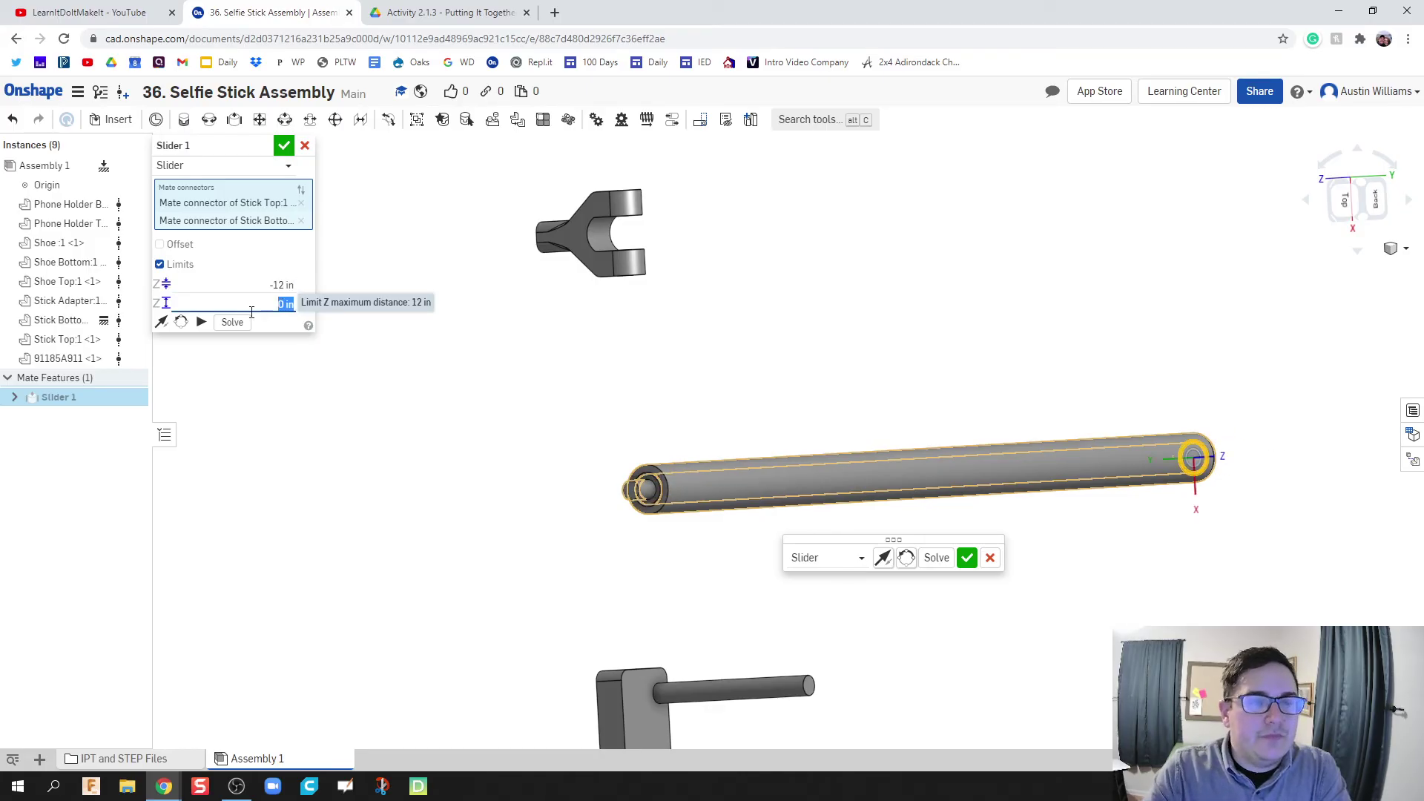
click(201, 322)
scroll(549, 516, down, 3)
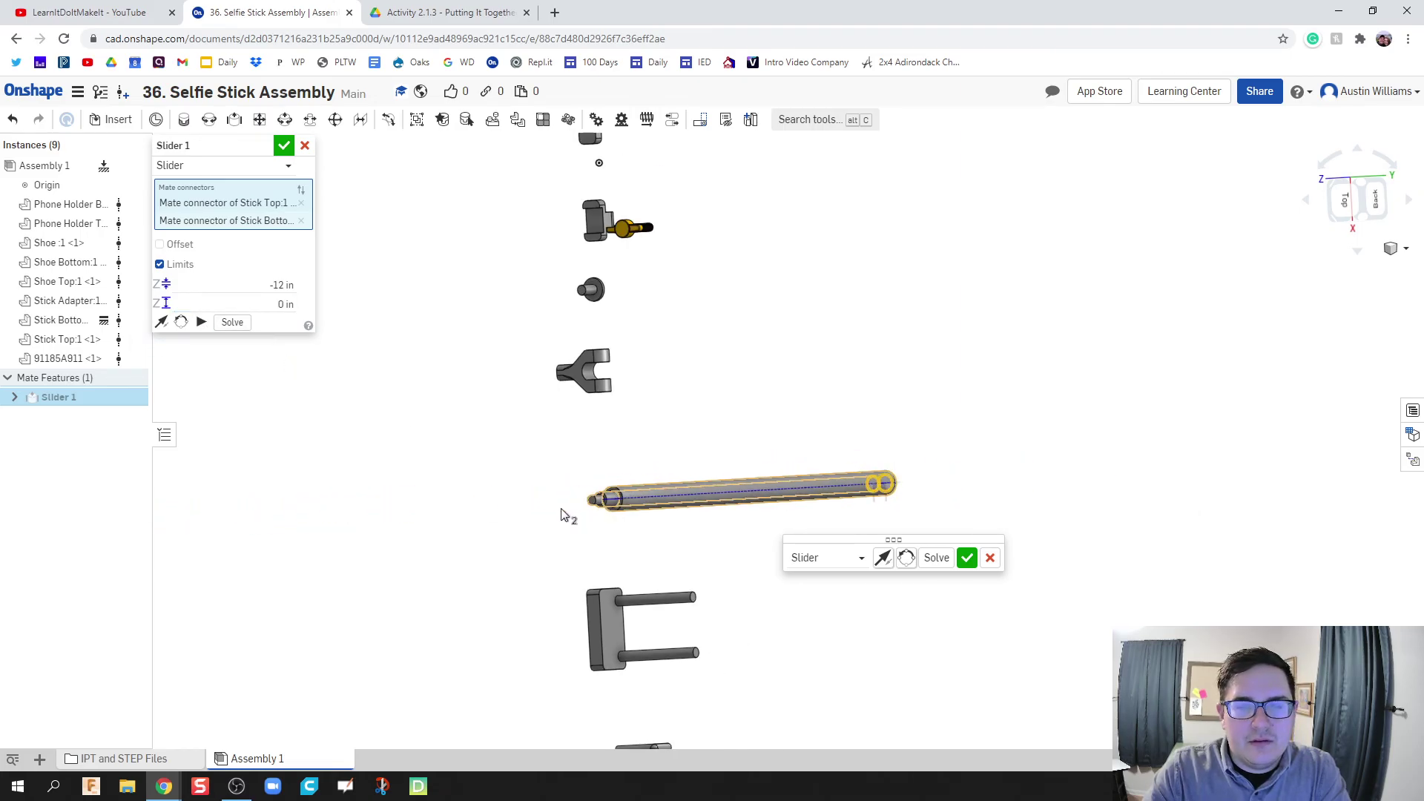
scroll(547, 459, up, 3)
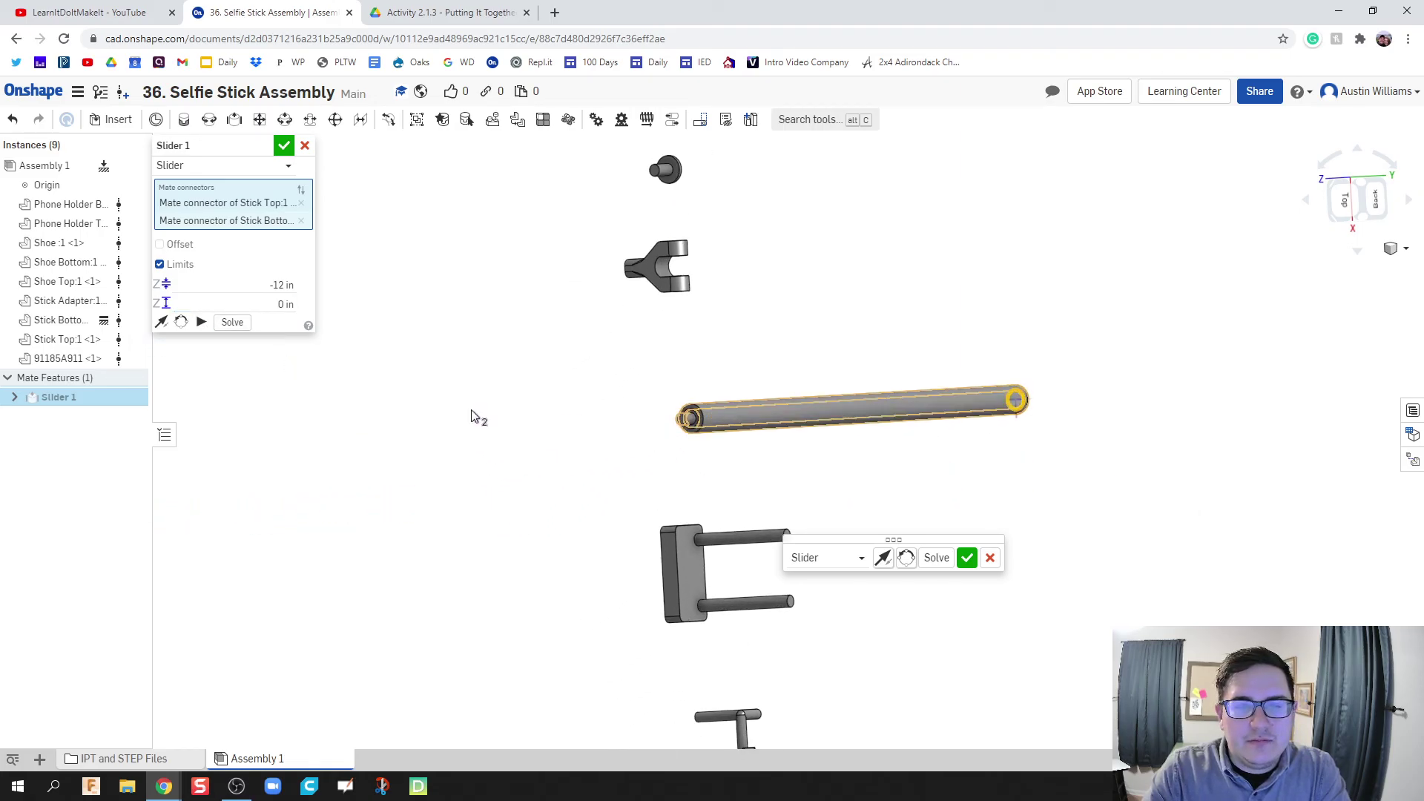
click(207, 325)
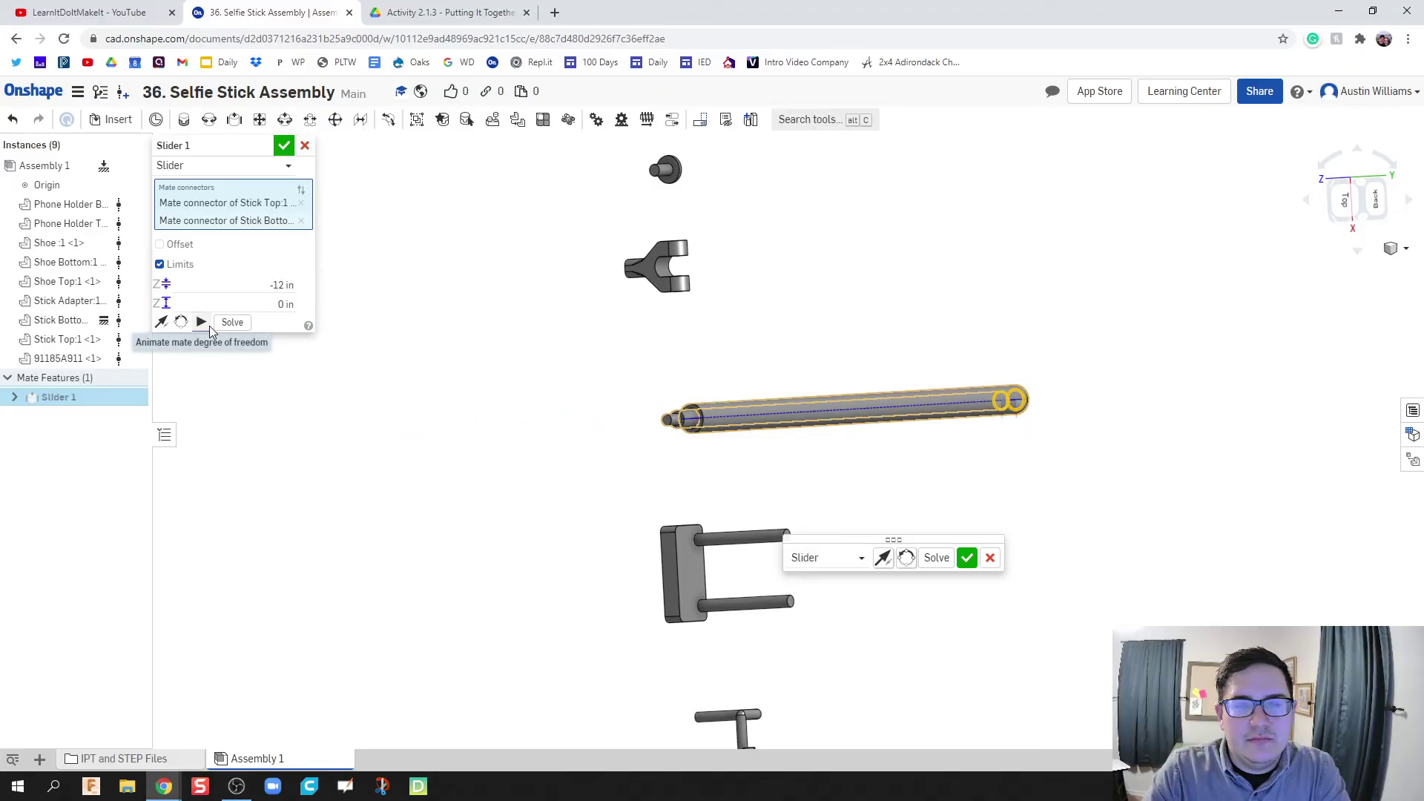
Restart the Slider mate, joining Stick Top's end connector to the Stick Bottom connector.
click(305, 146)
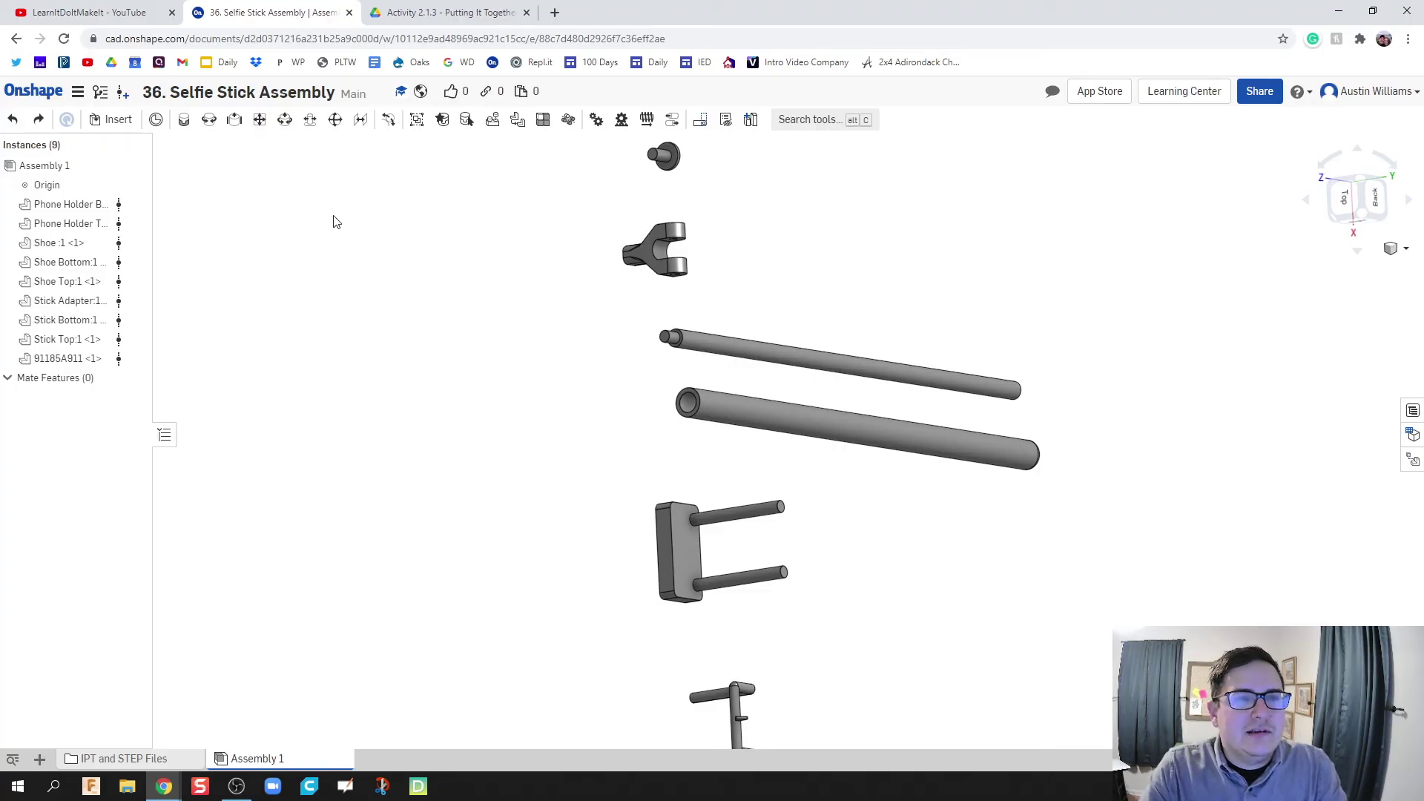
click(234, 119)
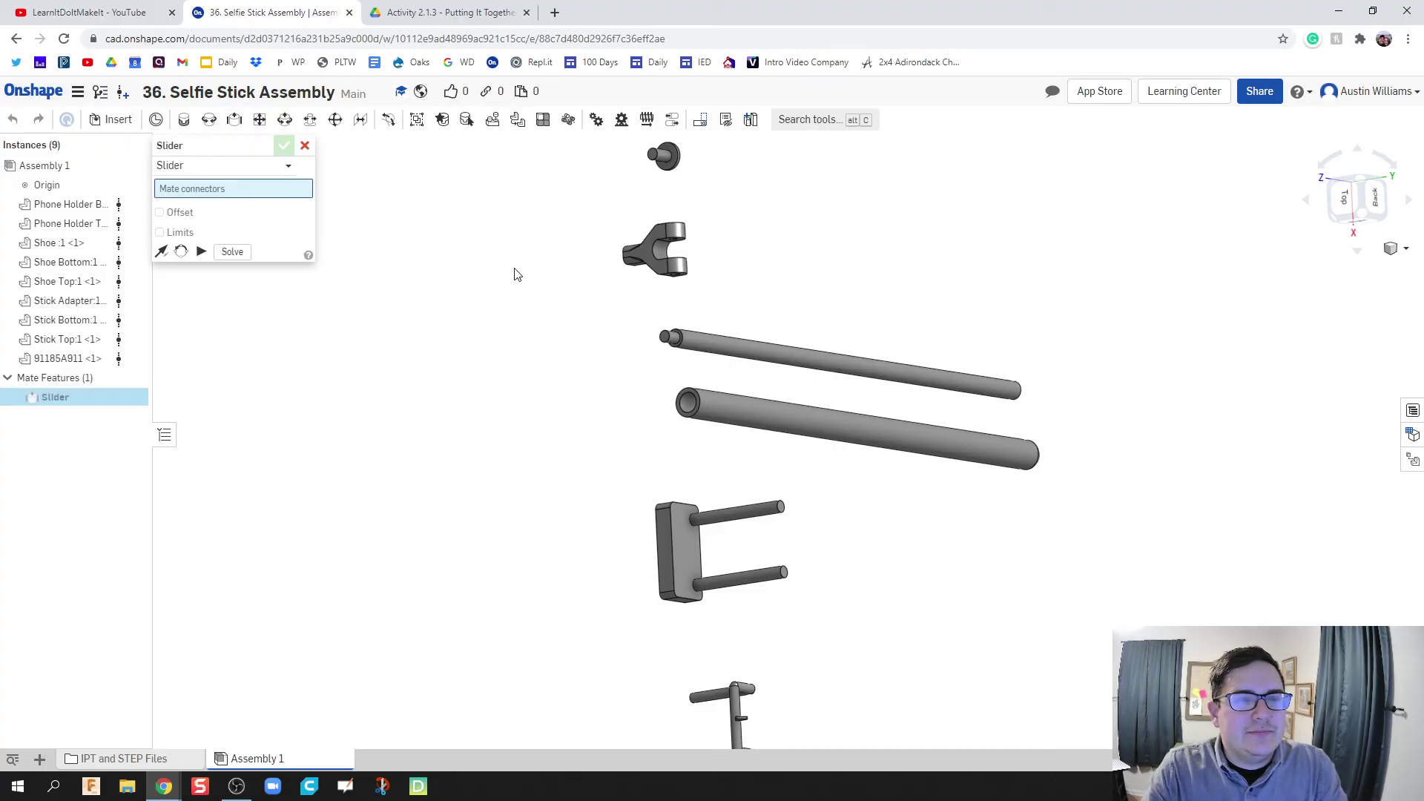
right_drag(517, 275, 1139, 385)
click(734, 357)
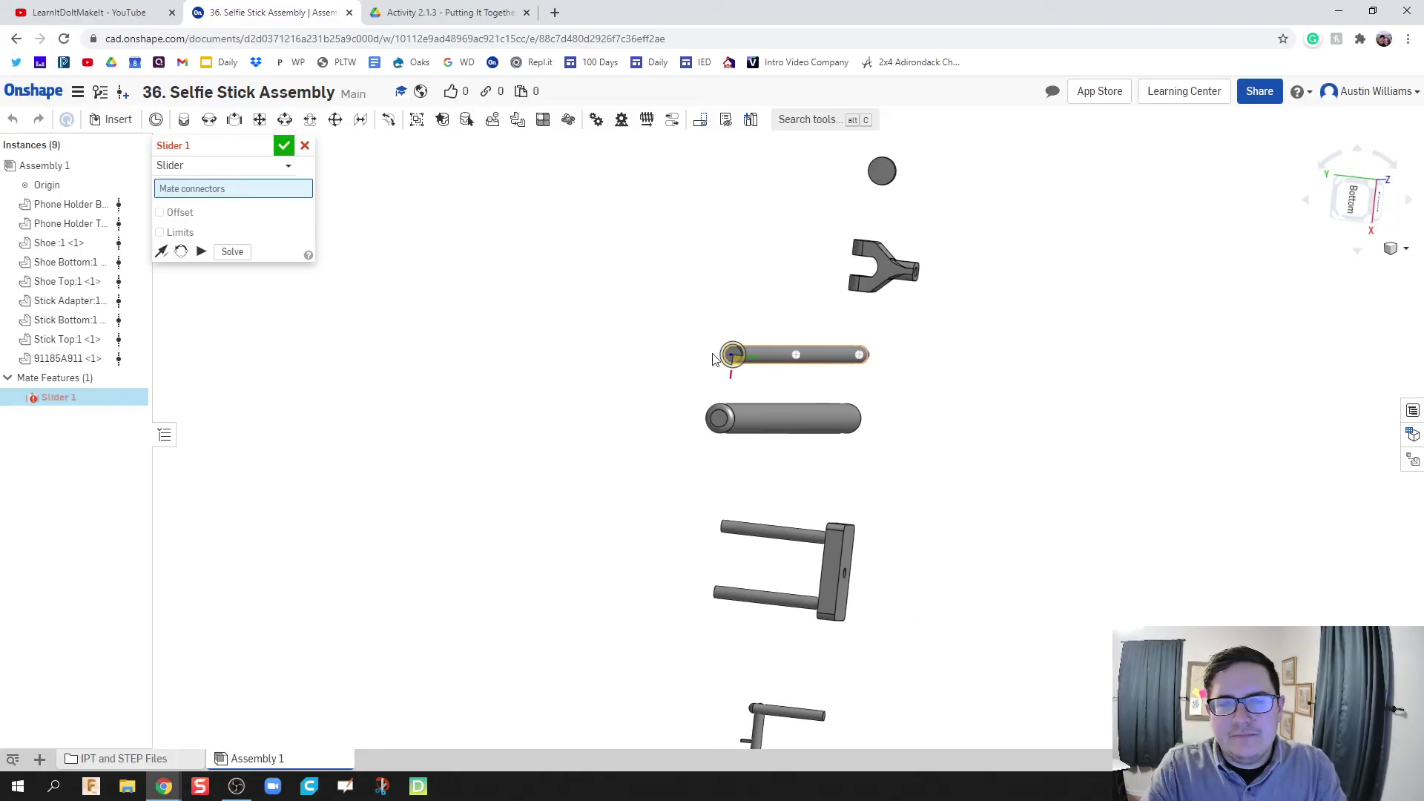
click(708, 353)
right_drag(658, 337, 891, 359)
scroll(891, 364, up, 8)
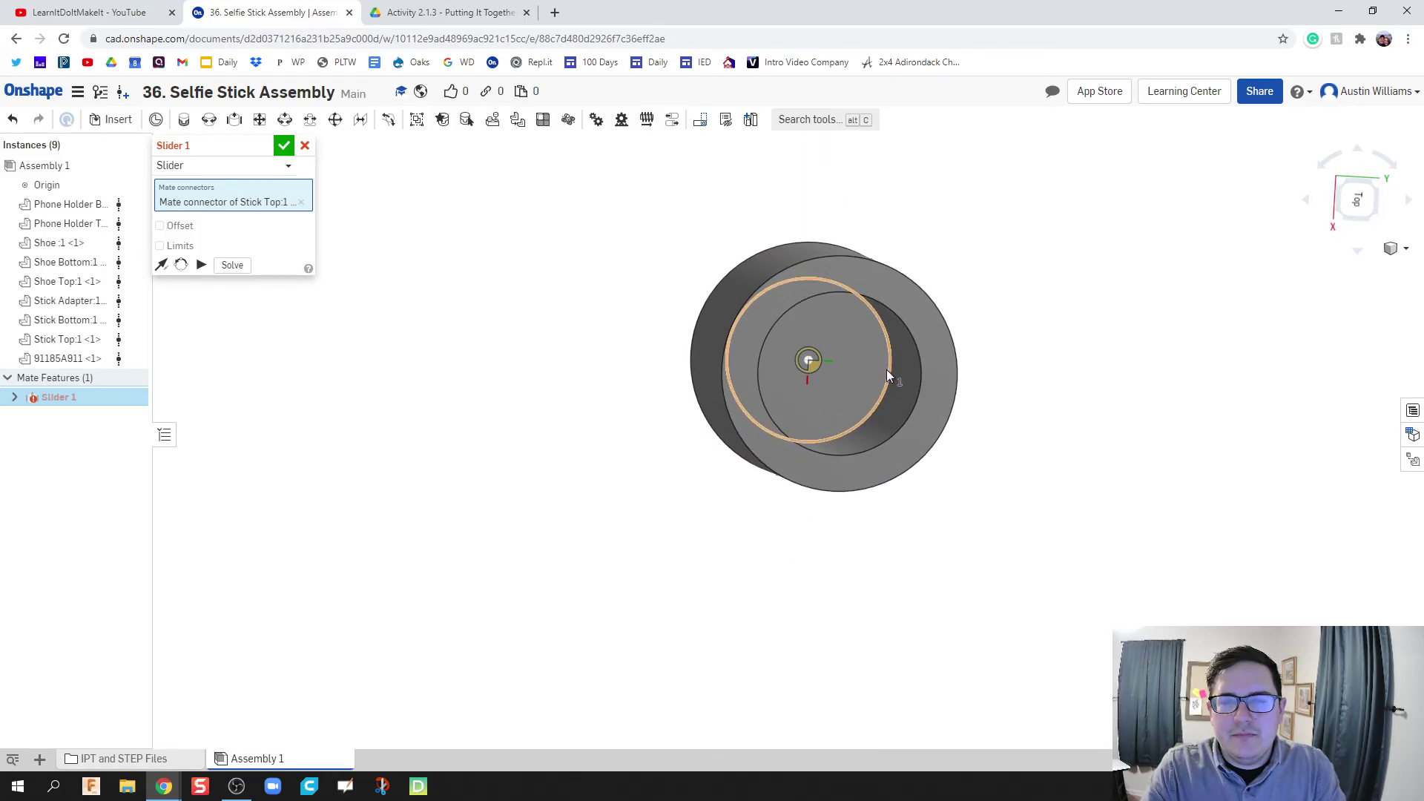
click(856, 378)
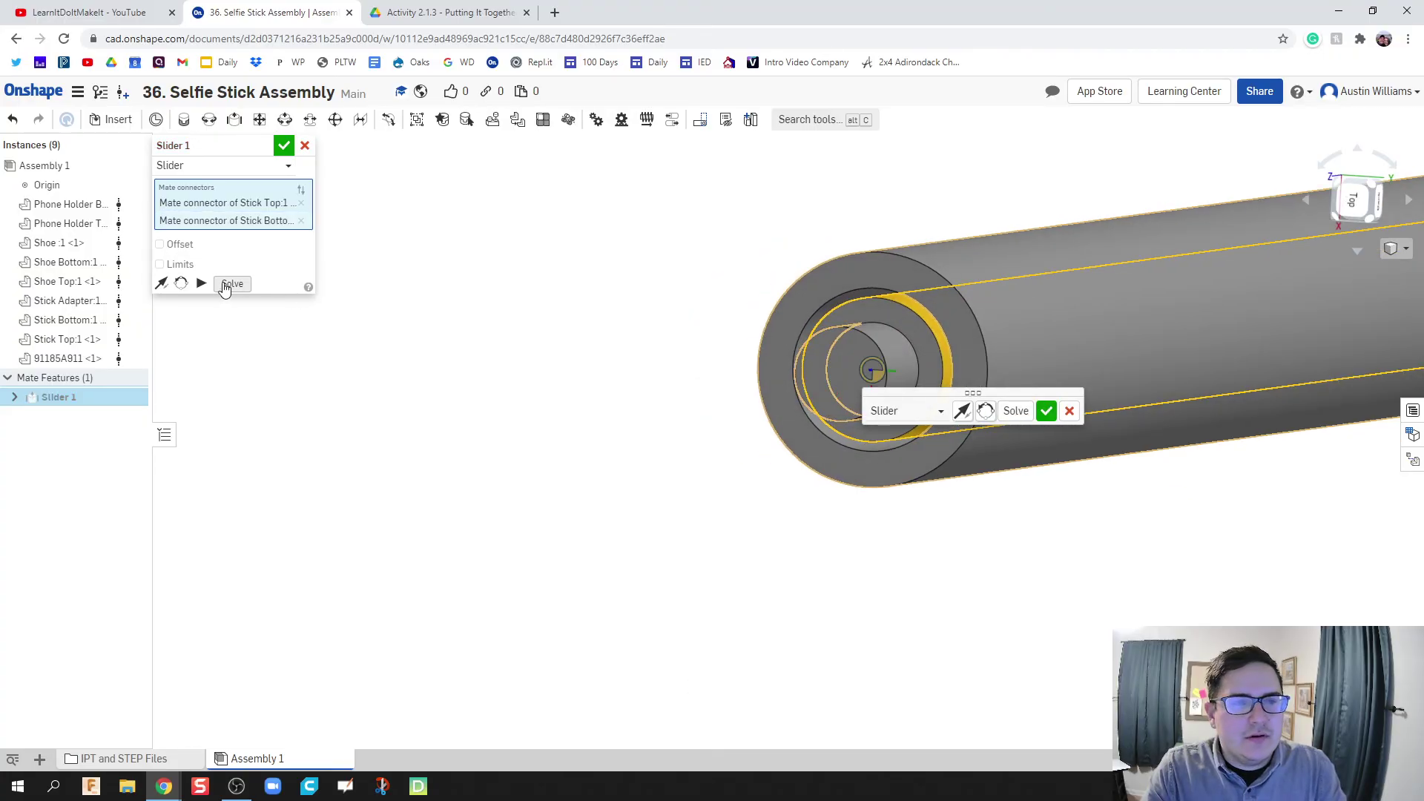
Limit the slider to -12 in minimum and 0 in maximum, preview it, and confirm.
click(178, 264)
click(269, 287)
text(-12)
key(Tab)
text(0)
click(201, 321)
scroll(416, 338, down, 8)
middle_drag(443, 301, 519, 301)
click(201, 322)
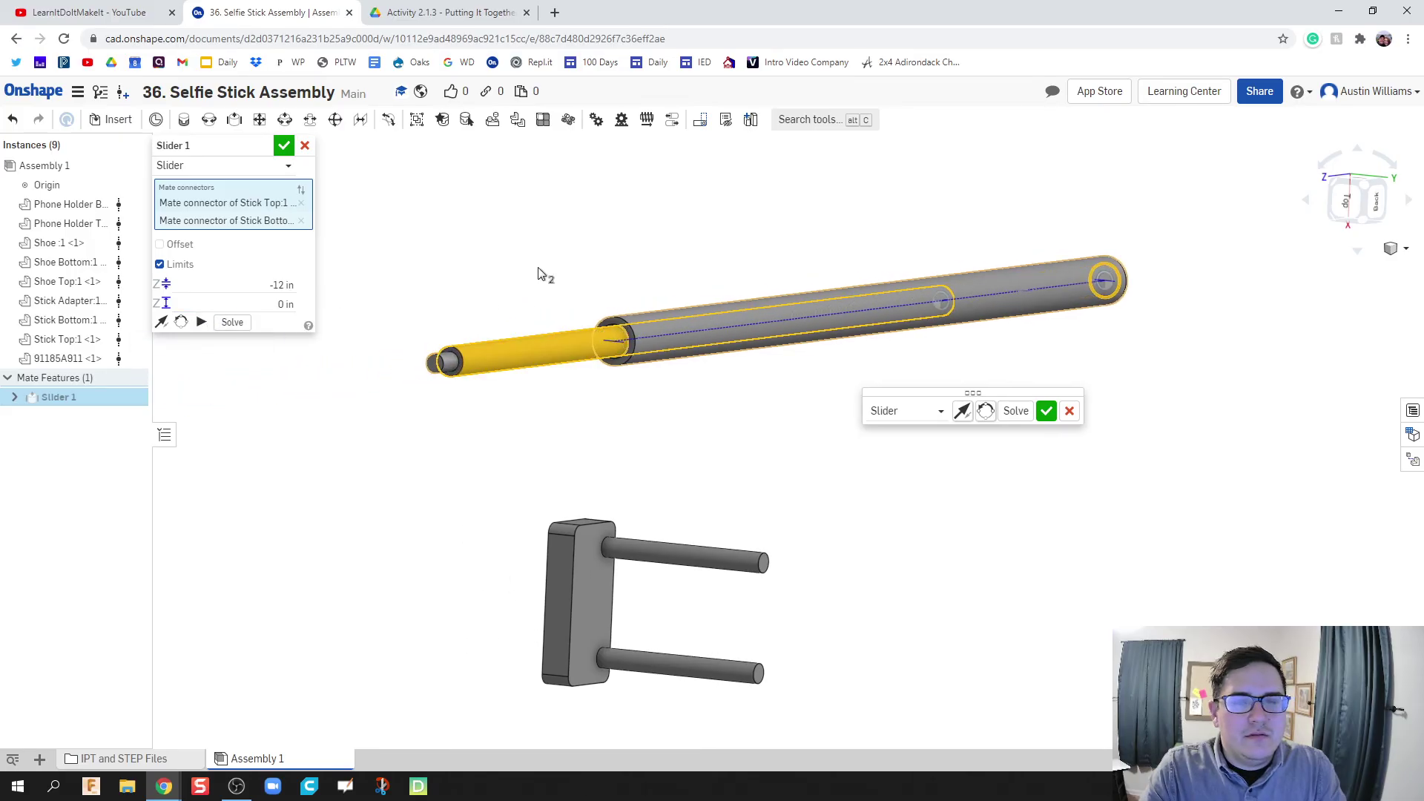
click(284, 147)
Inspect the Stick Adapter and bring the stick top end into view.
scroll(452, 301, down, 5)
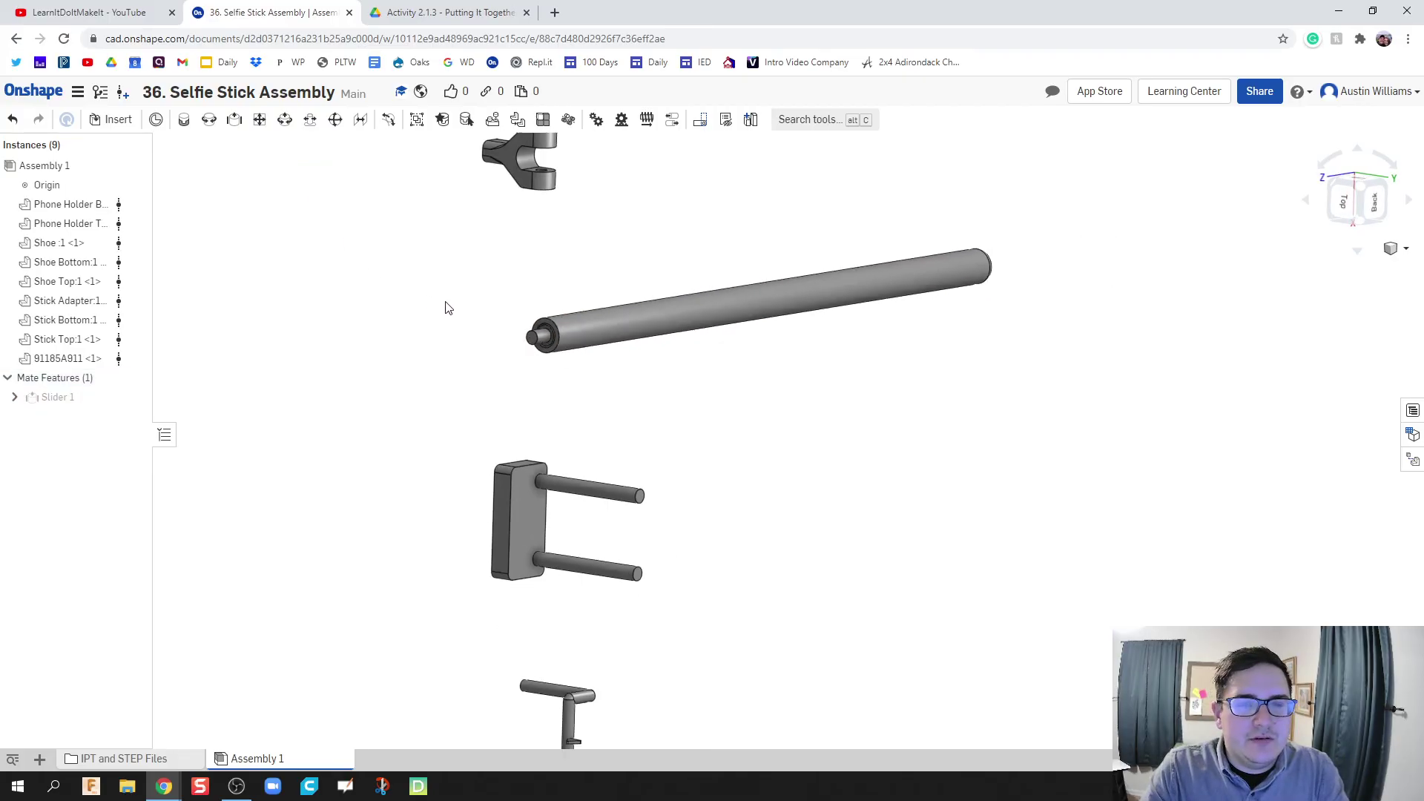
right_drag(466, 296, 583, 312)
click(587, 297)
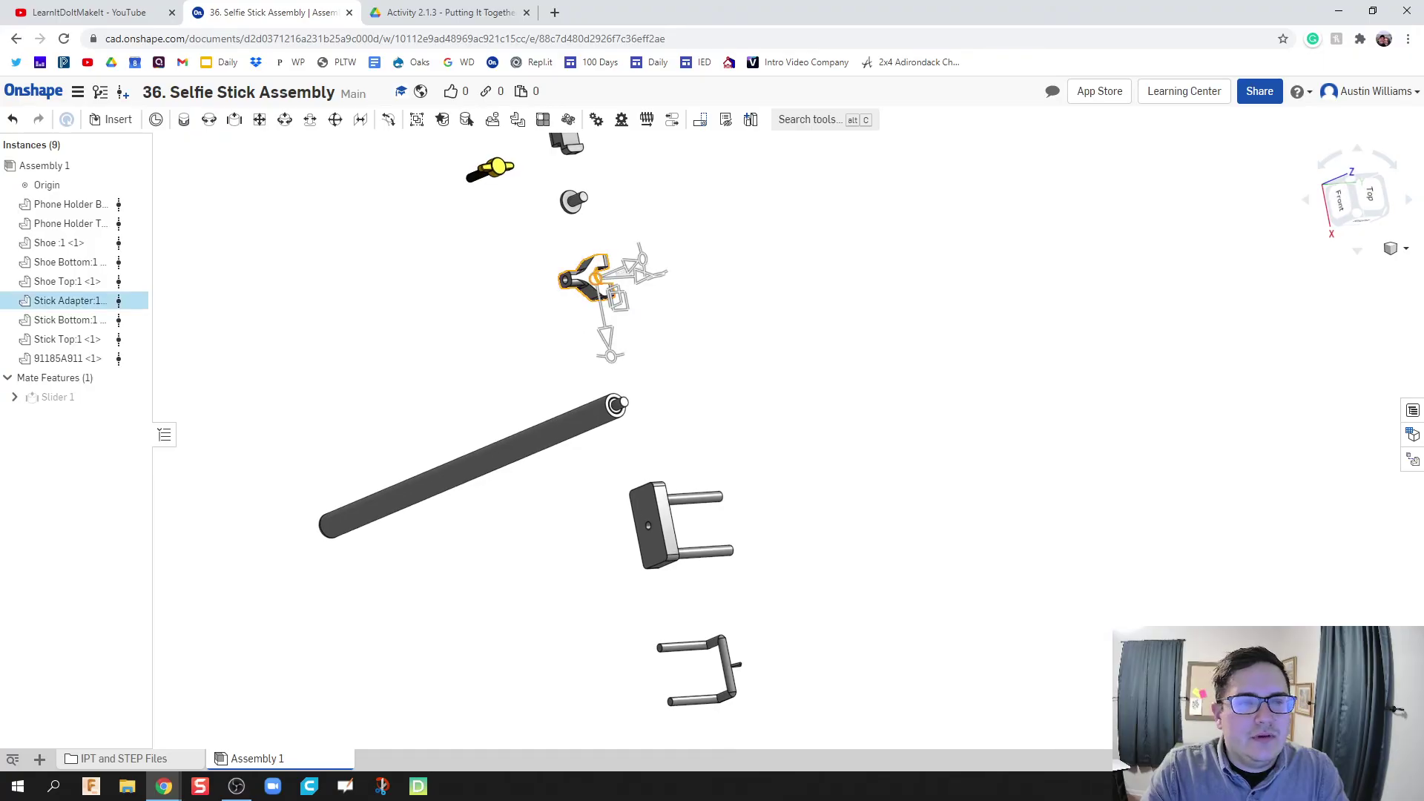
right_drag(531, 345, 525, 346)
click(530, 349)
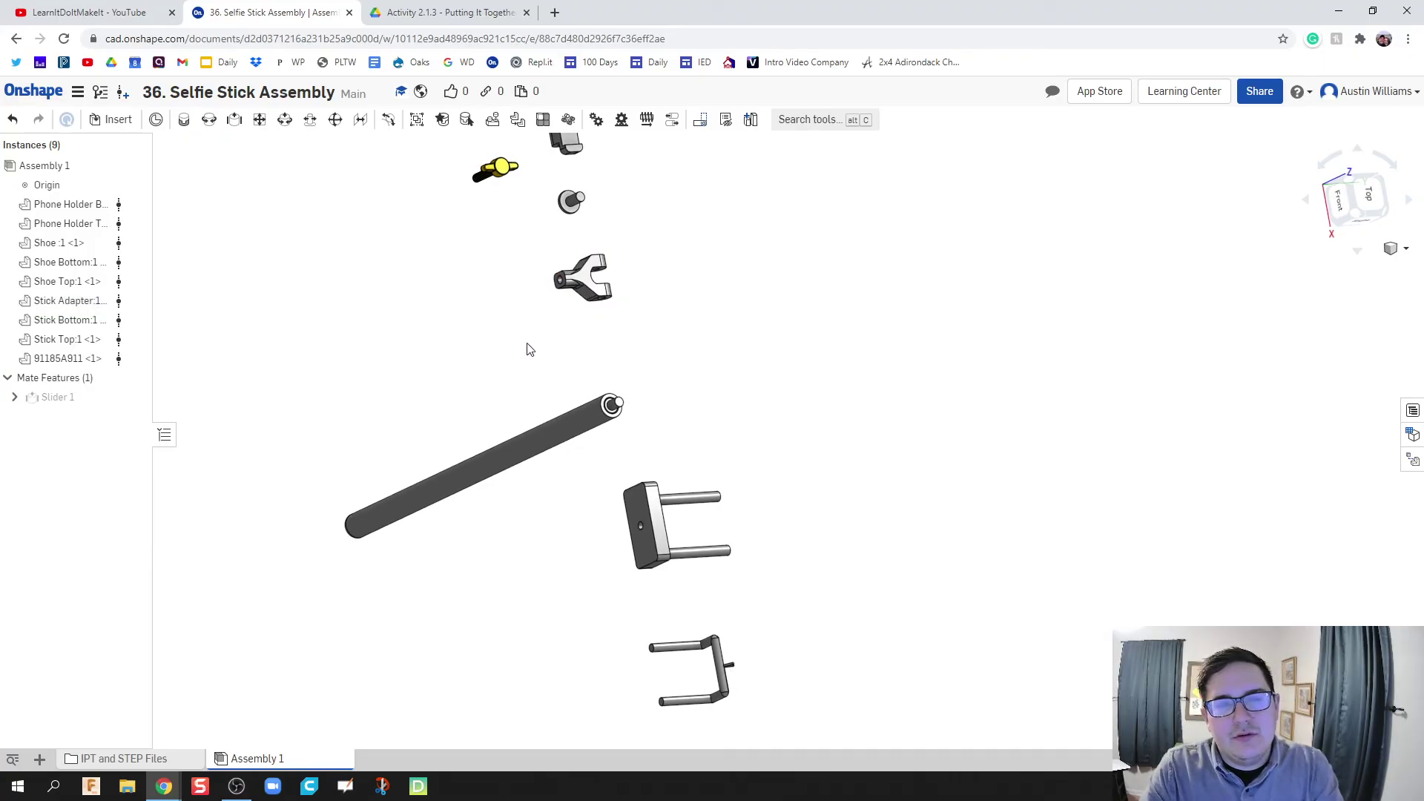
right_drag(540, 333, 595, 330)
scroll(617, 302, up, 5)
middle_drag(599, 282, 589, 318)
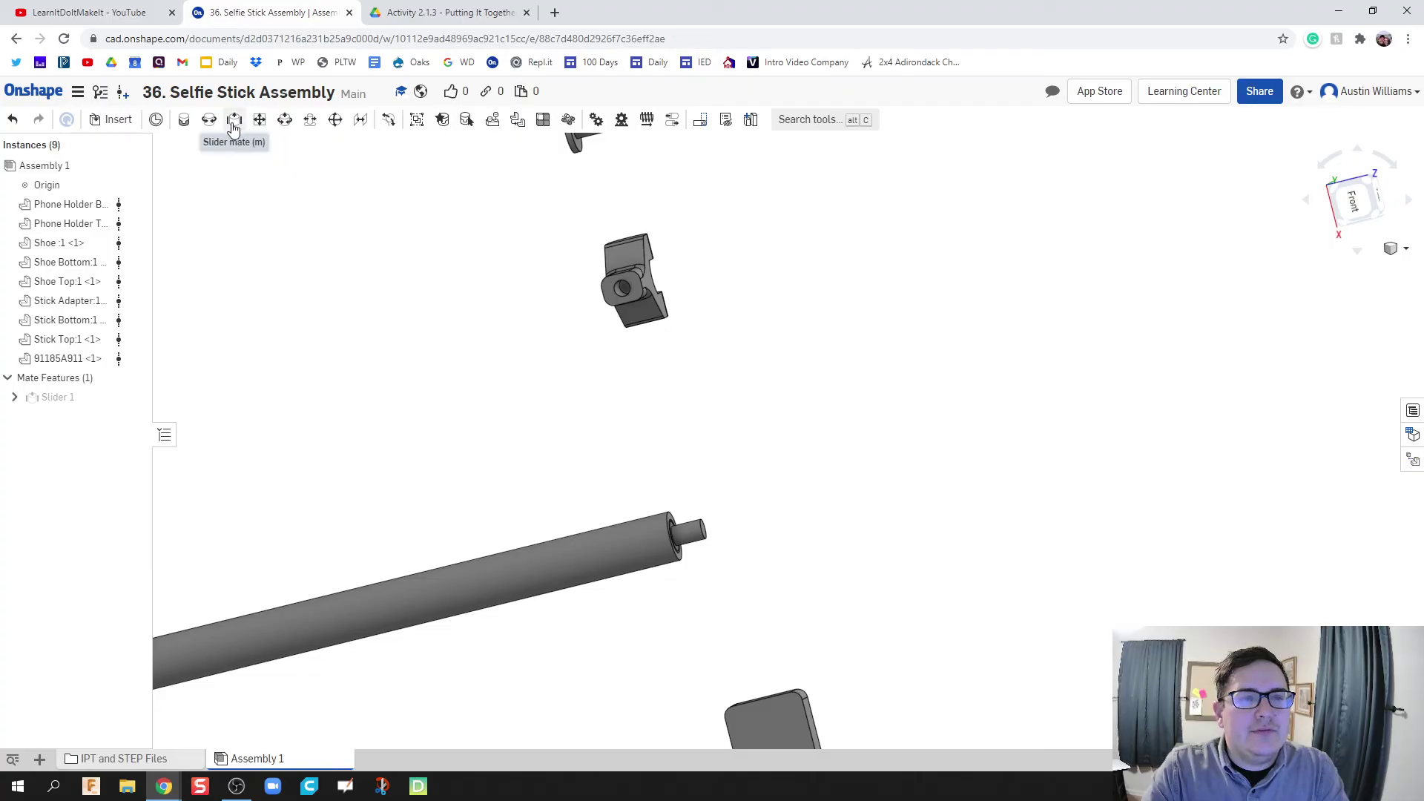
Create a Revolute mate from the Stick Adapter's hole to the Stick Top shaft.
click(209, 119)
scroll(621, 288, up, 3)
scroll(622, 290, up, 3)
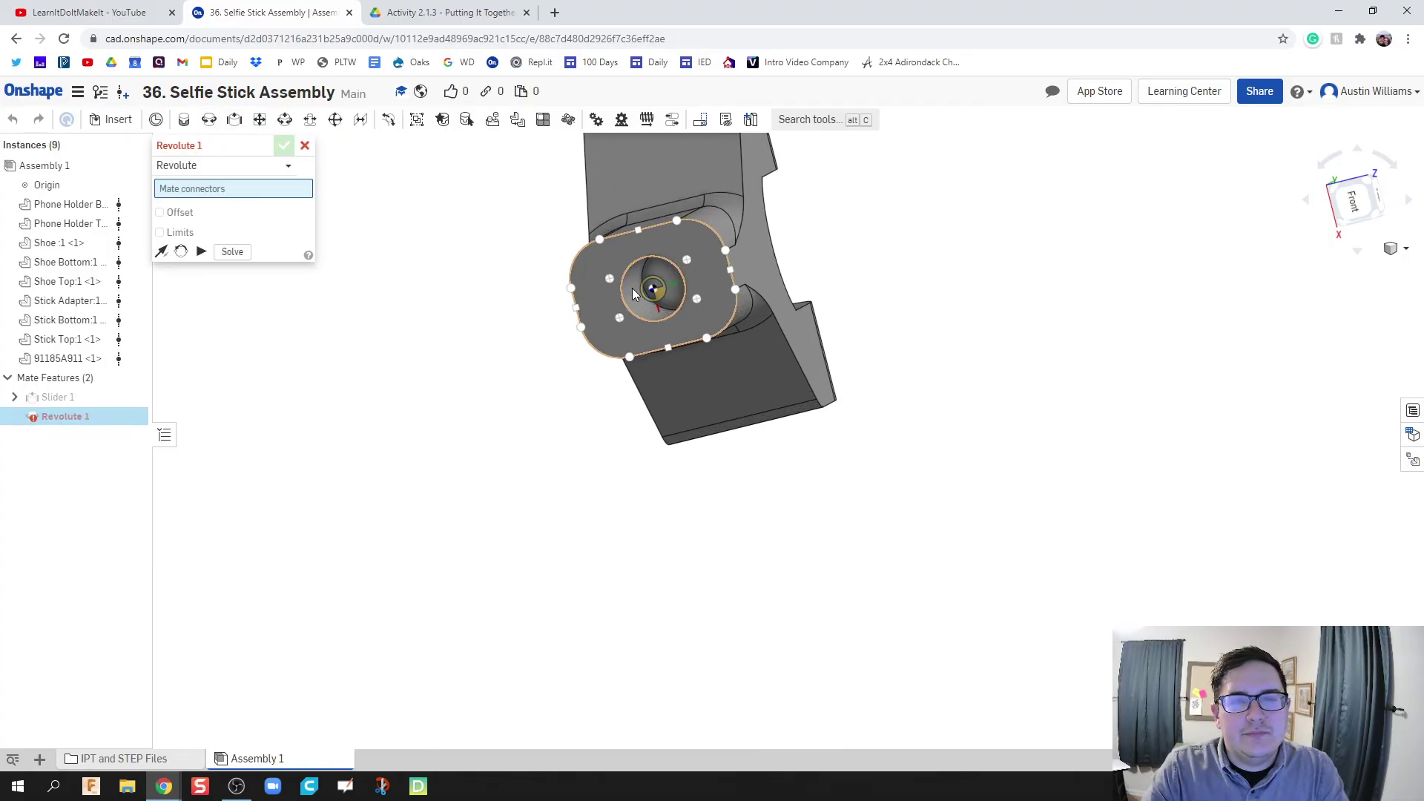
scroll(547, 276, down, 2)
scroll(520, 312, up, 1)
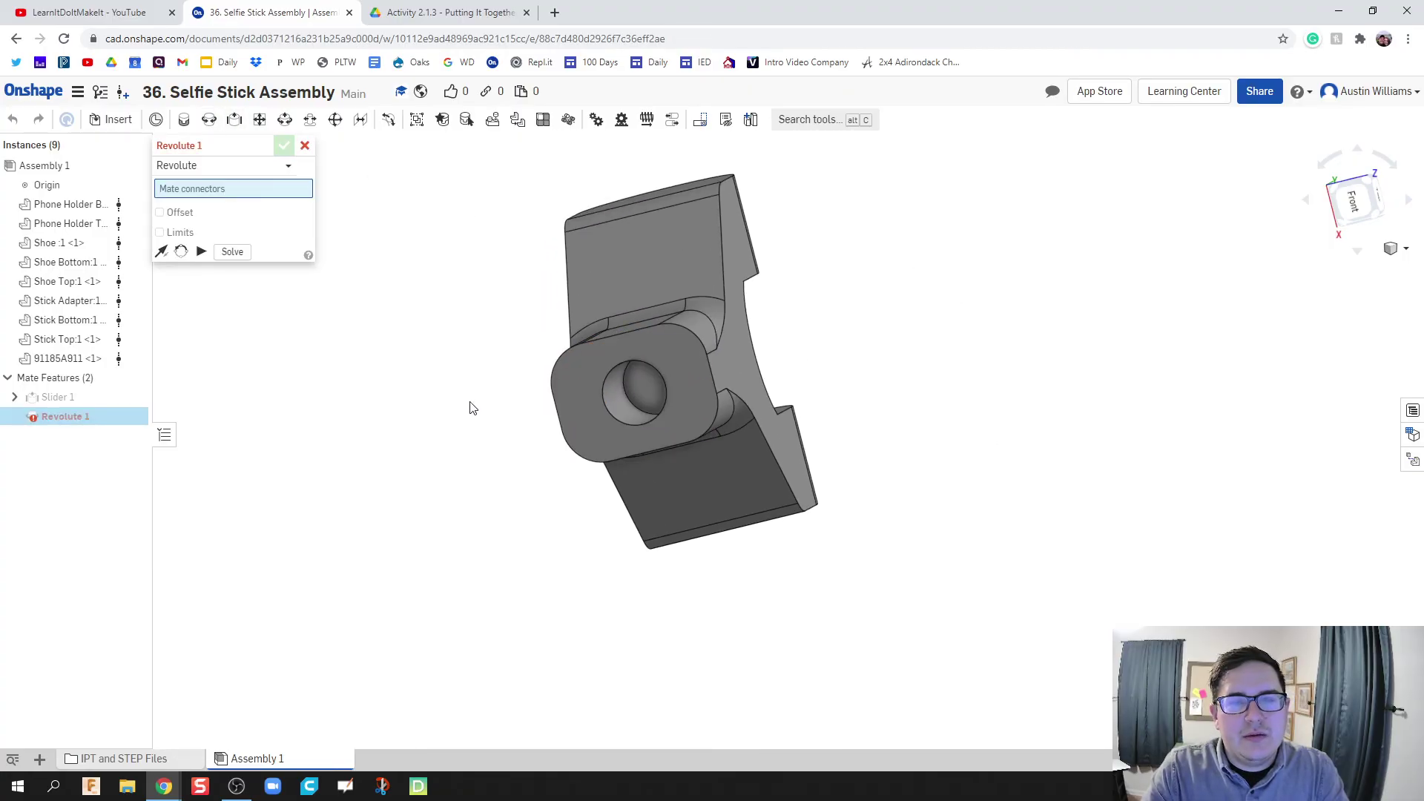
scroll(612, 420, up, 3)
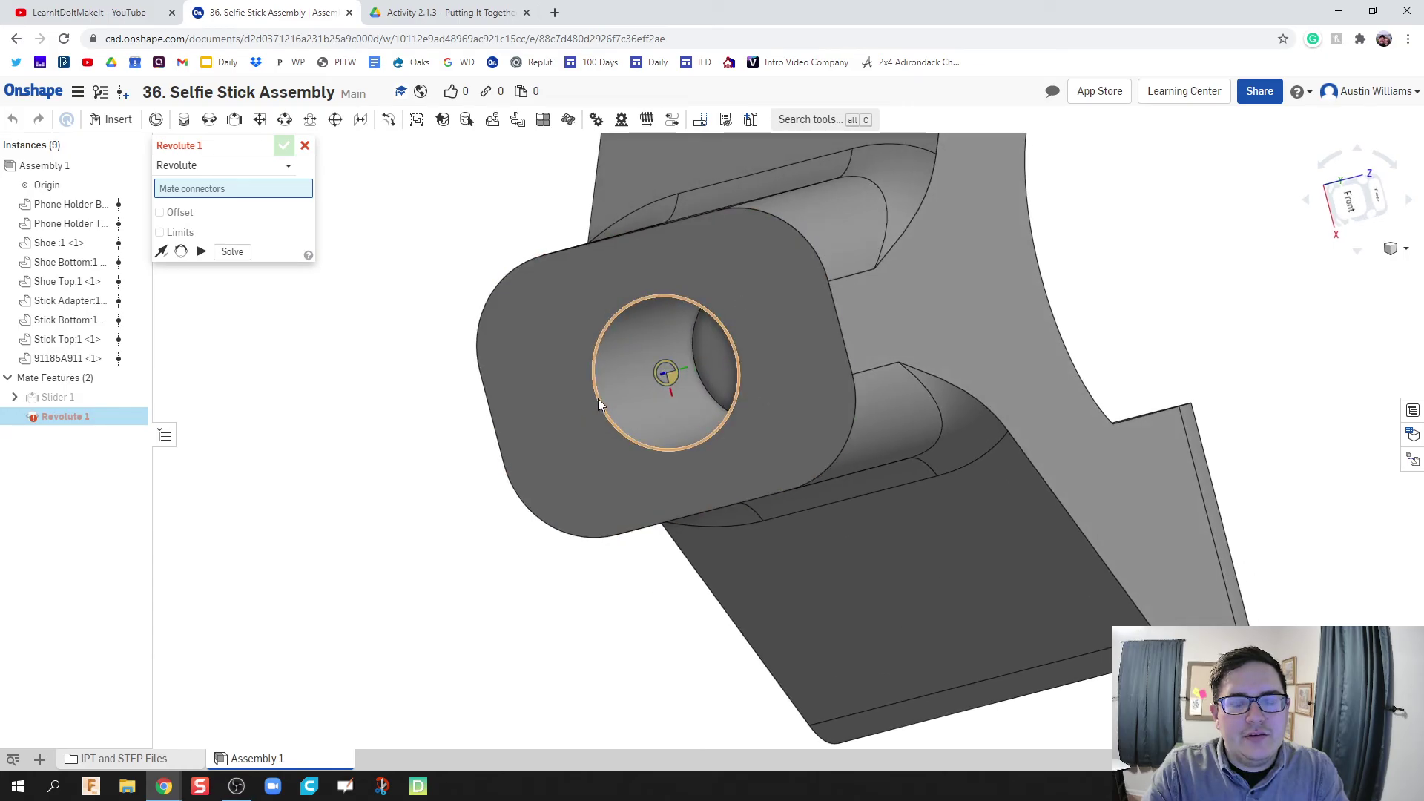
click(597, 401)
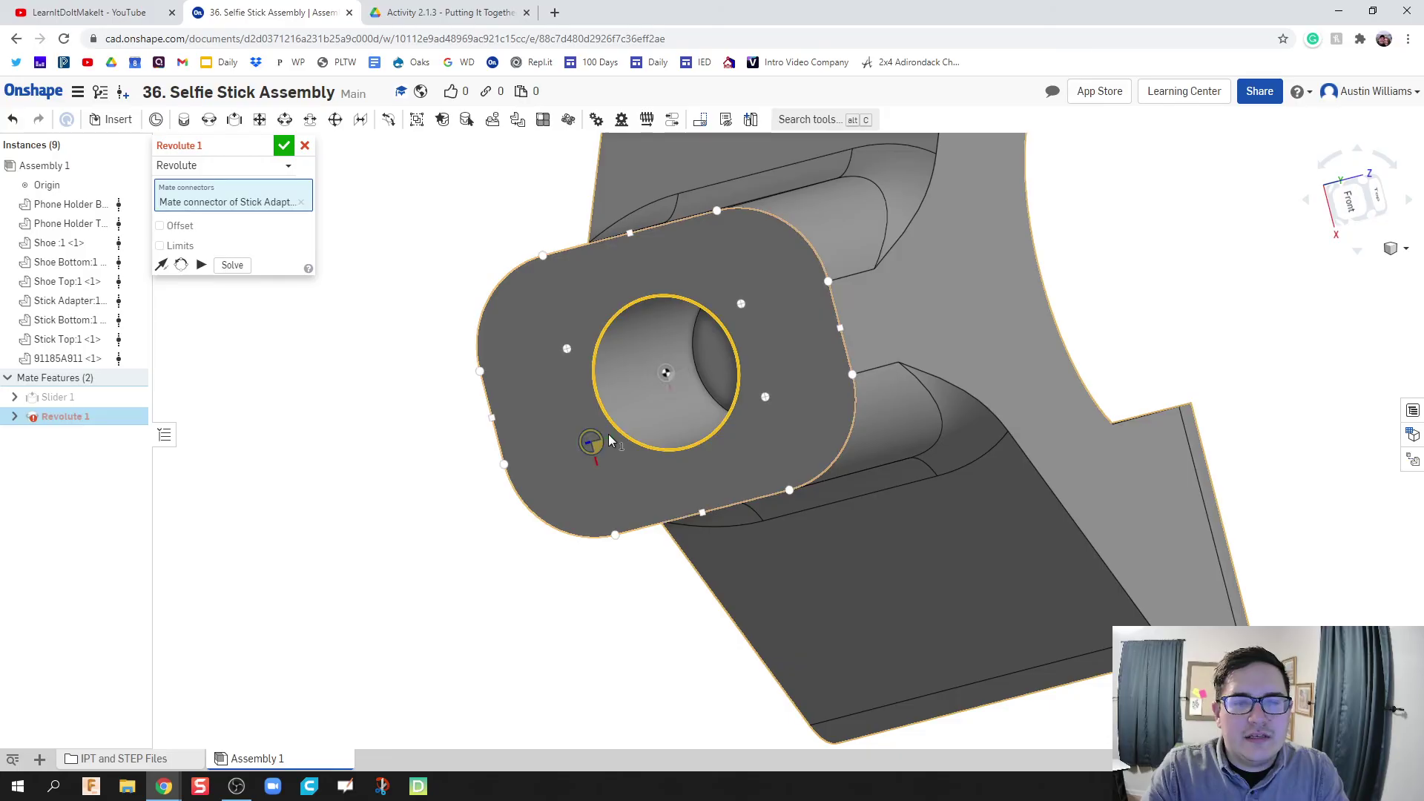
scroll(464, 465, down, 3)
right_drag(465, 464, 388, 454)
scroll(432, 349, down, 5)
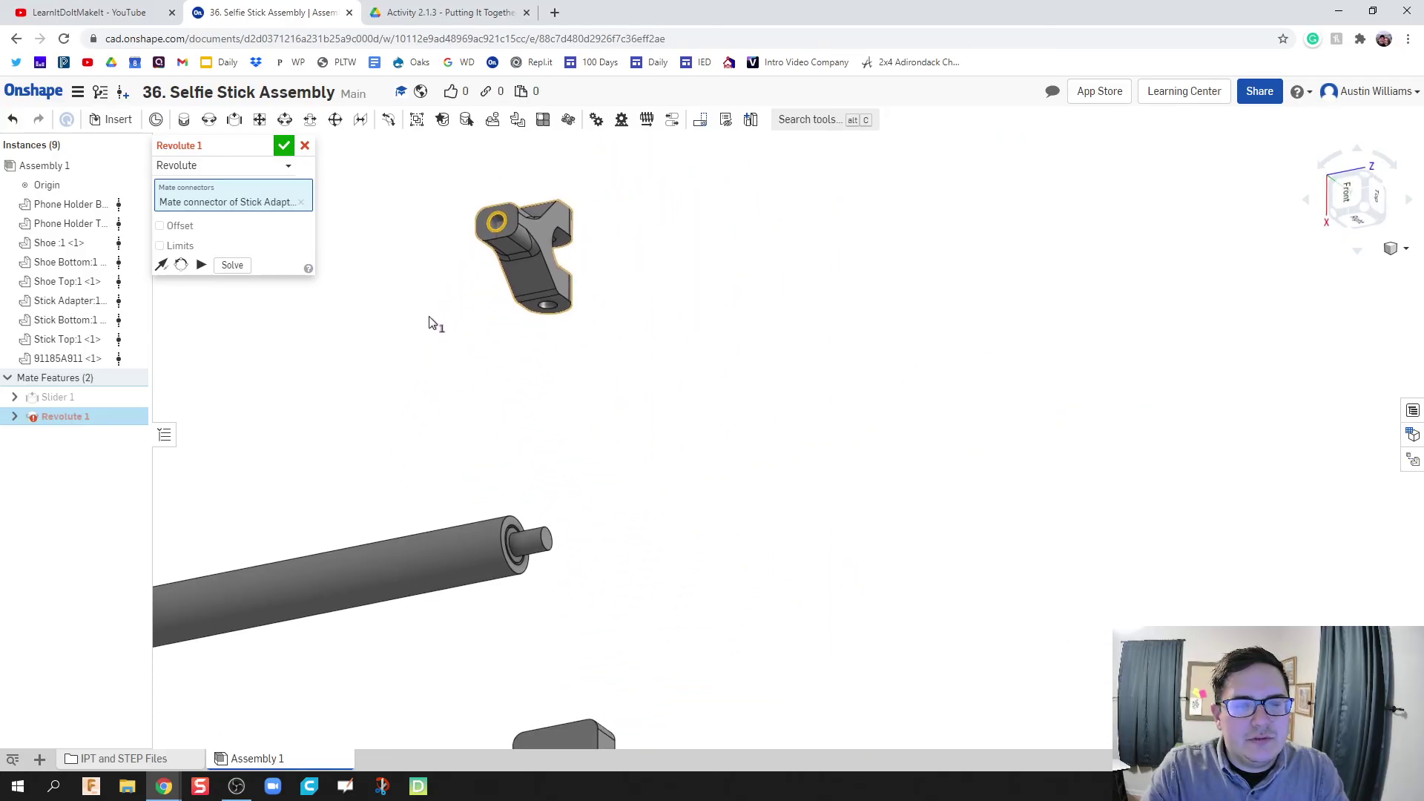
scroll(492, 510, up, 5)
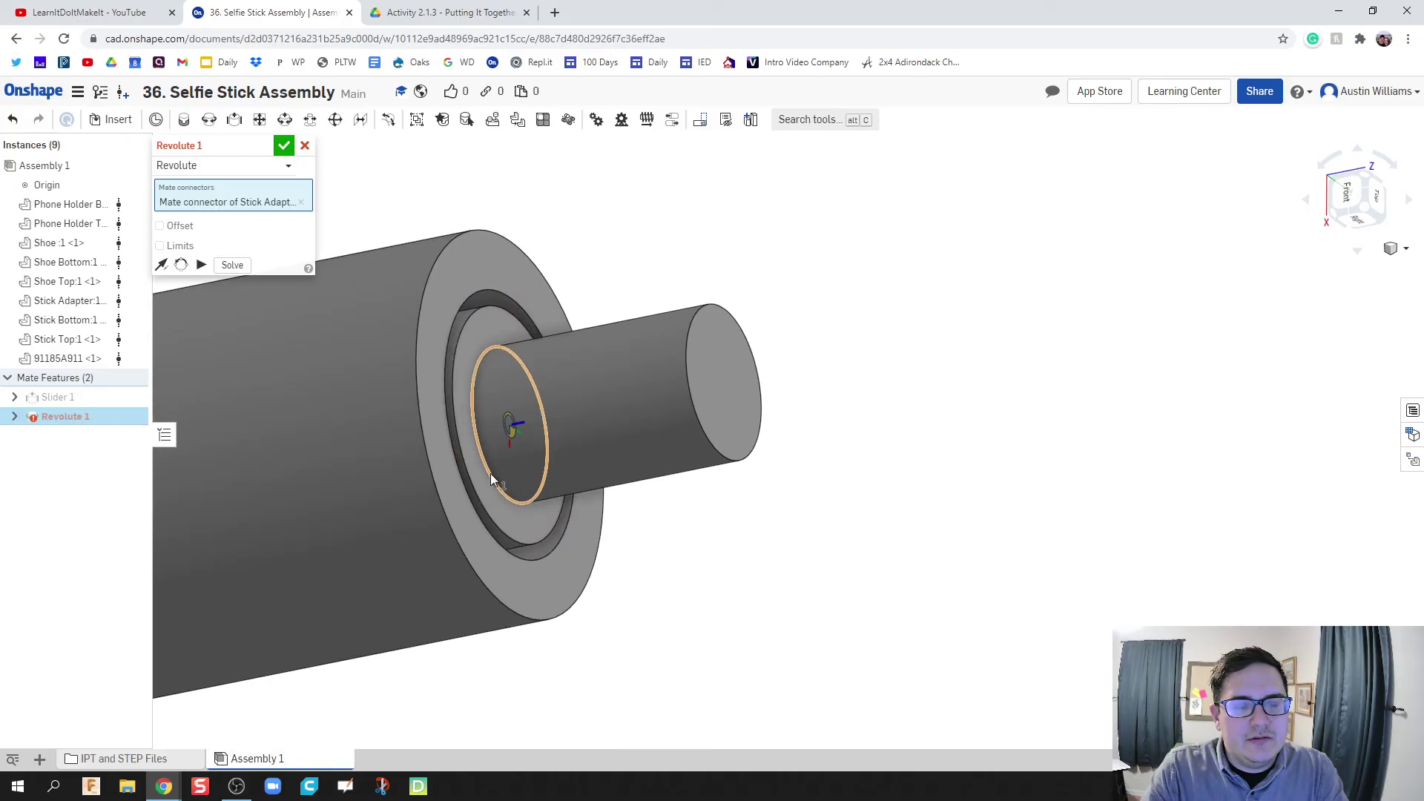
click(491, 475)
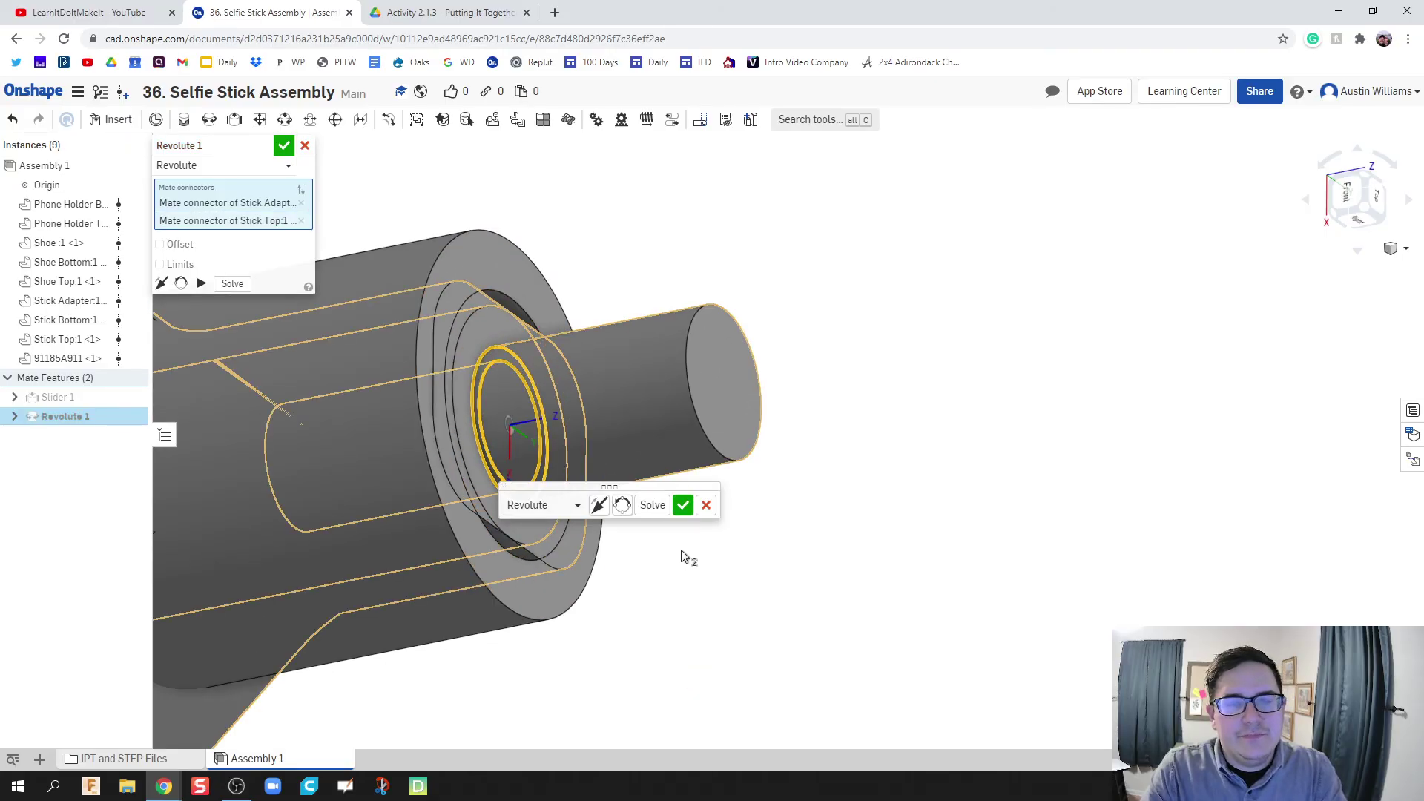
Flip the adapter's direction along the hinge axis and animate the rotation.
middle_drag(732, 547, 824, 569)
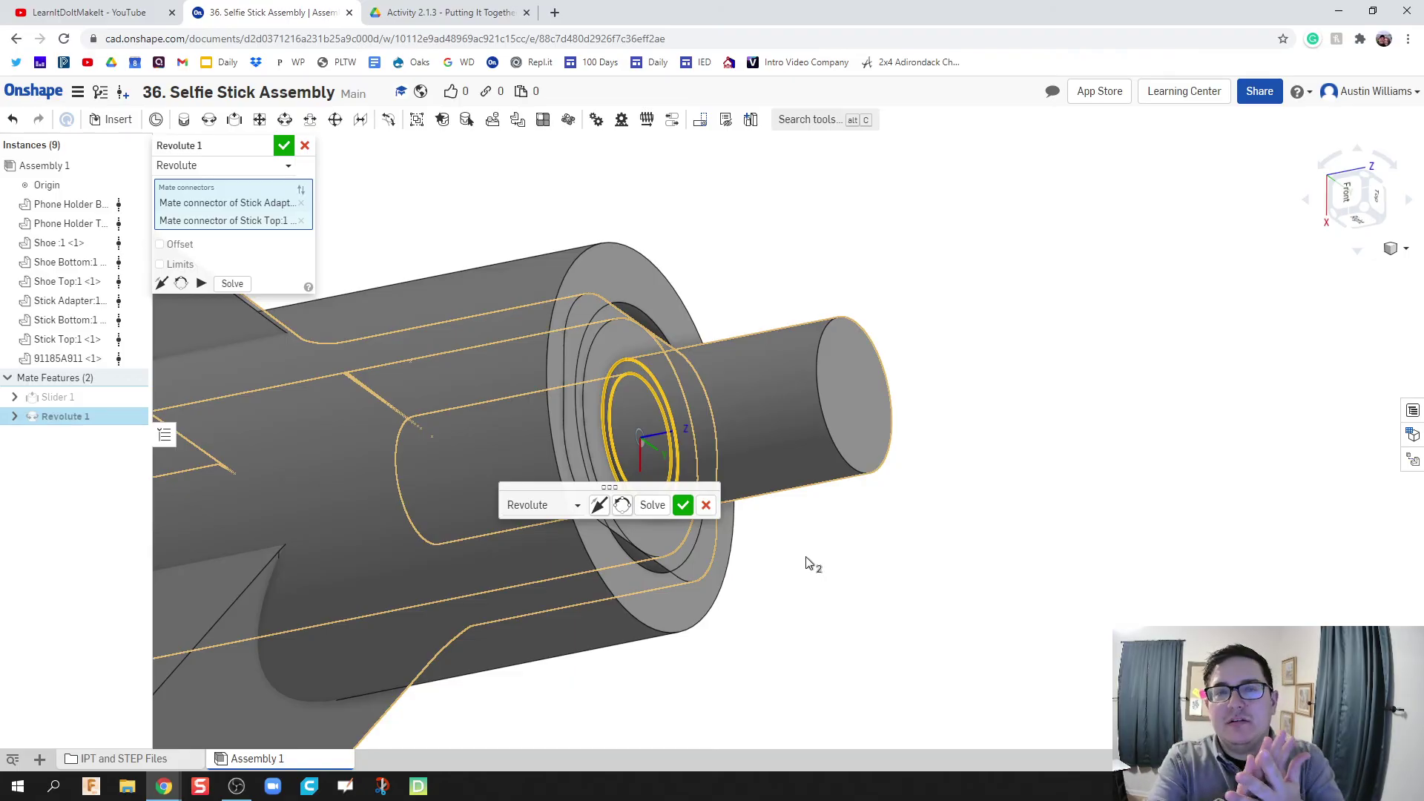
click(601, 506)
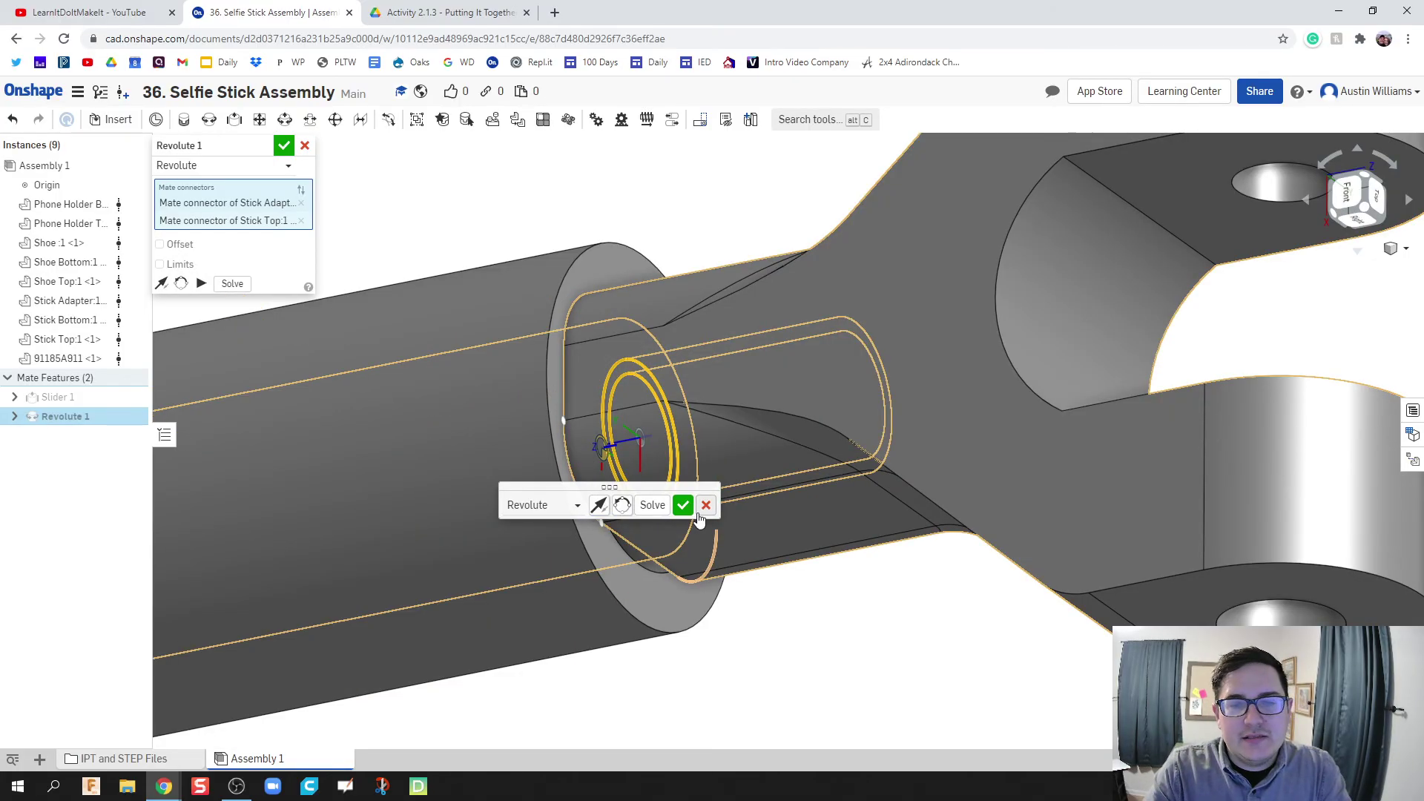
scroll(655, 477, down, 5)
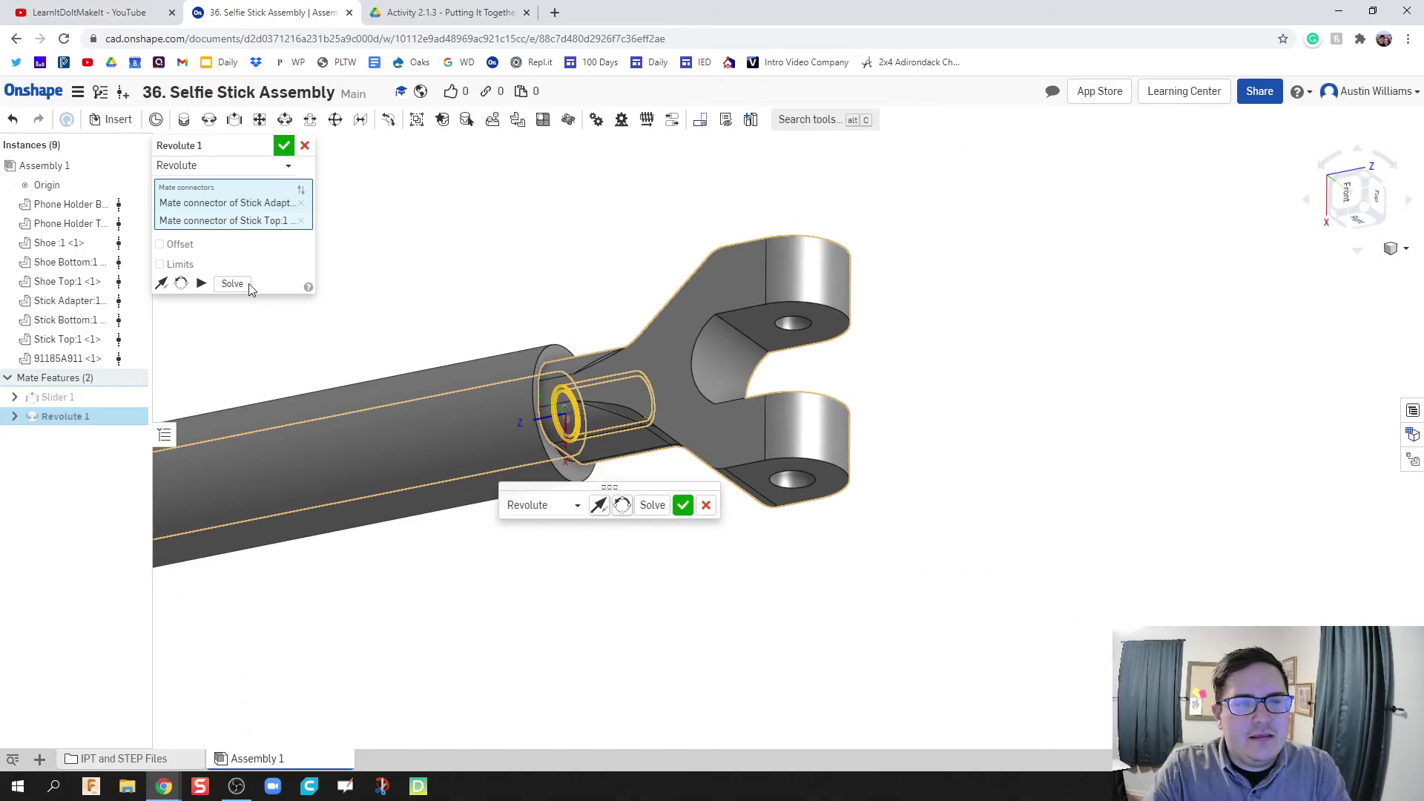
click(201, 283)
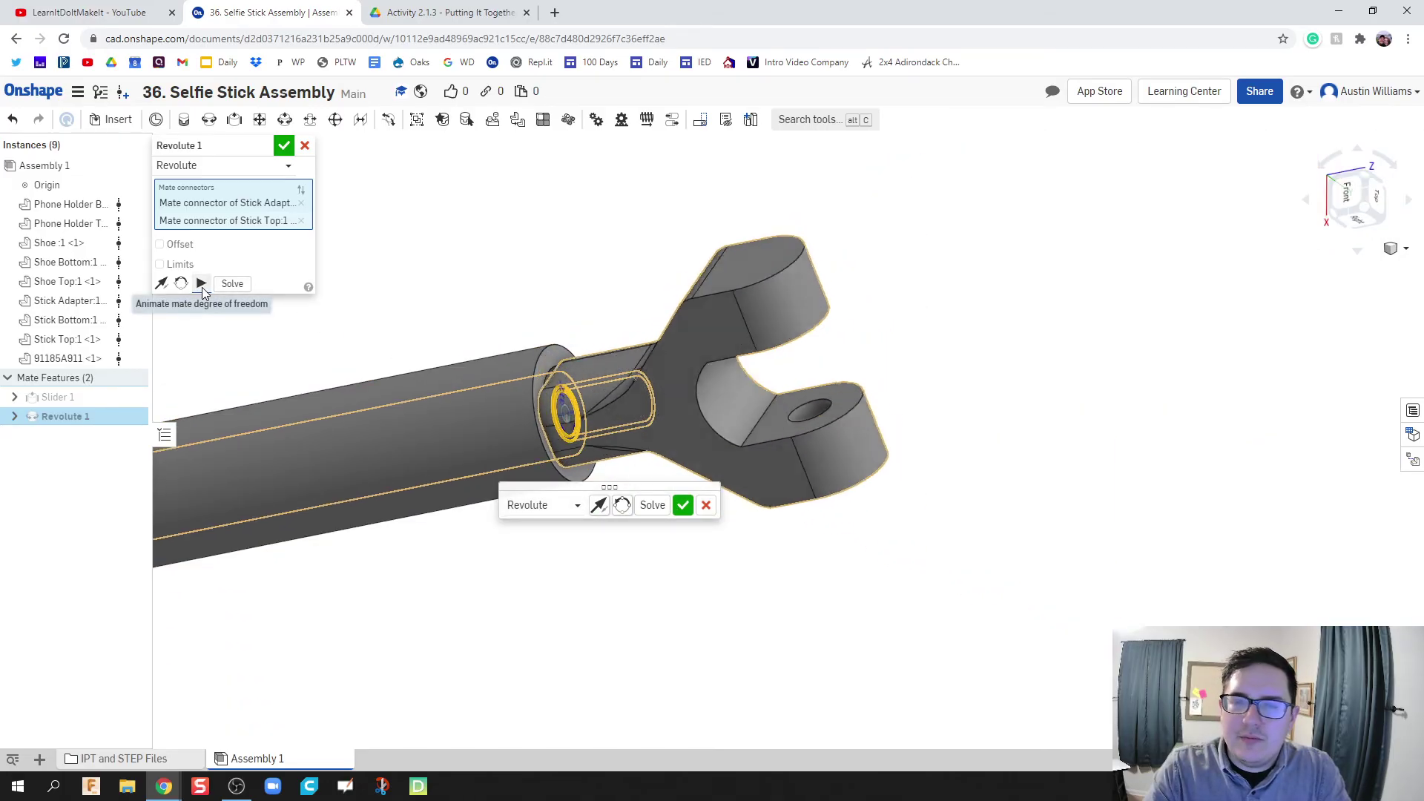
Confirm Revolute 1 and orient the view upright around the fork and Shoe Bottom.
click(284, 146)
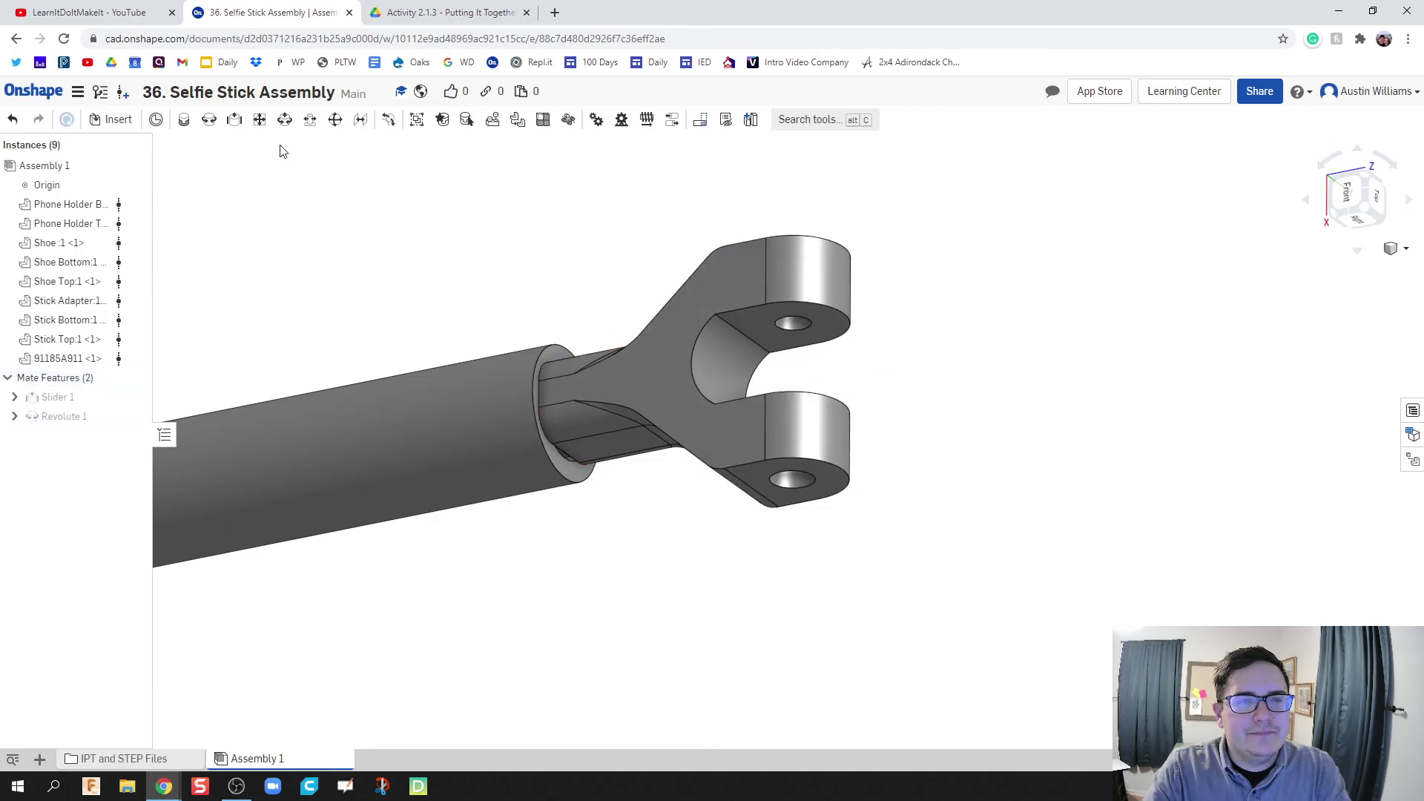
right_drag(414, 299, 405, 269)
click(407, 265)
right_drag(379, 361, 376, 334)
click(376, 334)
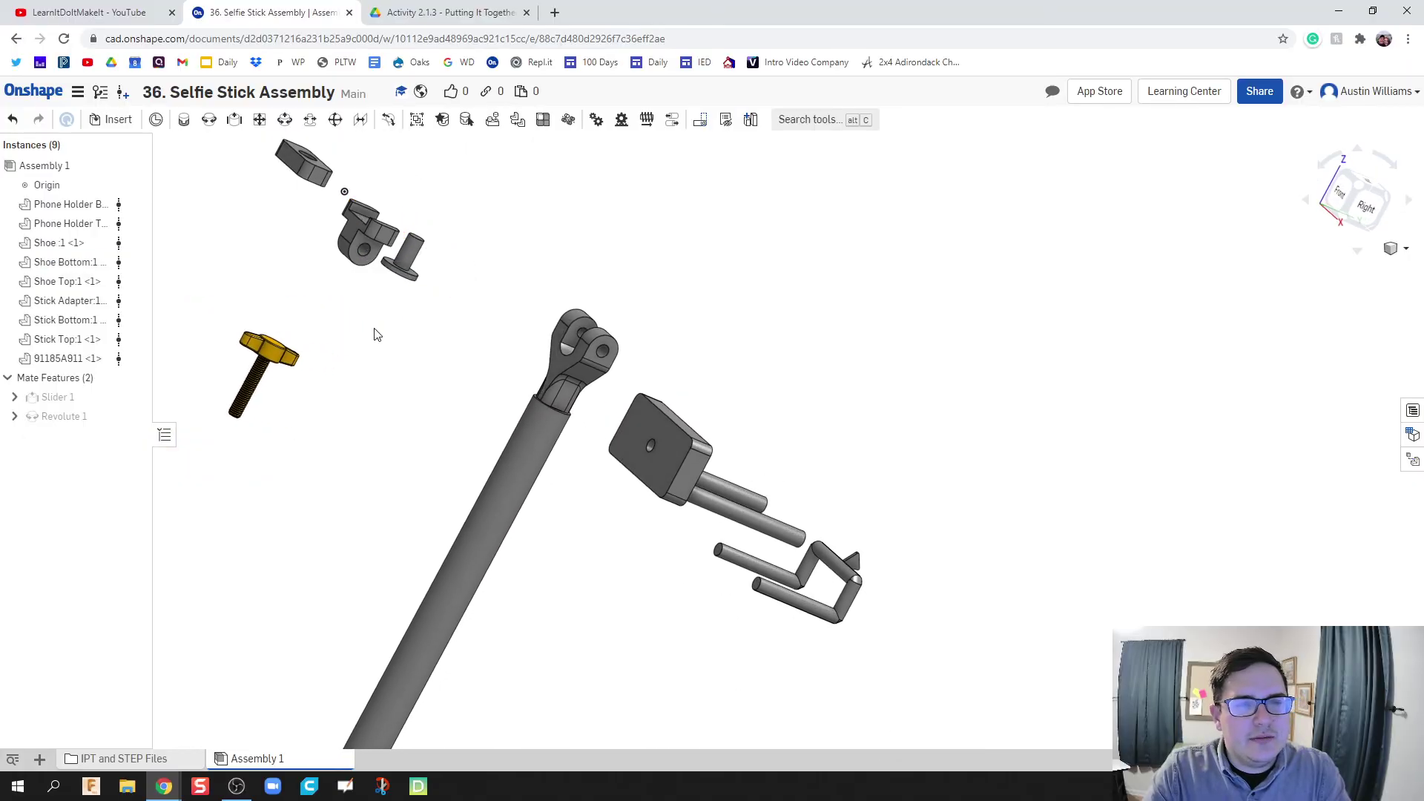
Pin the Shoe Bottom hole to the Stick Adapter fork hole with a Revolute mate.
click(209, 119)
scroll(371, 288, up, 5)
scroll(477, 381, up, 8)
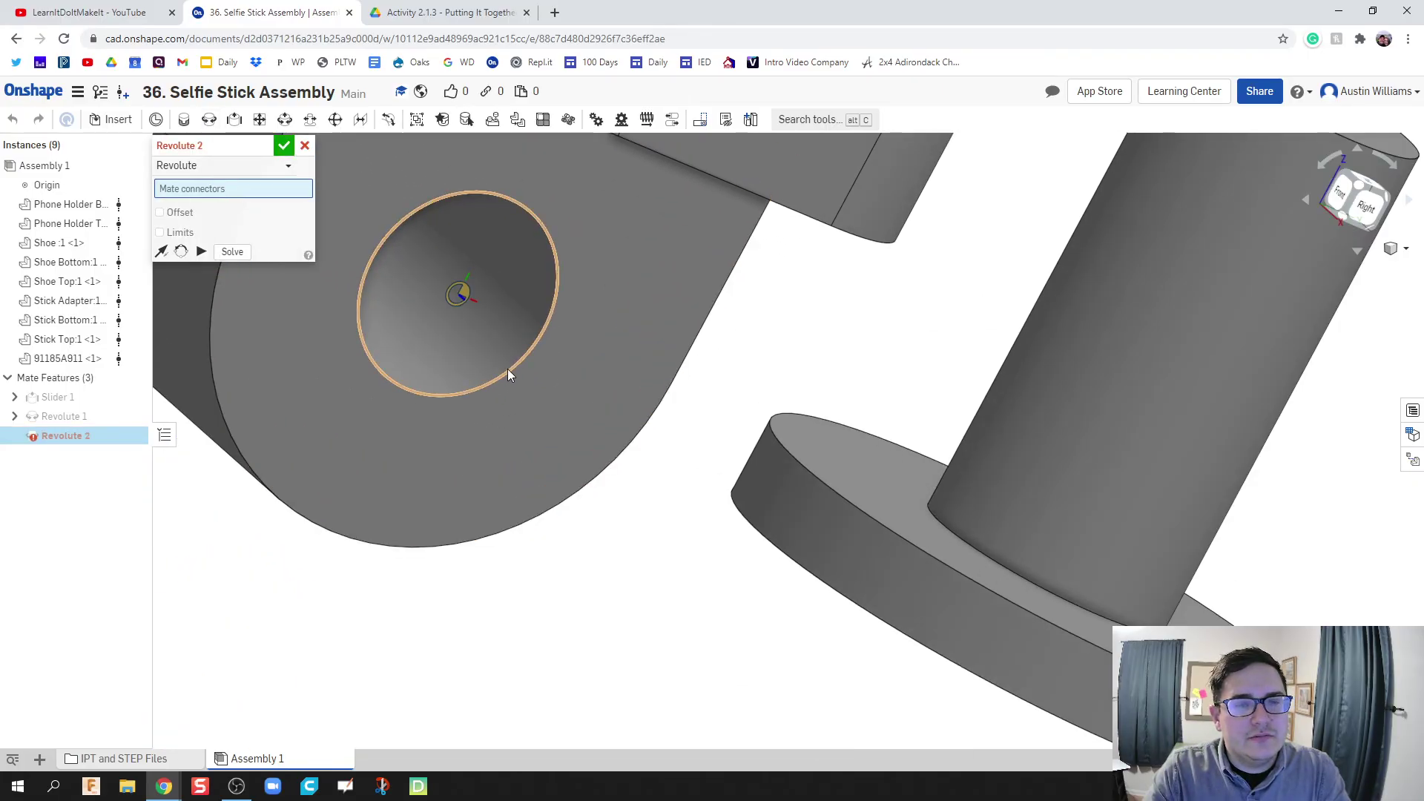
click(508, 370)
scroll(512, 374, down, 12)
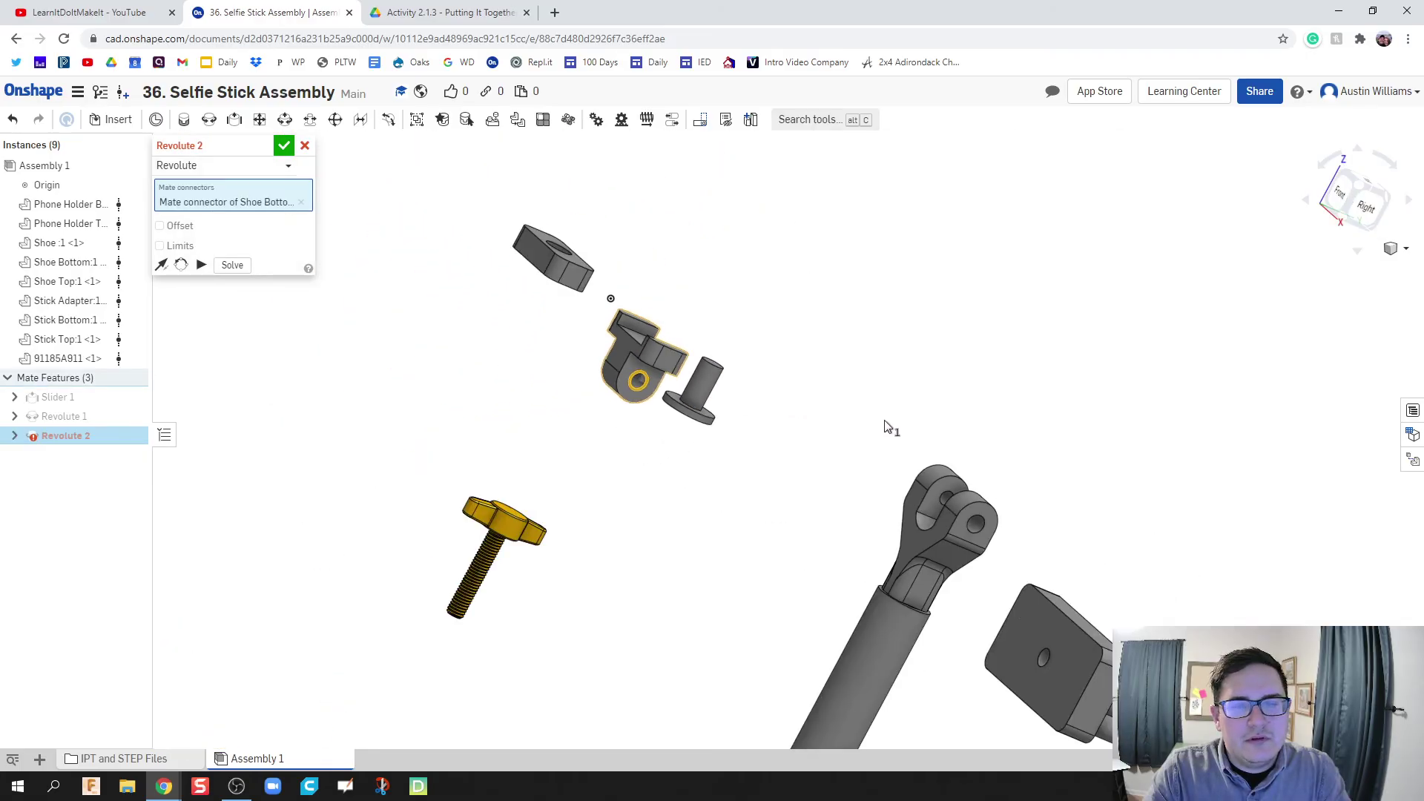
right_drag(883, 427, 816, 390)
scroll(725, 356, up, 3)
scroll(816, 394, down, 2)
scroll(794, 436, up, 8)
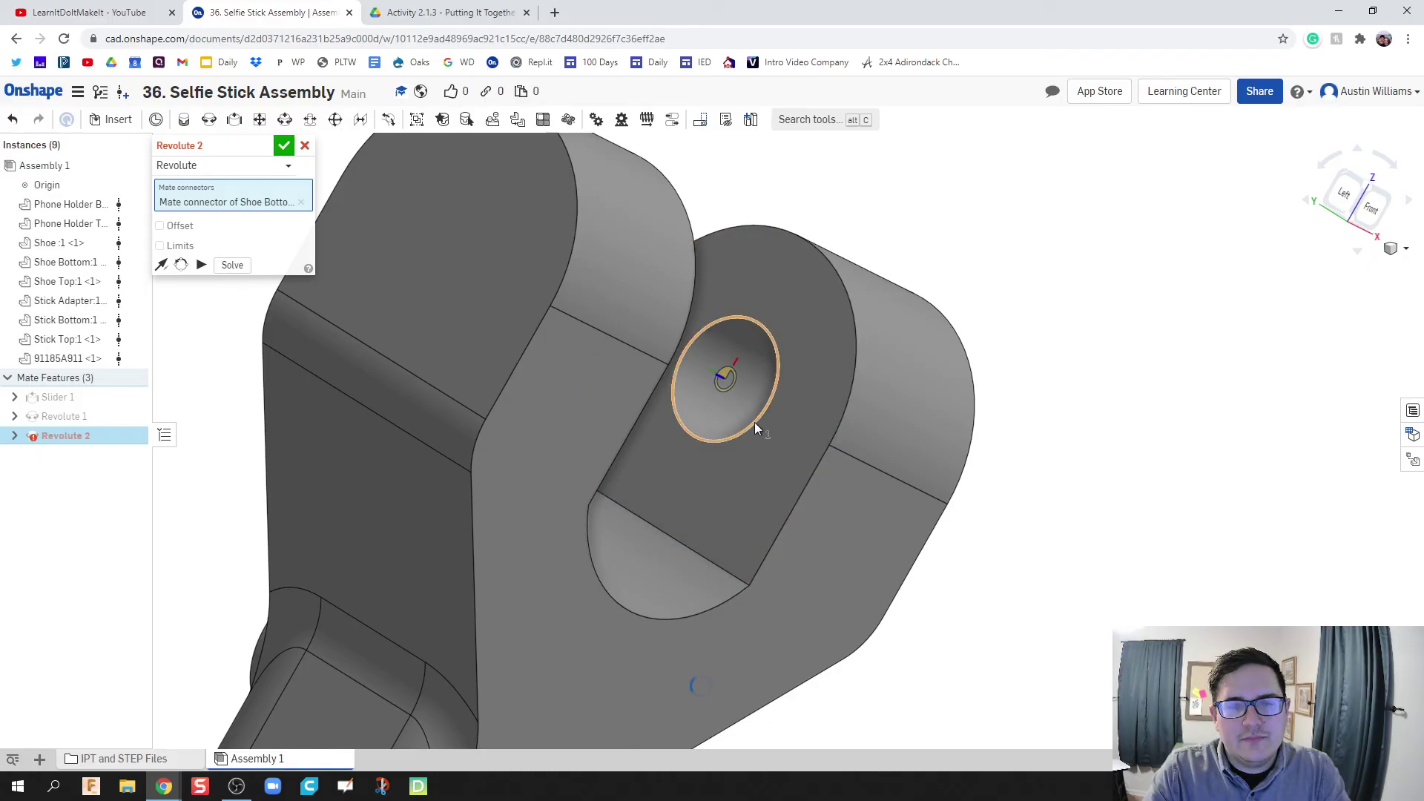
click(754, 423)
right_drag(736, 447, 699, 400)
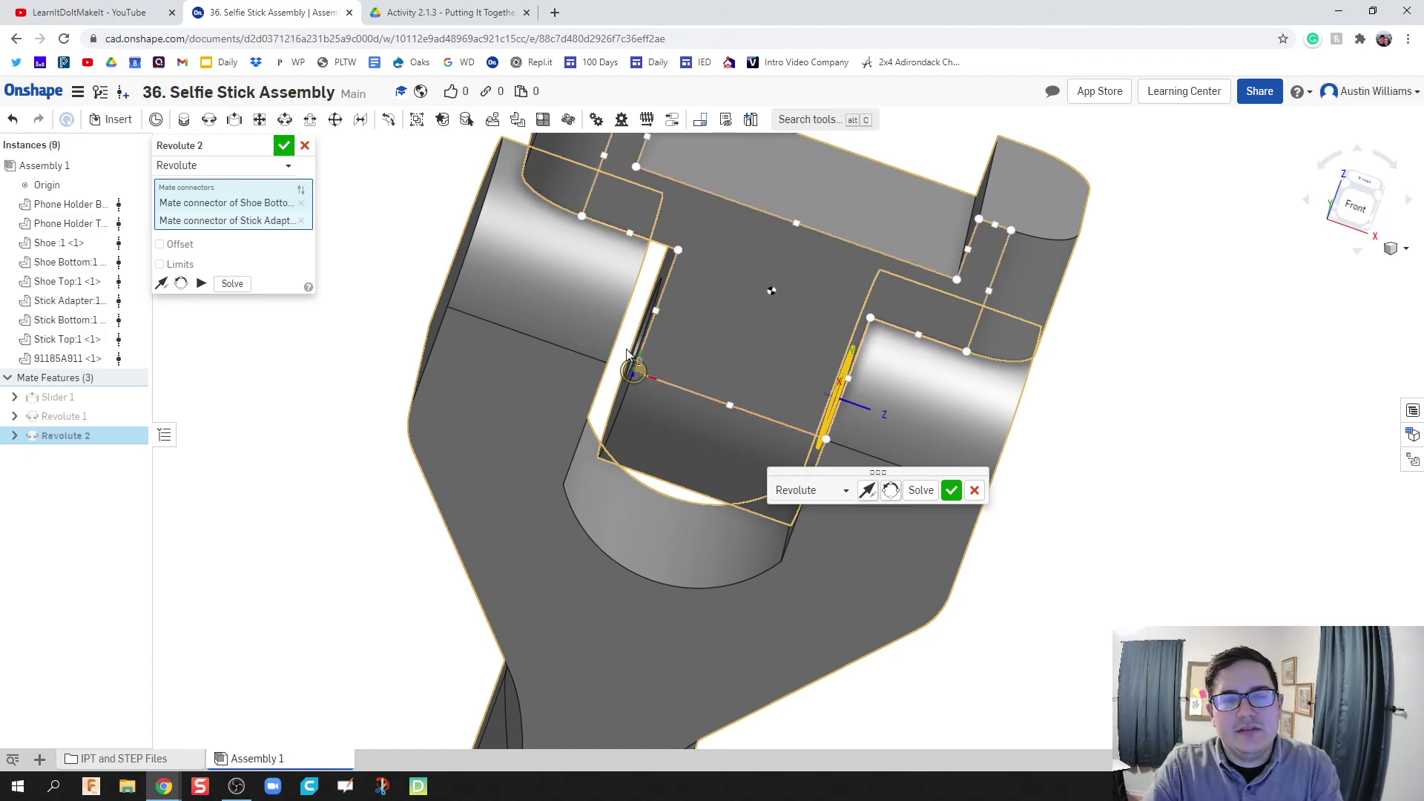
Turn on the Revolute 2 offset and set it to -0.025 in along Z.
click(160, 245)
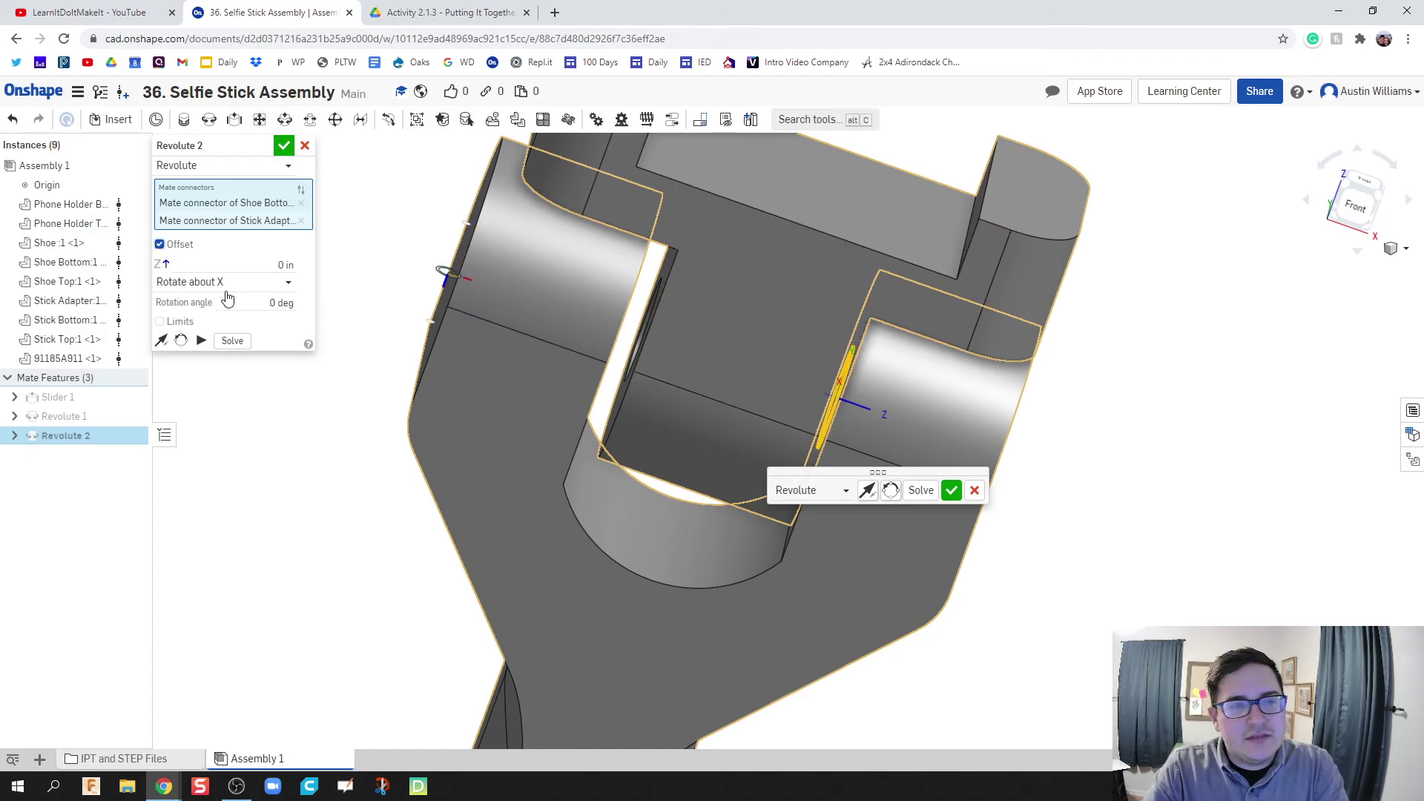
click(241, 270)
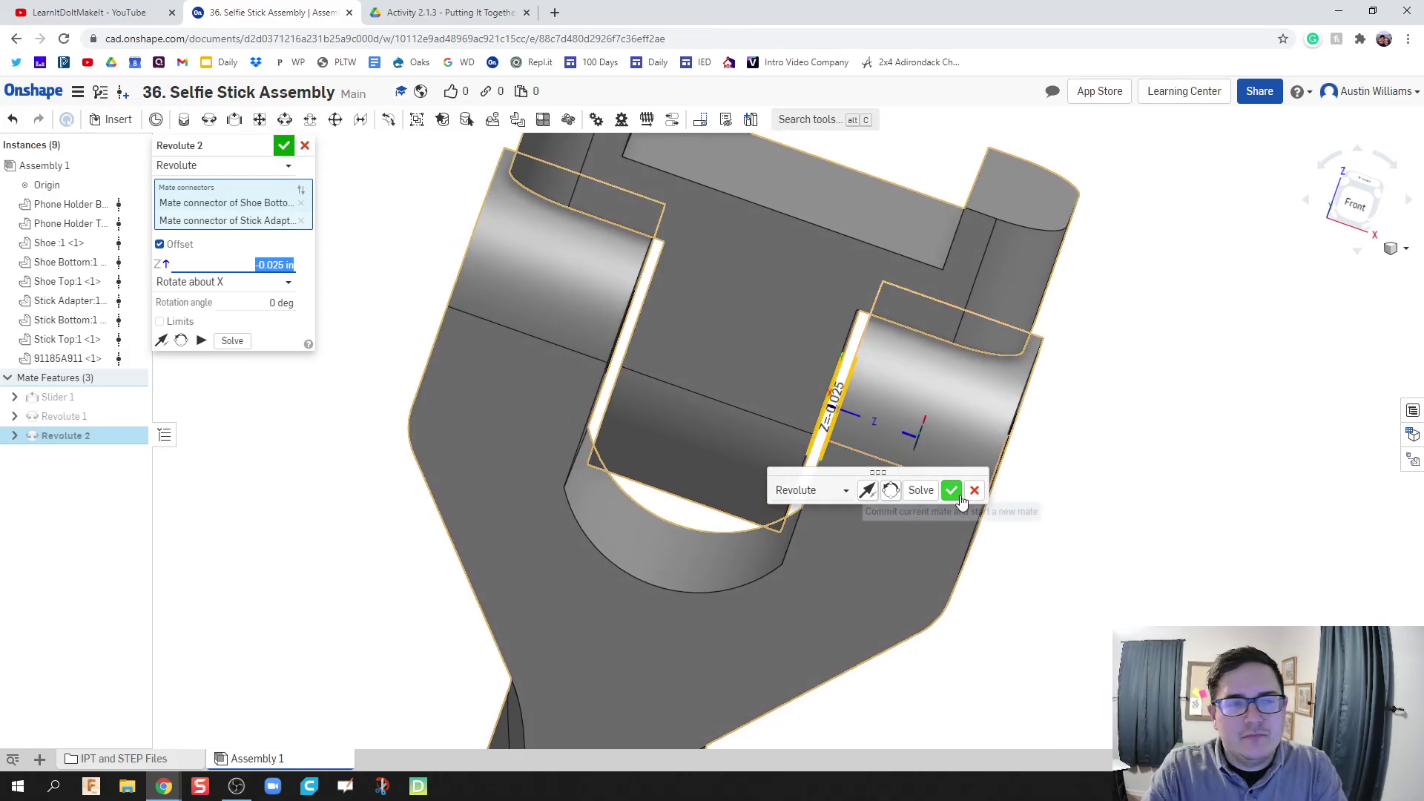
click(201, 341)
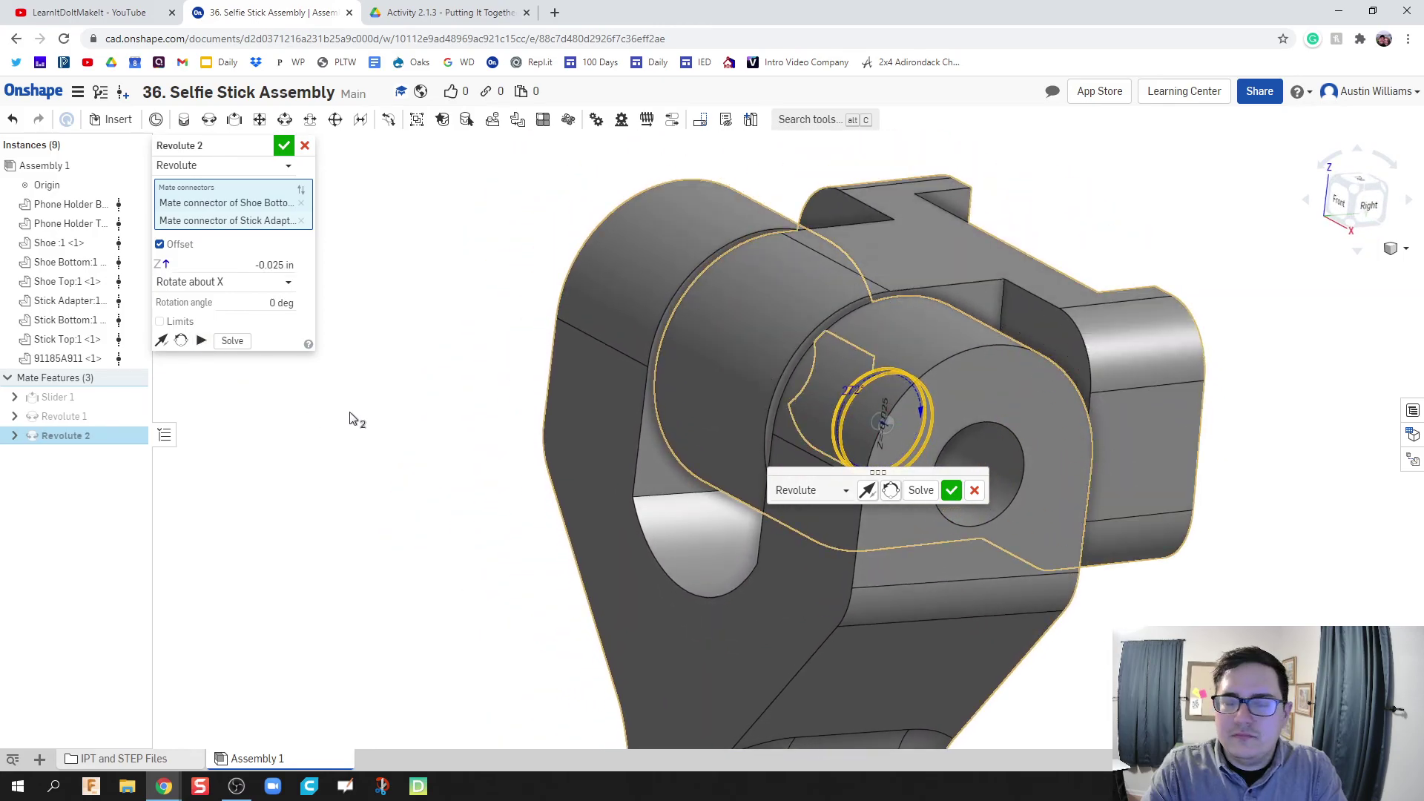
scroll(549, 434, down, 5)
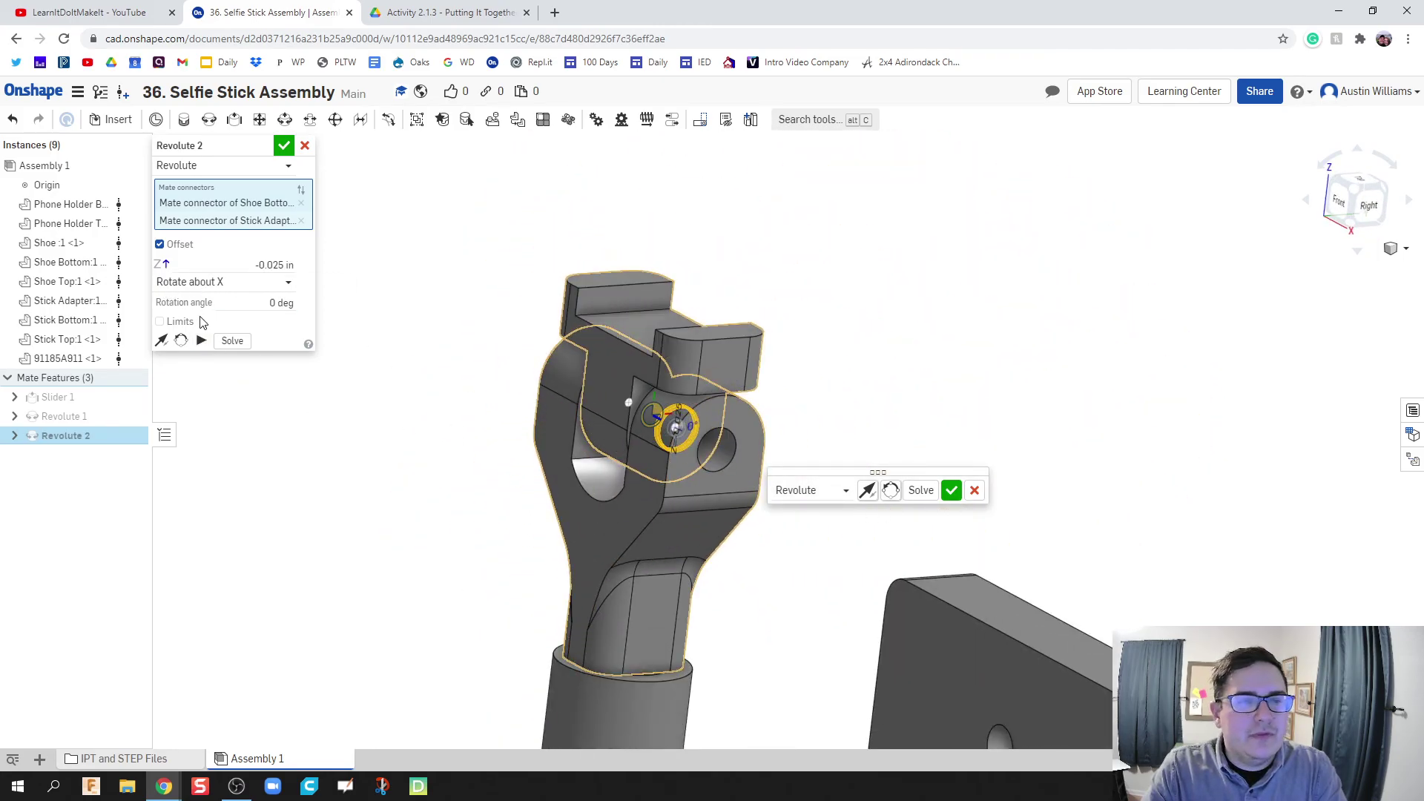
Limit Revolute 2 rotation to -90 deg and 90 deg, preview the swing, and confirm.
click(159, 322)
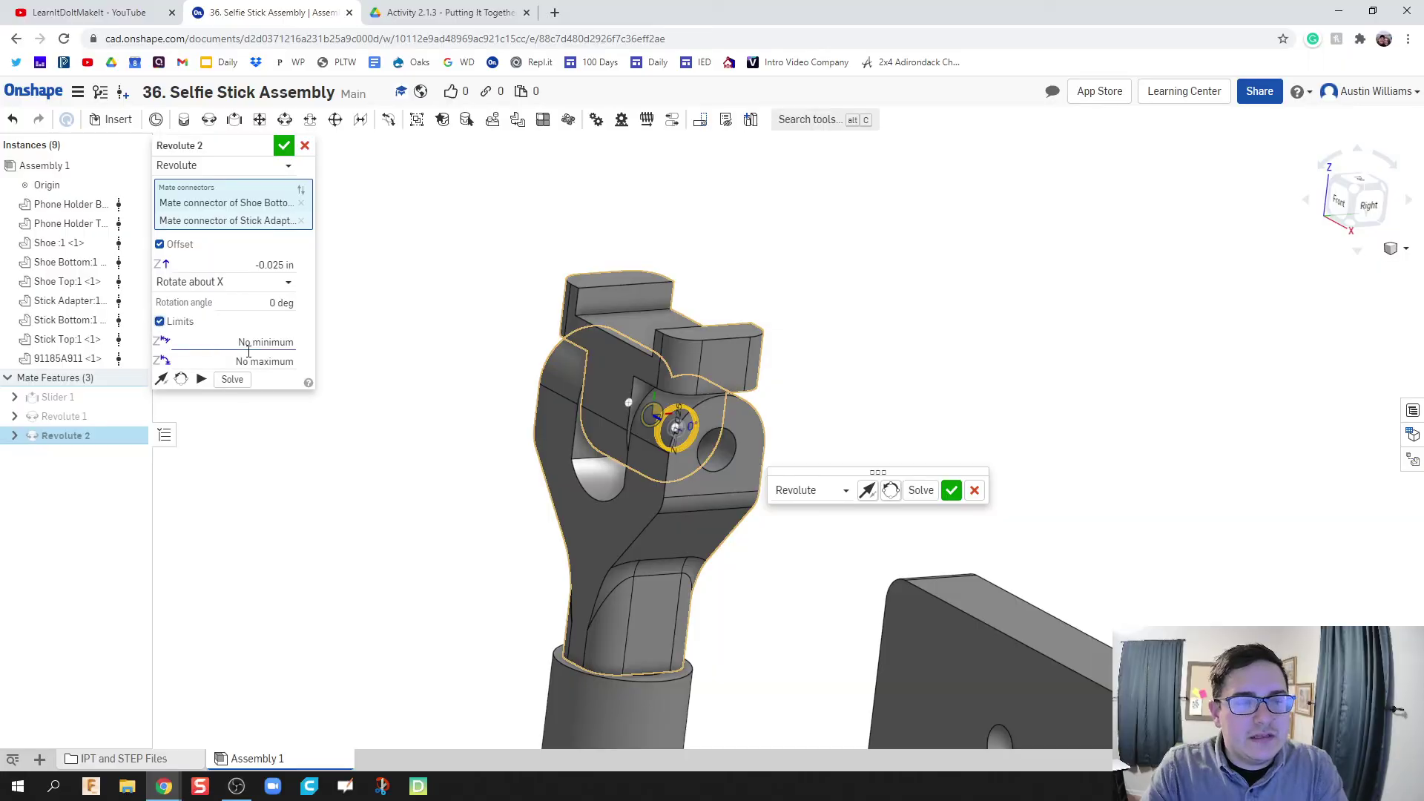
click(201, 380)
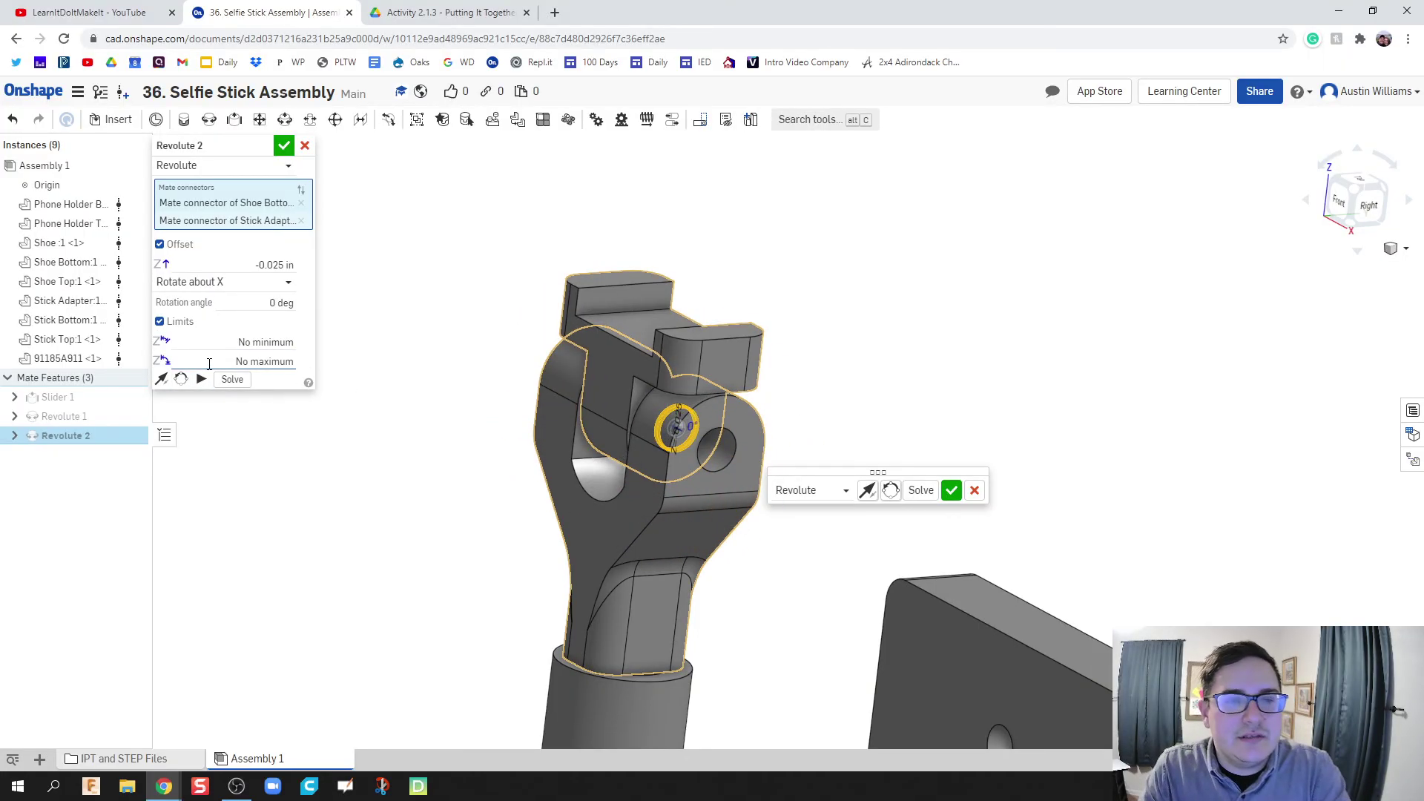
click(244, 341)
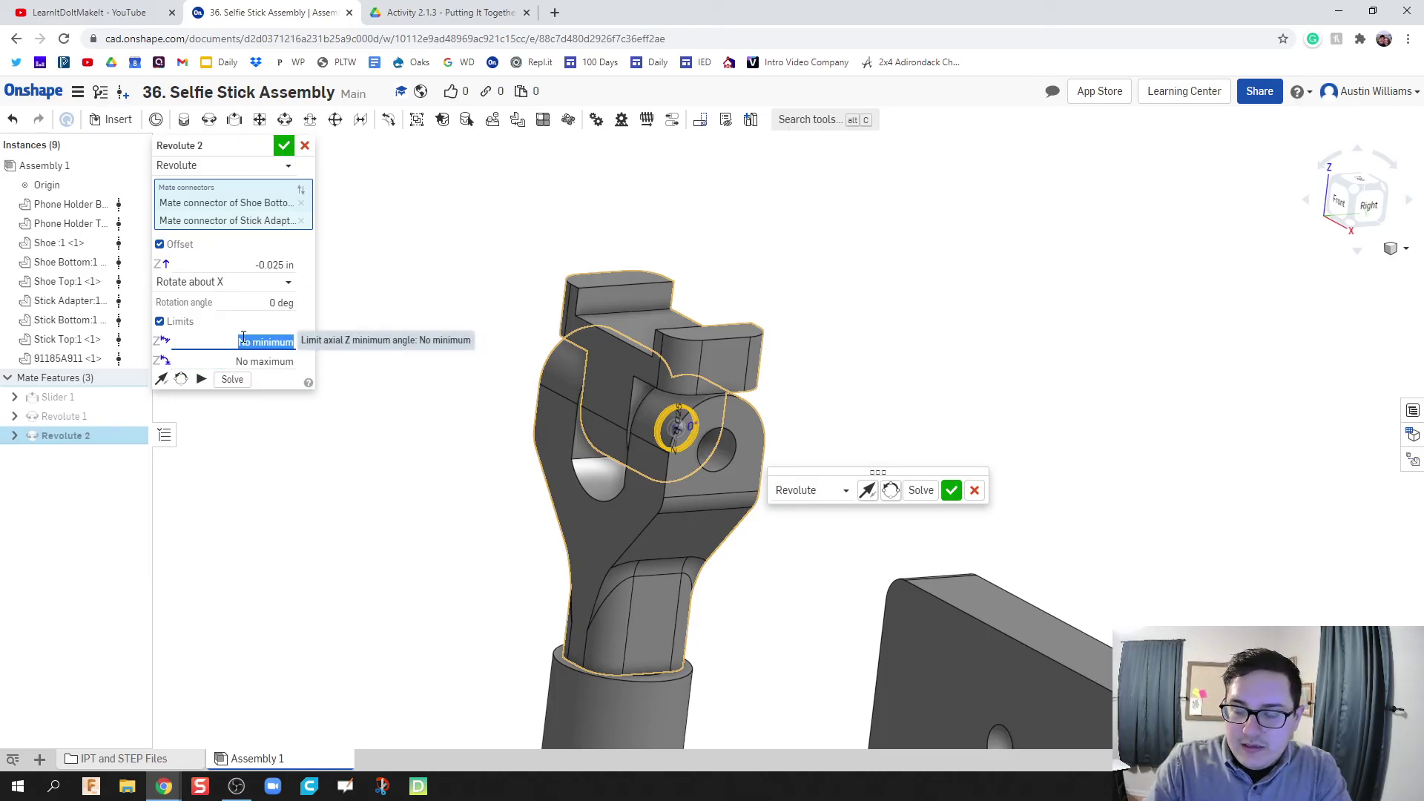
key(BackSpace)
text(-90)
key(Tab)
text(90)
click(203, 380)
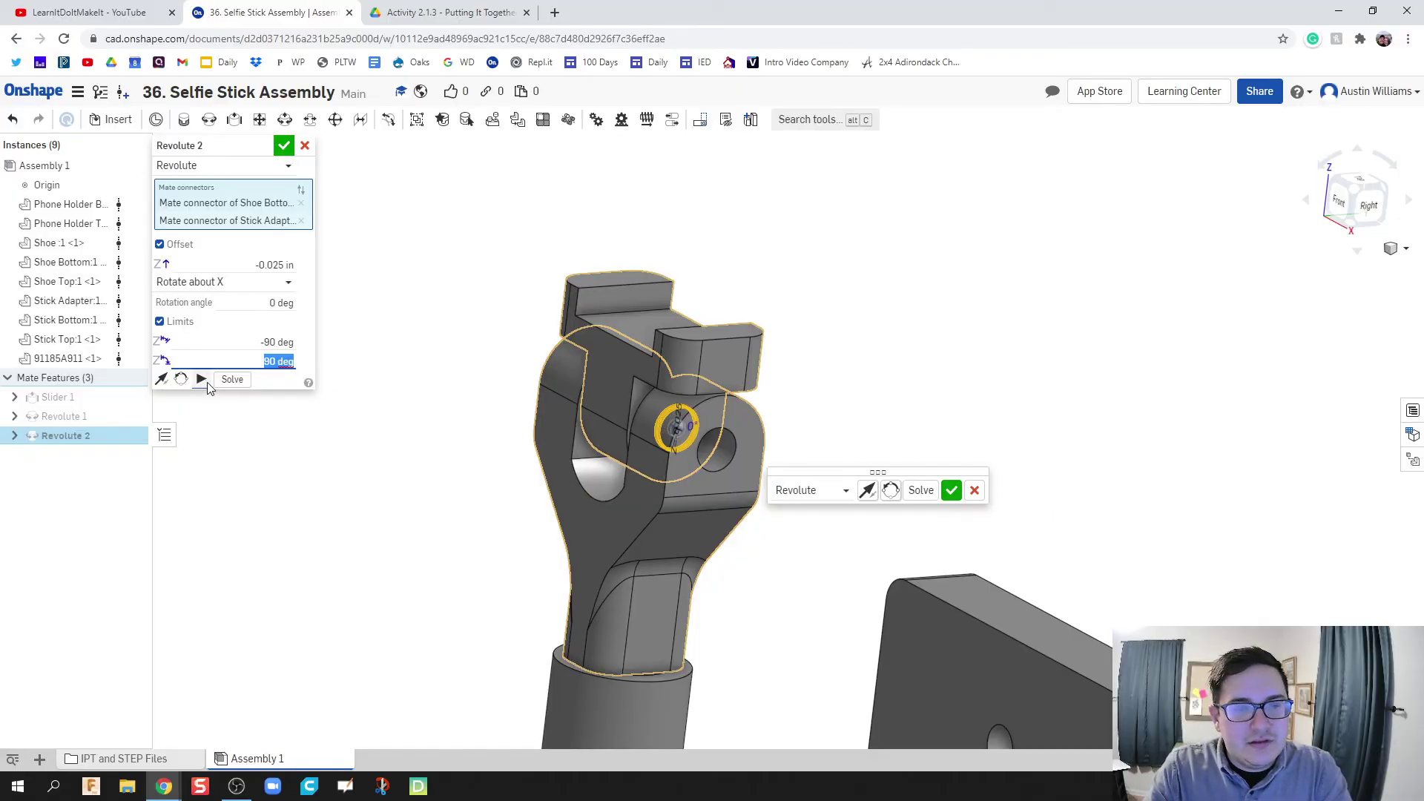
click(285, 145)
Drag the Shoe Top block beside the stick's forked top and select it.
scroll(372, 381, down, 3)
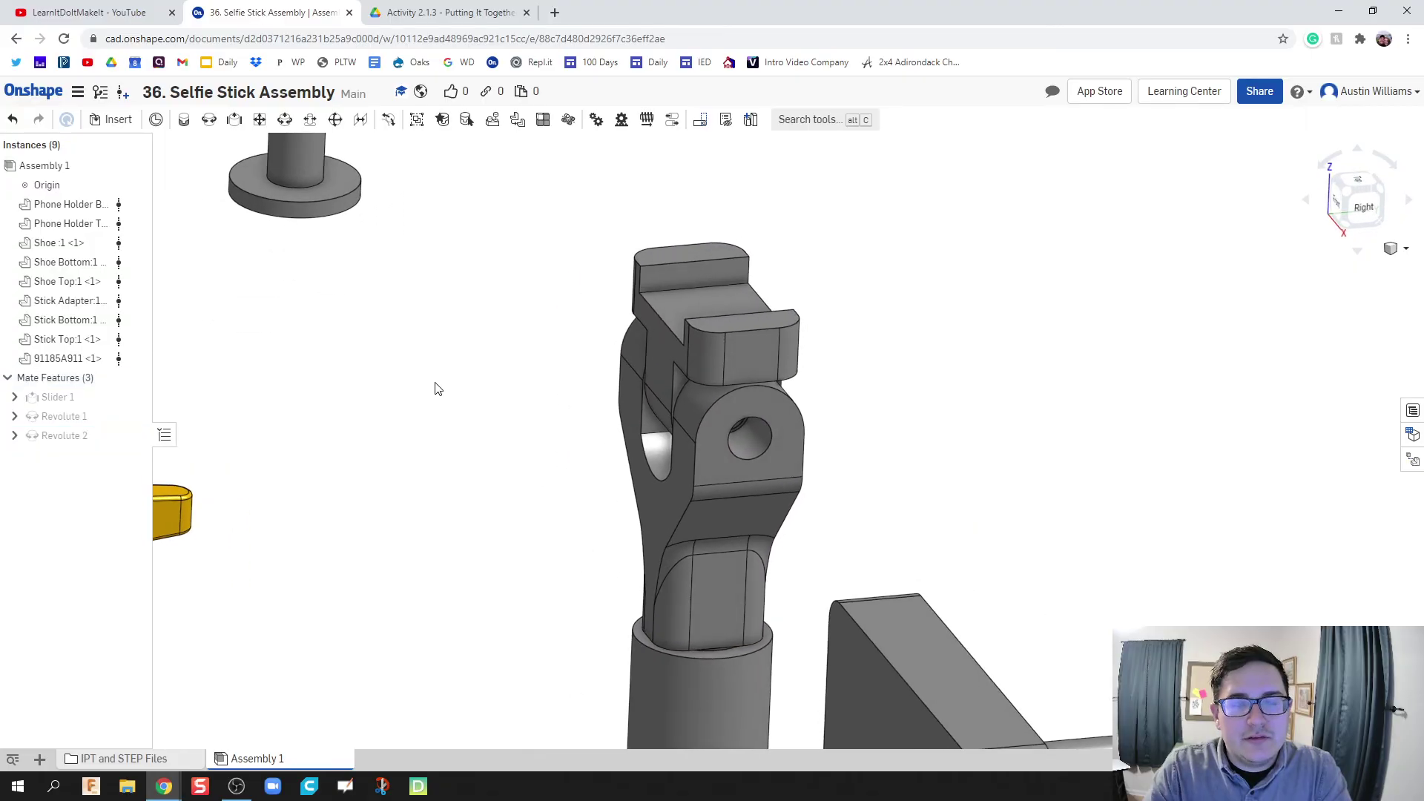
scroll(458, 388, down, 3)
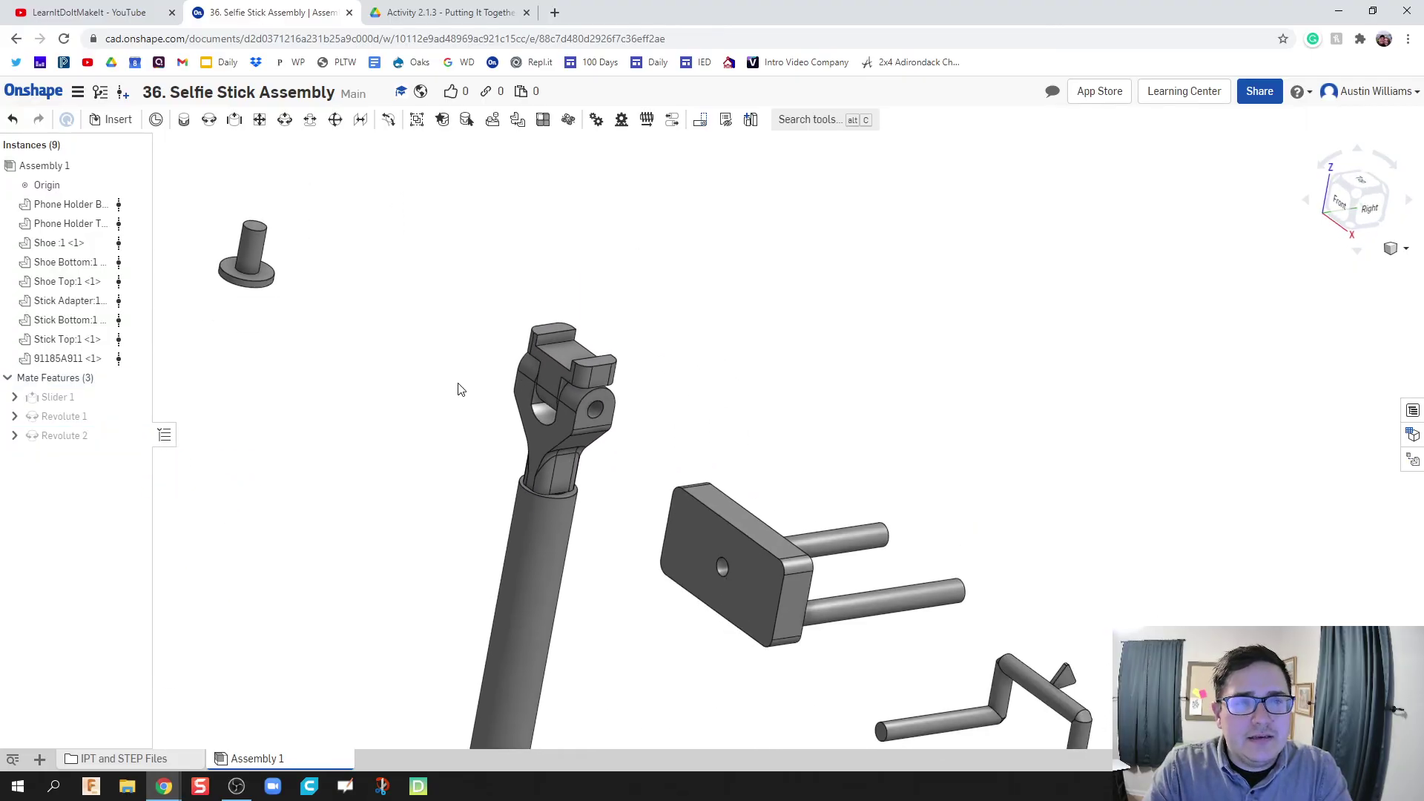
scroll(453, 355, down, 2)
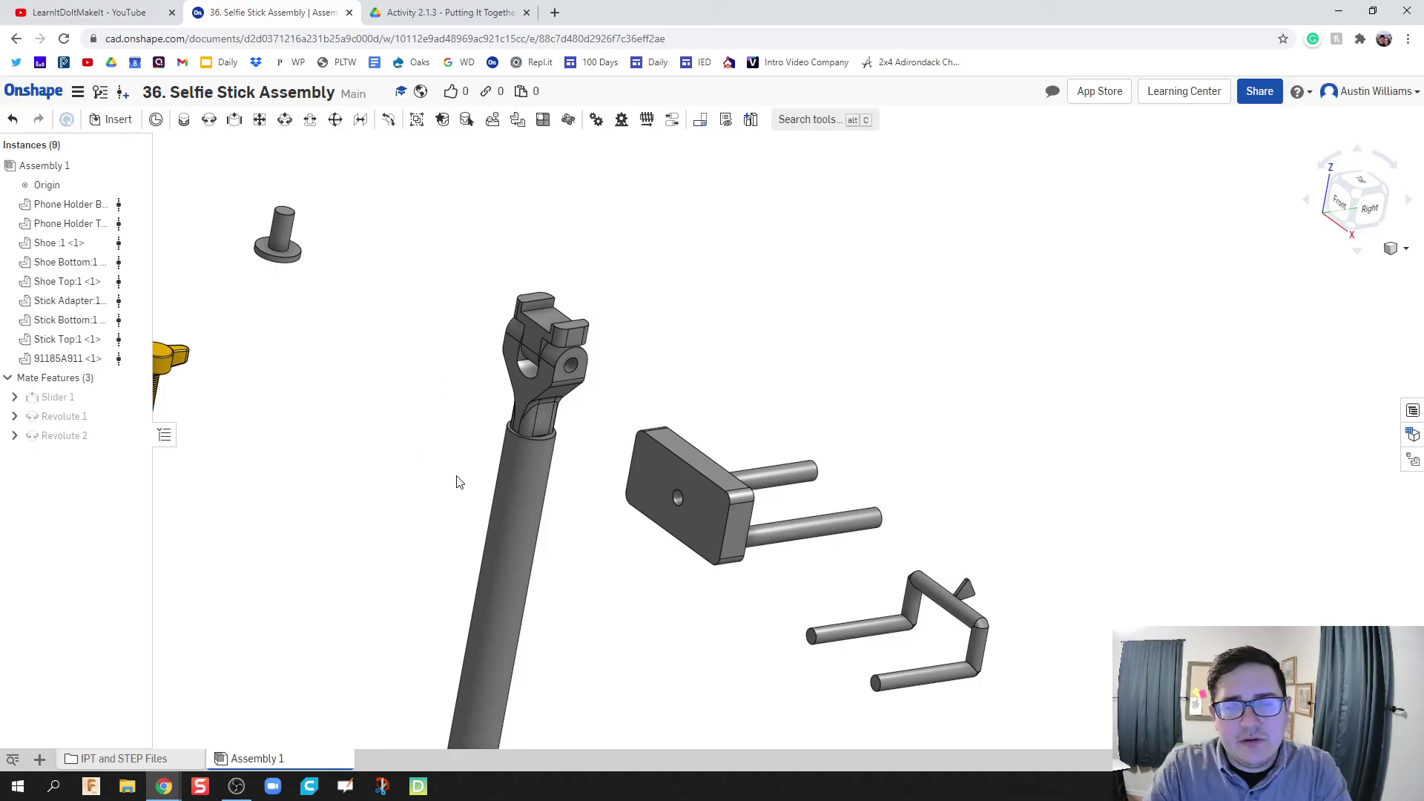
scroll(424, 455, down, 4)
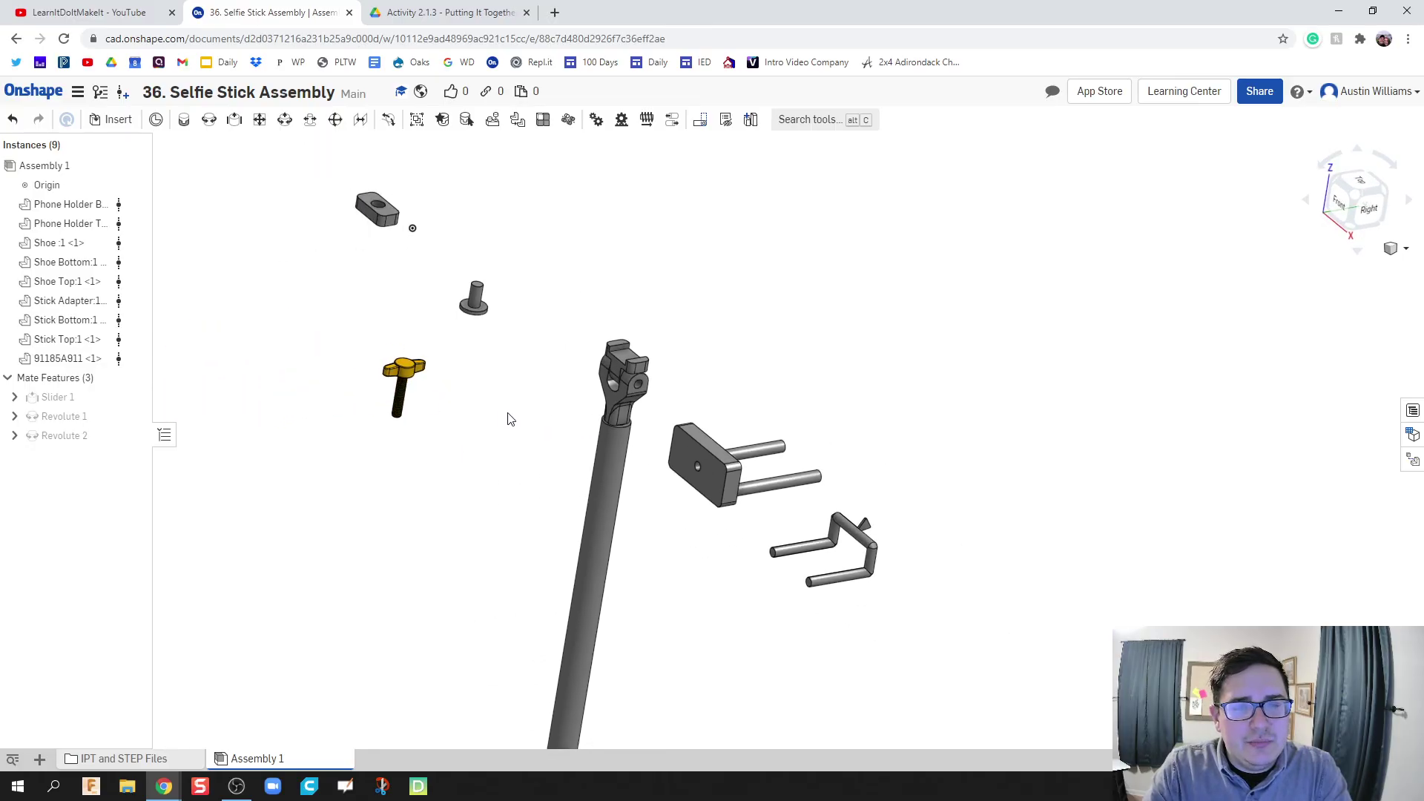
drag(602, 268, 704, 348)
right_drag(728, 413, 766, 356)
click(667, 377)
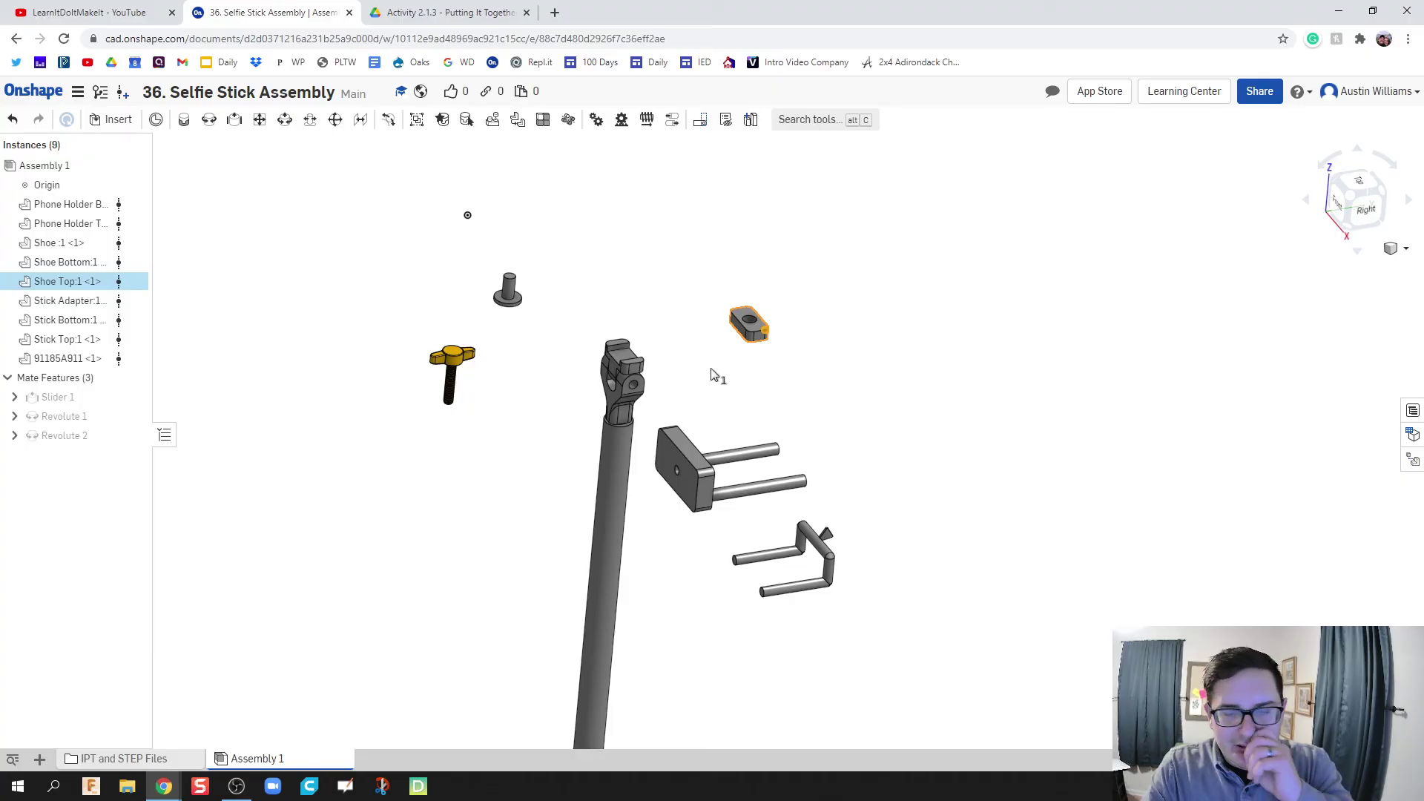
scroll(724, 415, up, 5)
scroll(694, 412, up, 3)
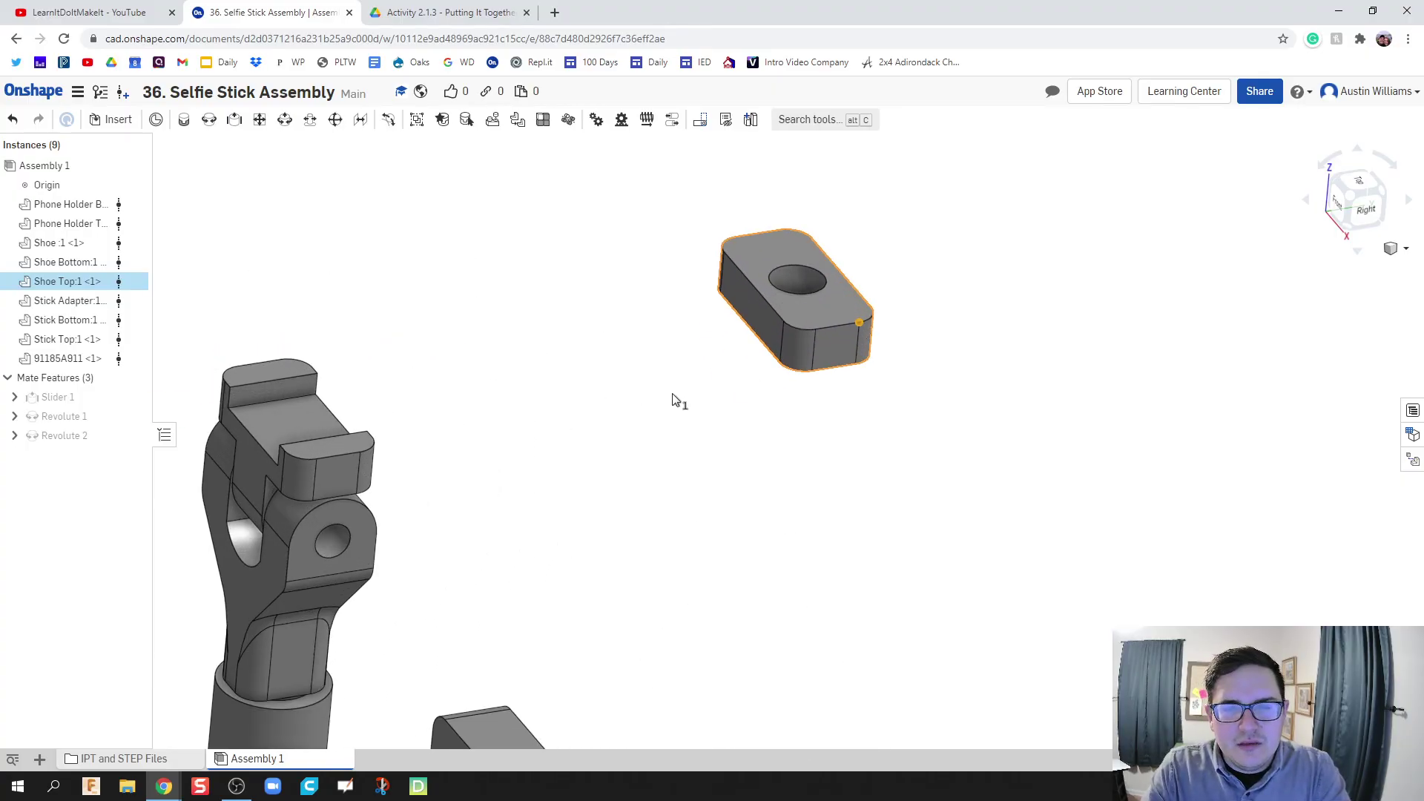
scroll(666, 404, down, 5)
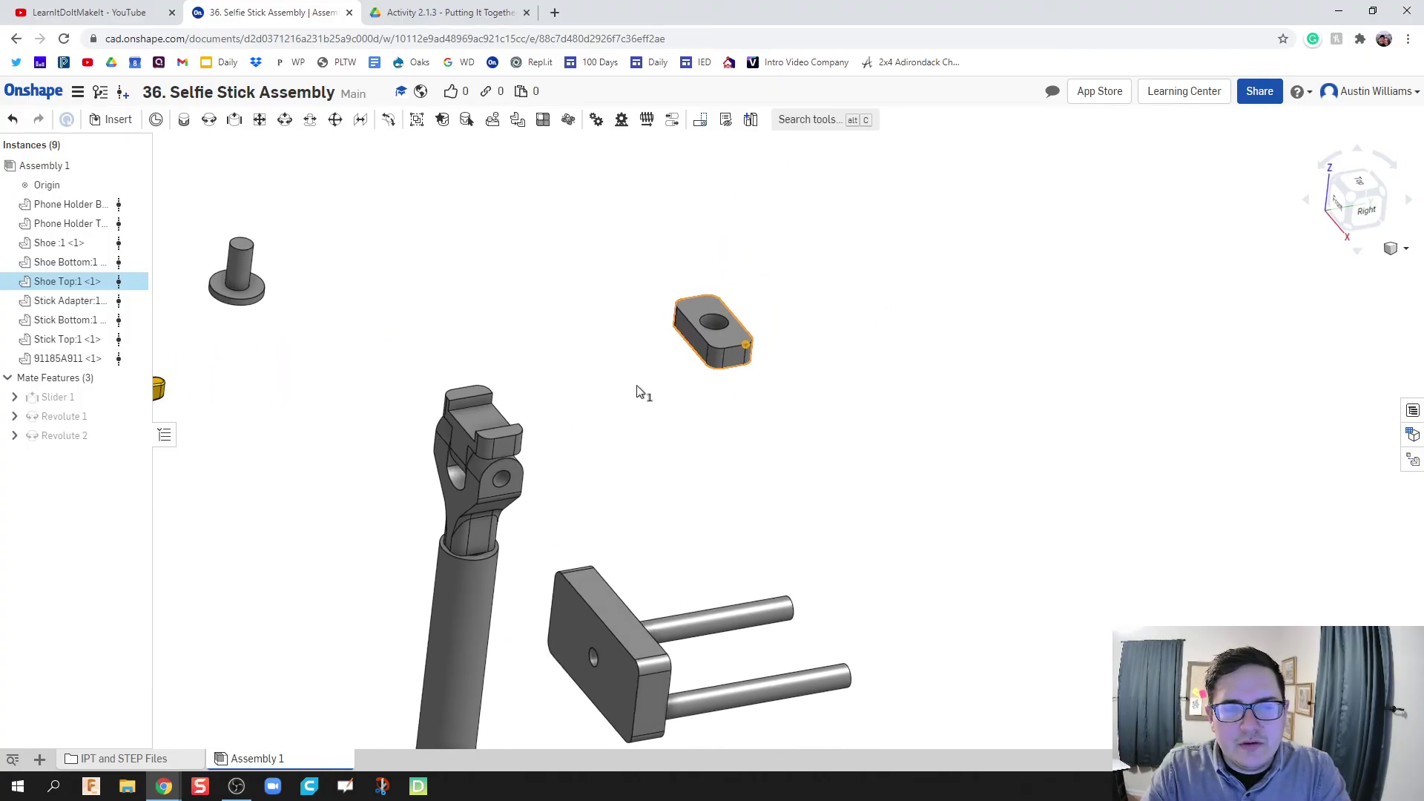
Start a Fastened mate with the Shoe Top hole as first connector, then clear that pick.
click(186, 122)
right_drag(540, 368, 718, 447)
middle_drag(718, 447, 752, 256)
scroll(678, 371, up, 10)
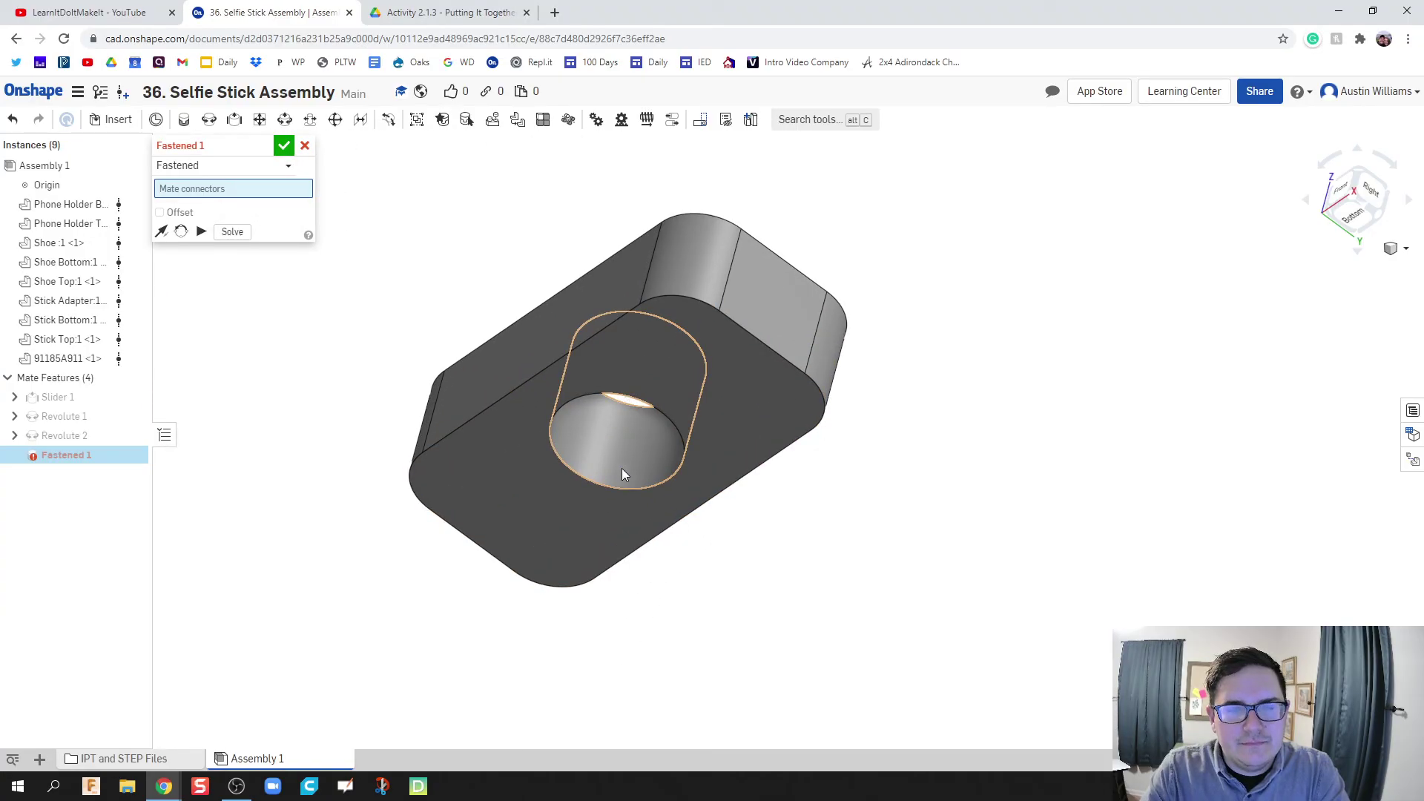
click(619, 449)
scroll(672, 370, down, 8)
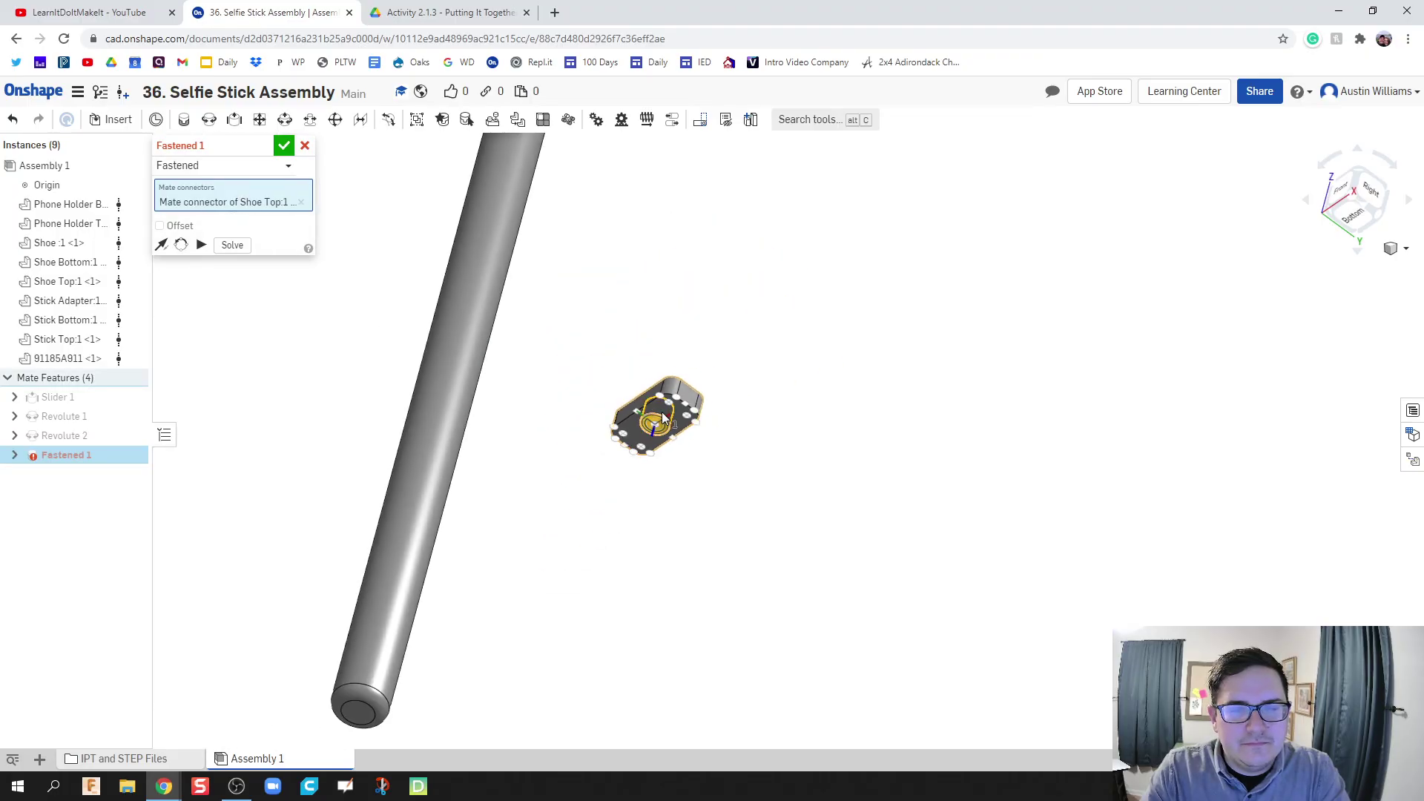
scroll(675, 349, up, 10)
scroll(701, 404, down, 10)
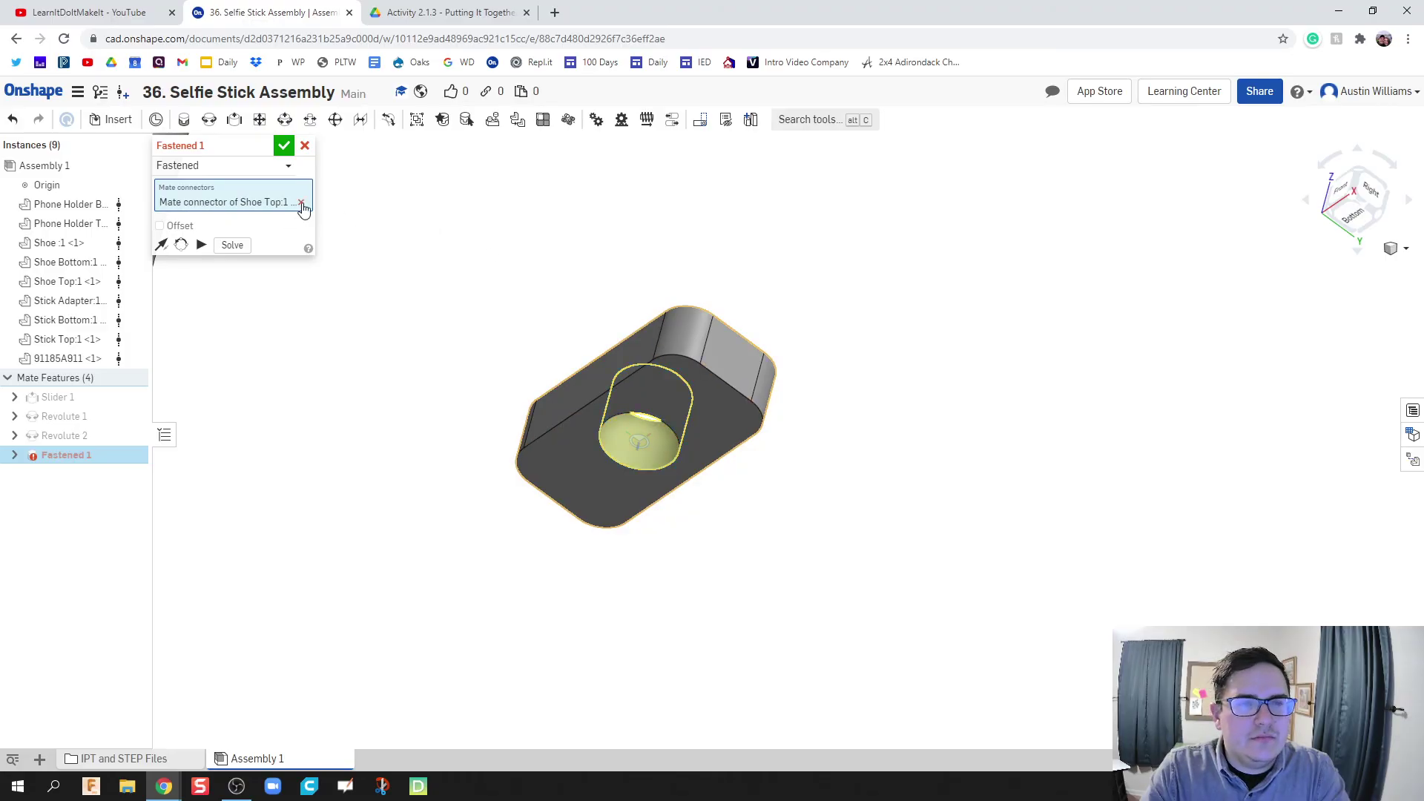
click(300, 202)
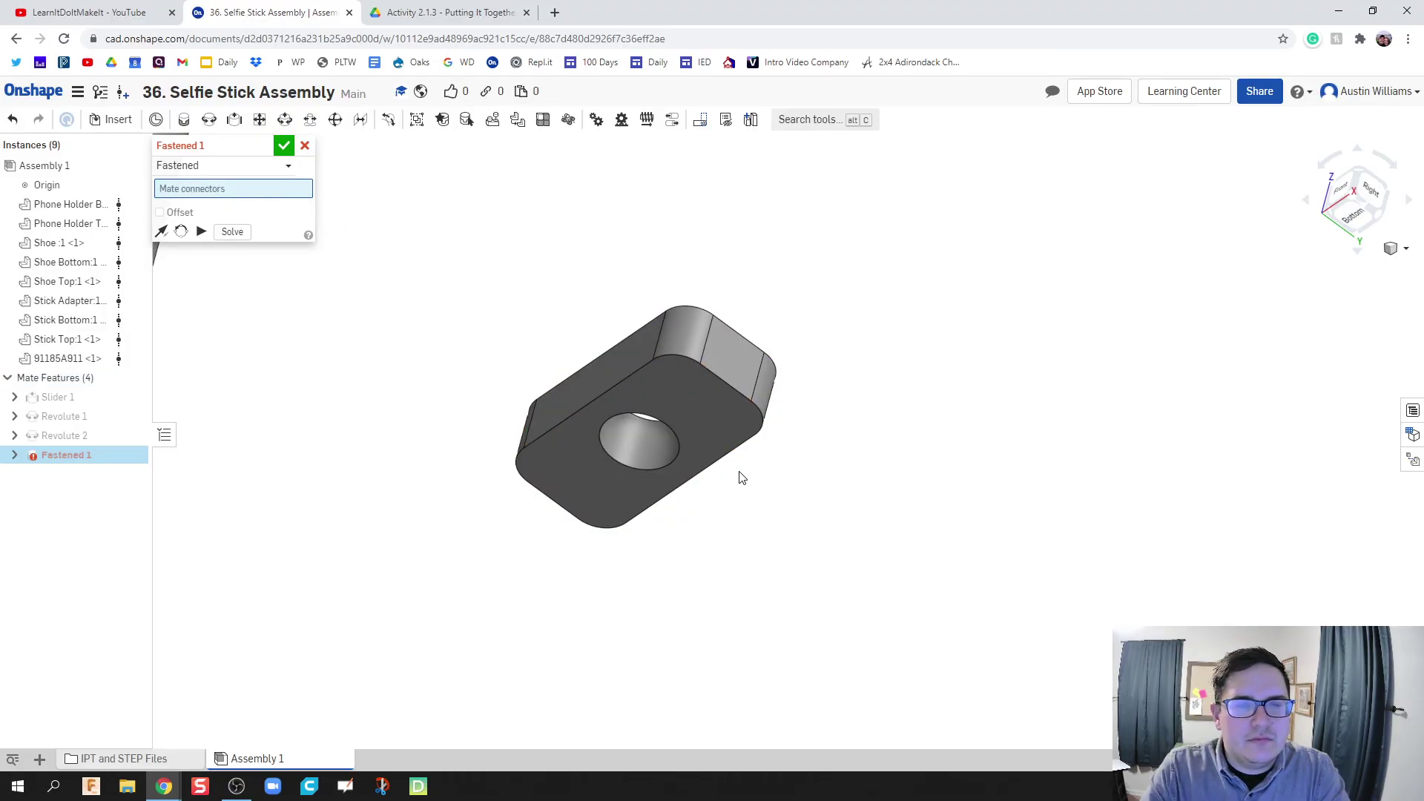
Re-pick the Shoe Top underside and the Shoe Bottom connector, inspect the result, then cancel the mate.
click(697, 416)
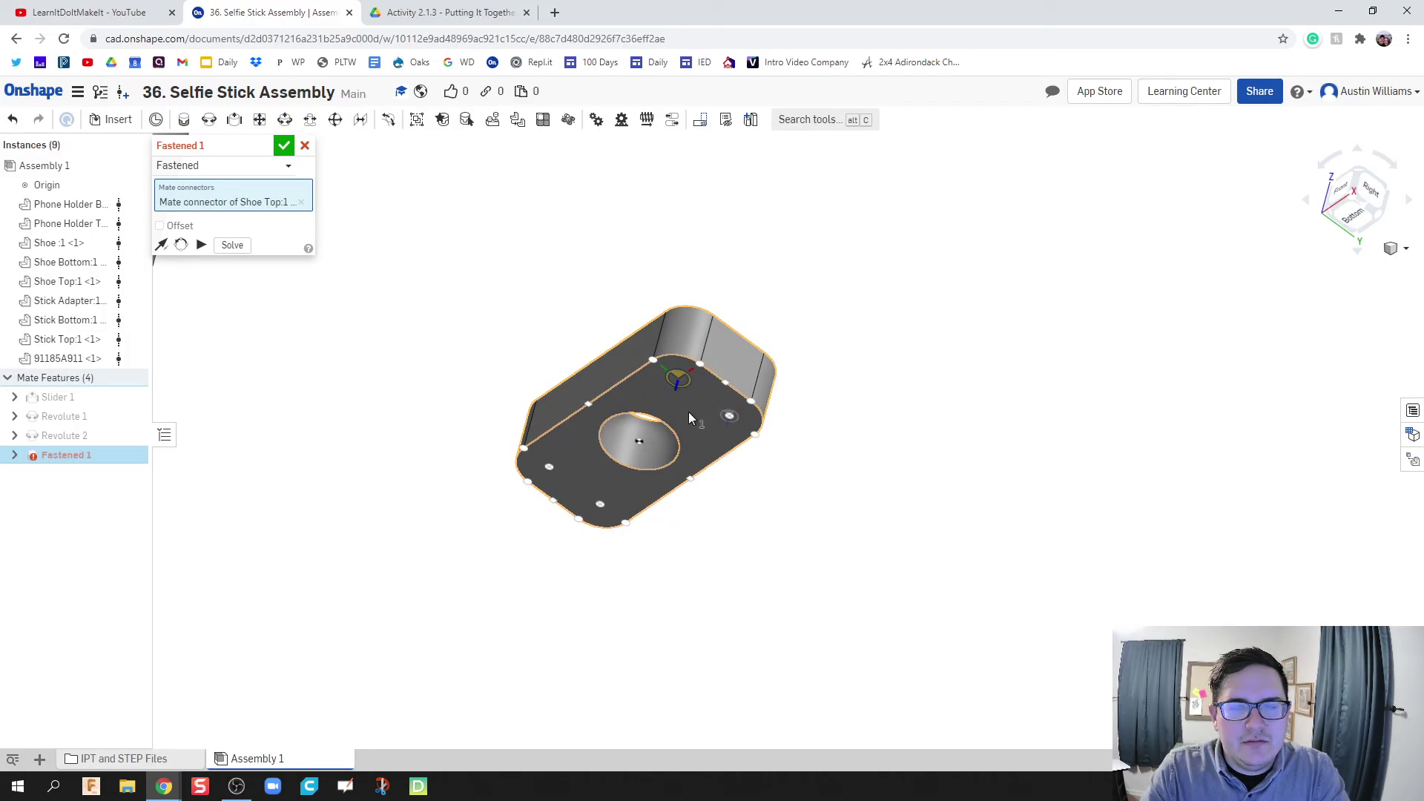
scroll(634, 396, down, 3)
key(shift+7)
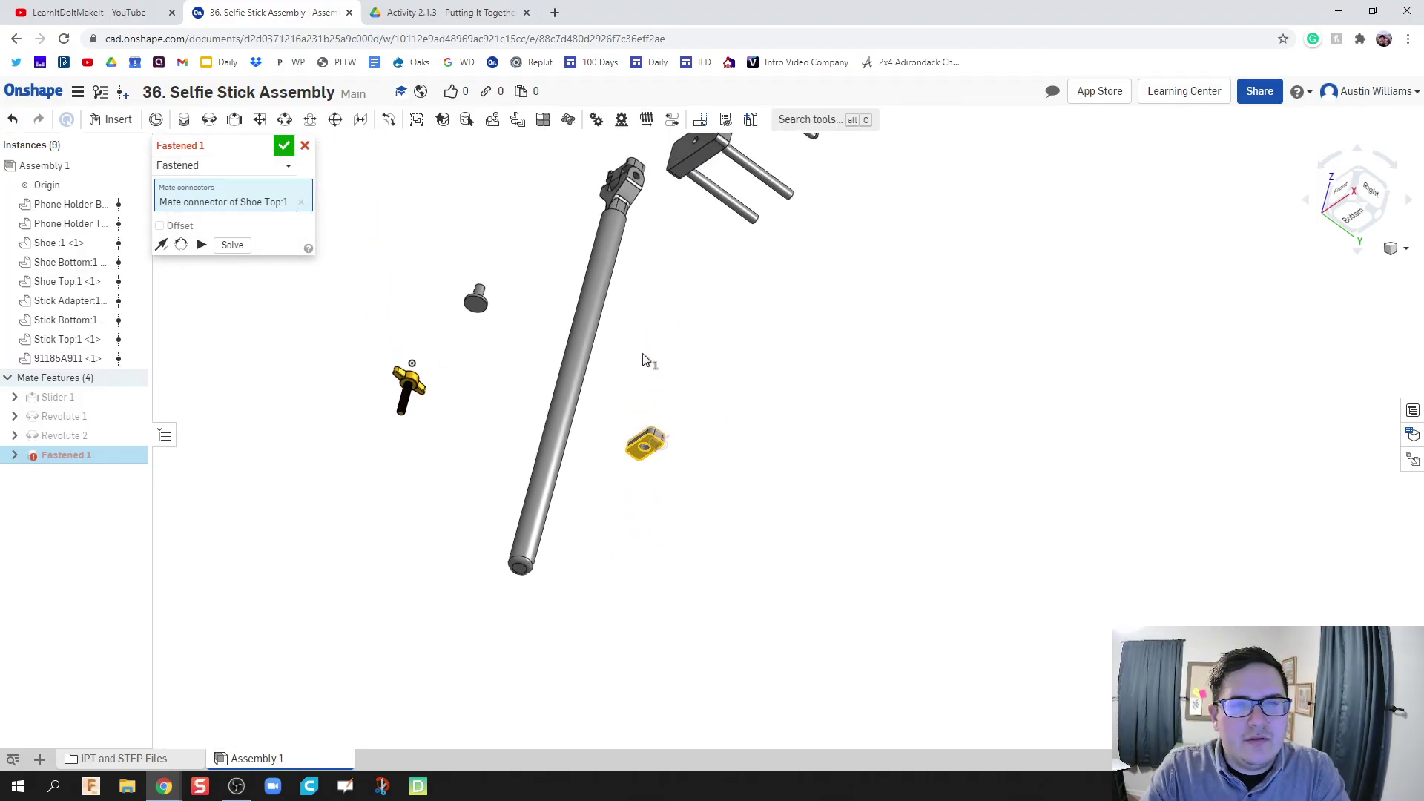
right_drag(638, 424, 639, 482)
scroll(634, 279, up, 5)
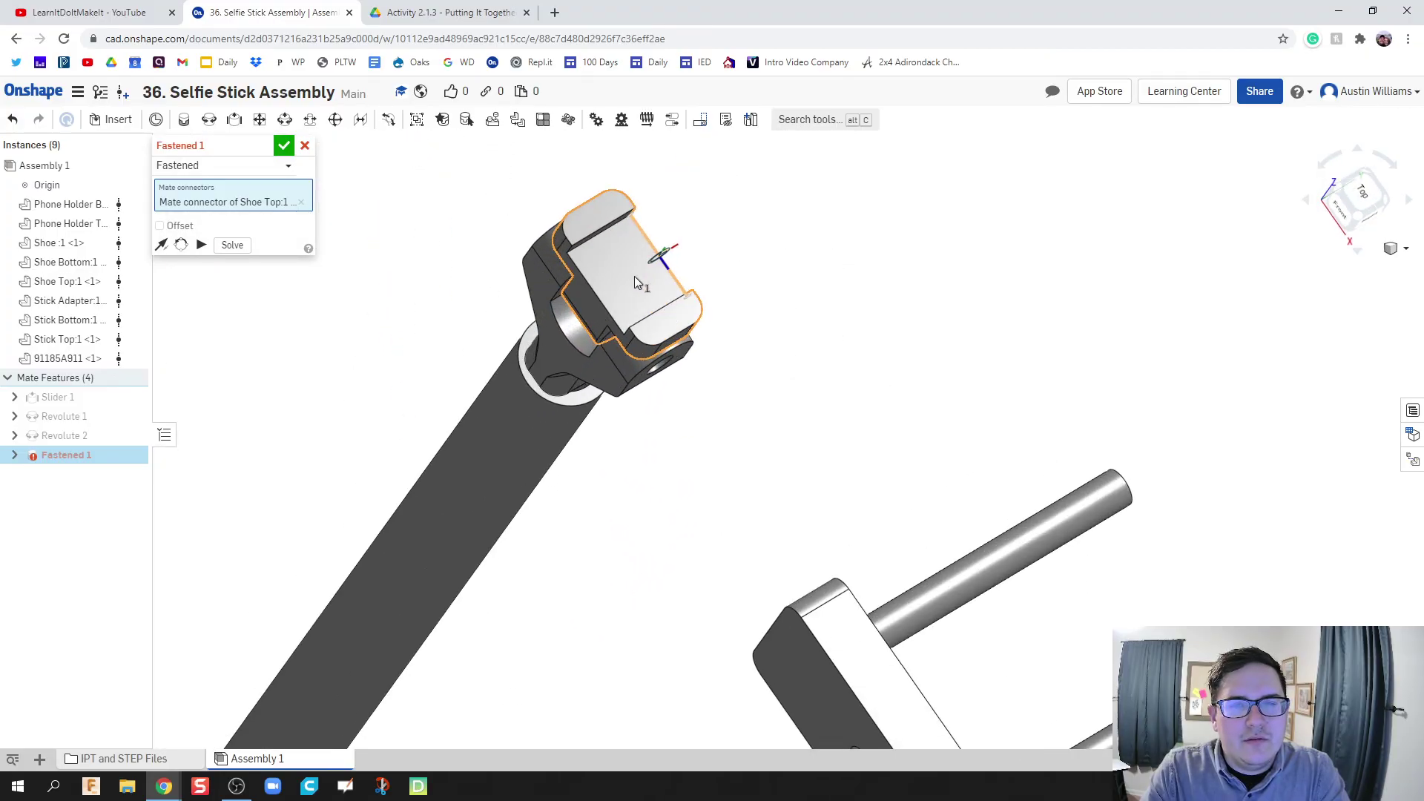
click(594, 299)
right_drag(434, 306, 327, 232)
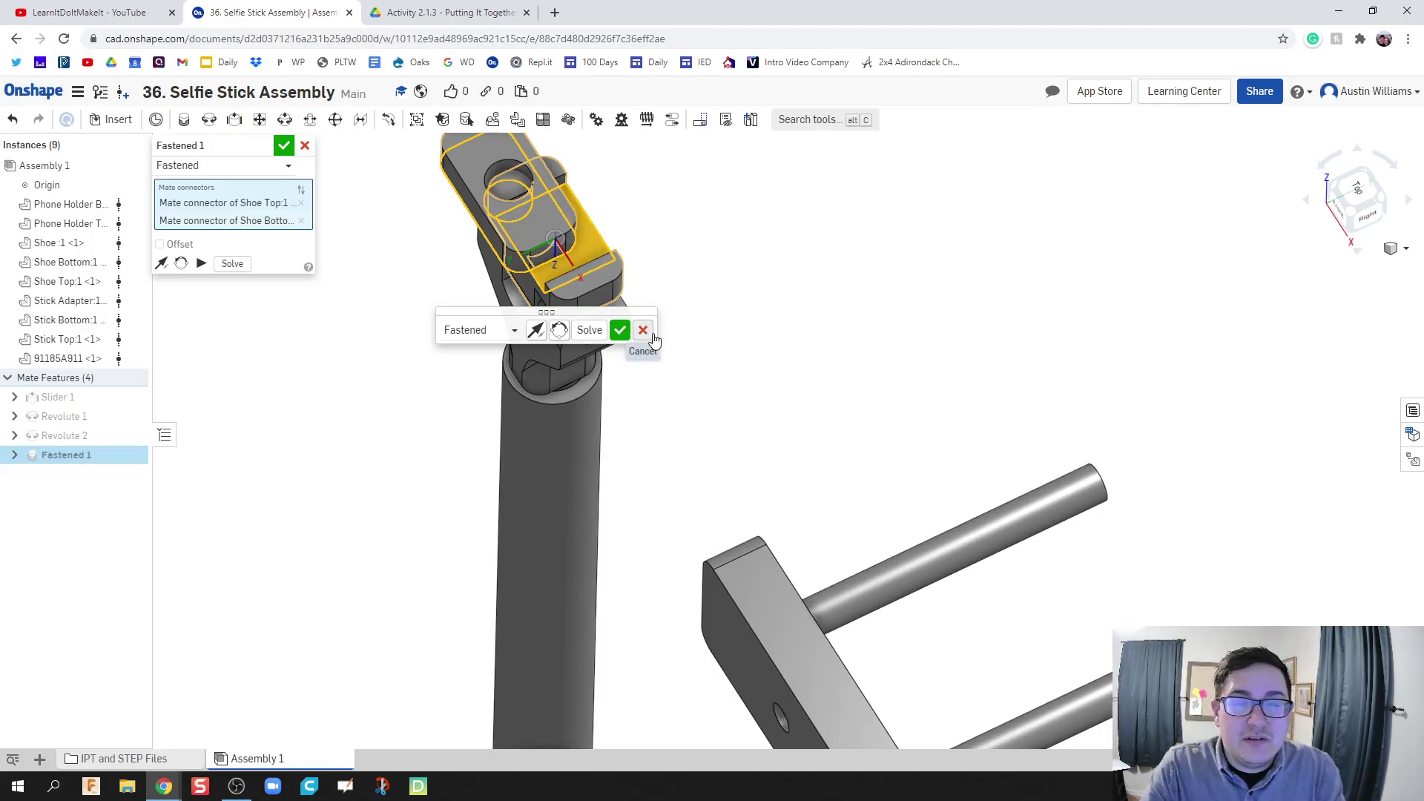
middle_drag(405, 221, 613, 280)
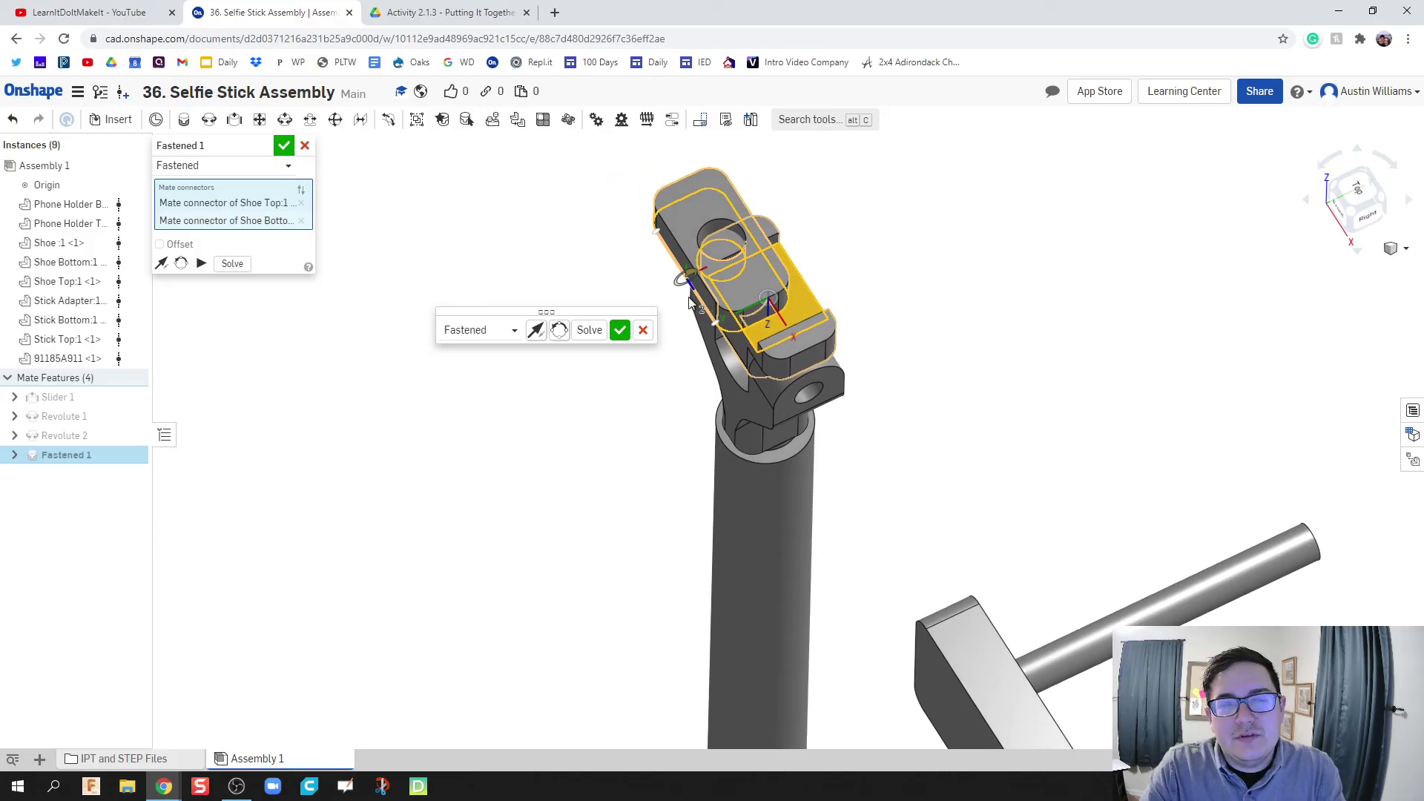
click(644, 333)
Begin Fastened 1 using the Shoe Top hole-centre connector as the first mate point.
scroll(616, 357, down, 5)
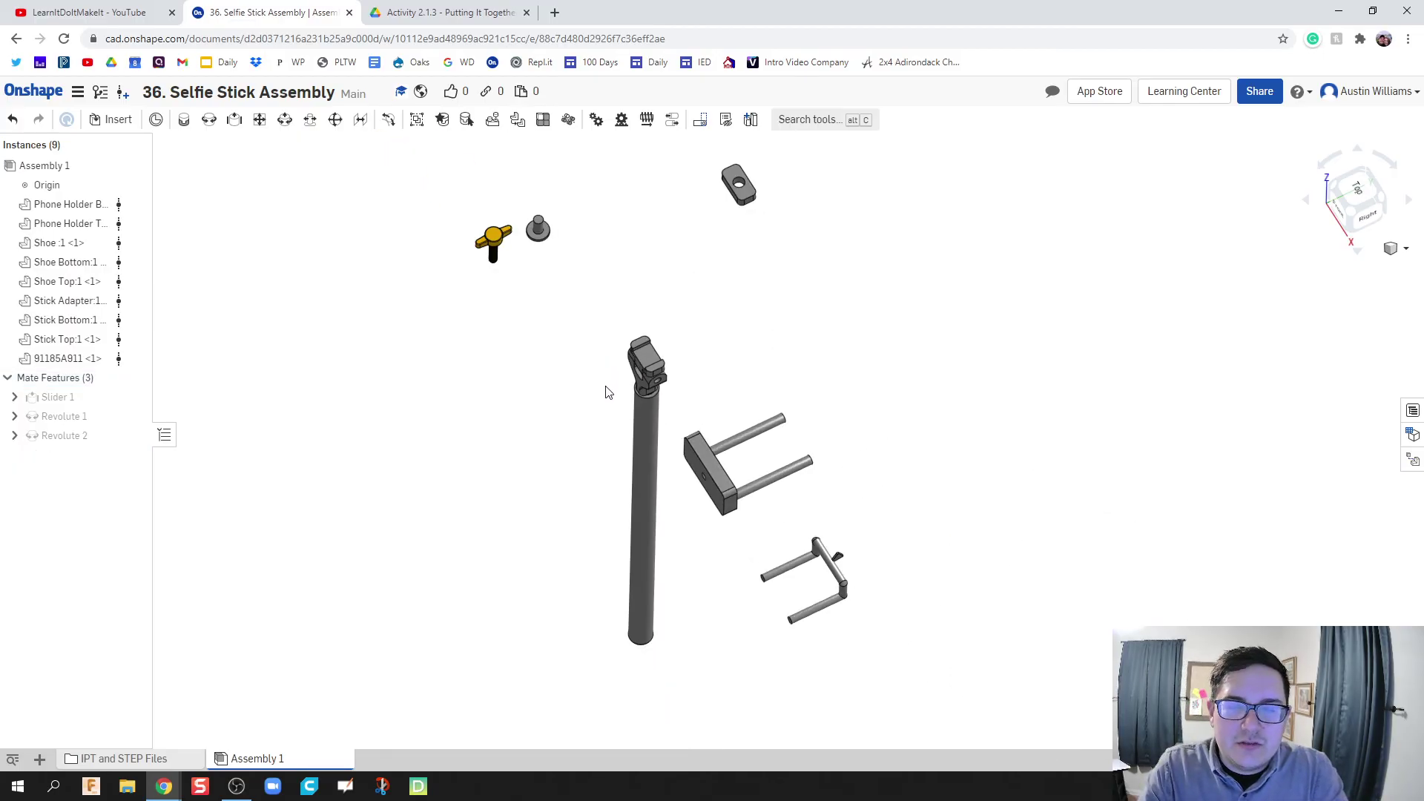
scroll(769, 229, up, 10)
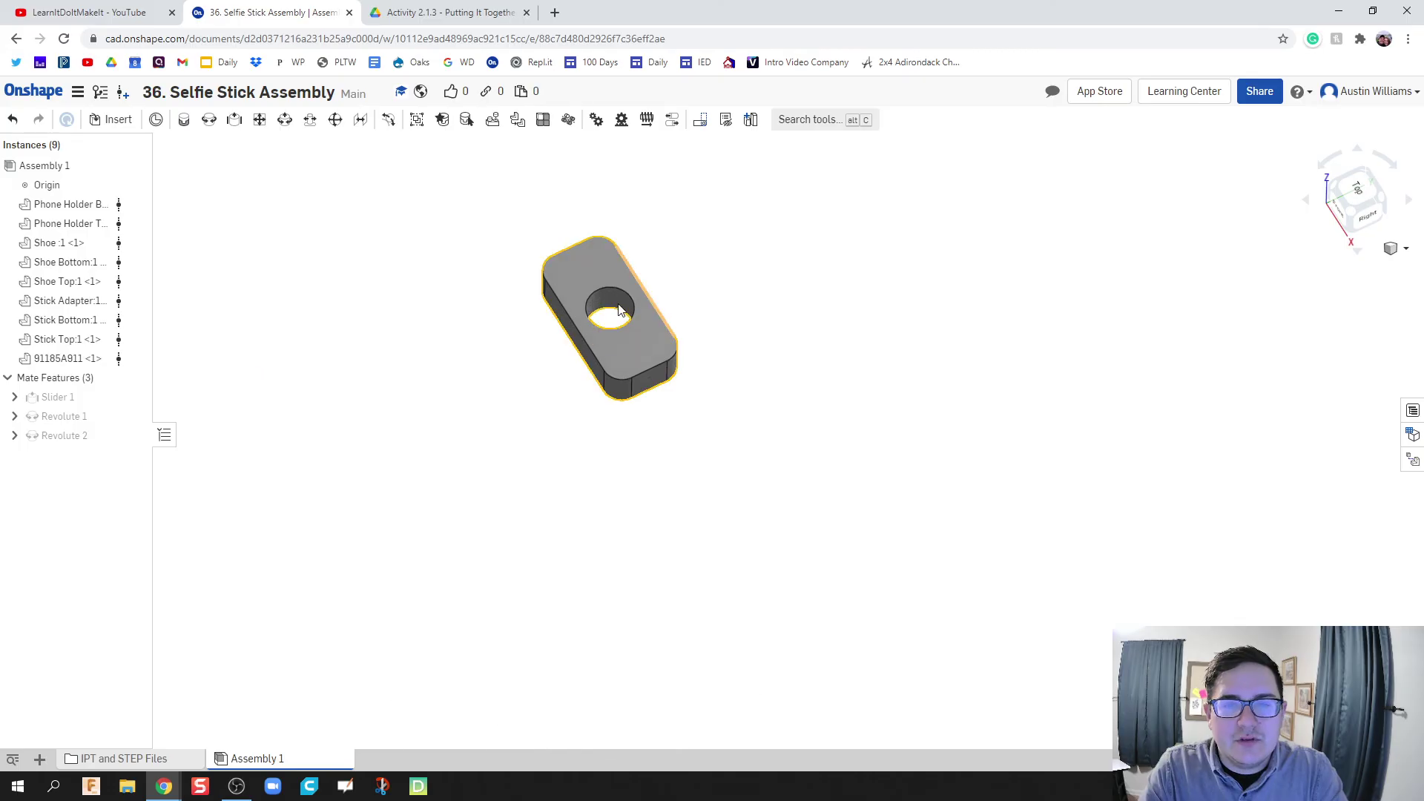
scroll(674, 349, up, 3)
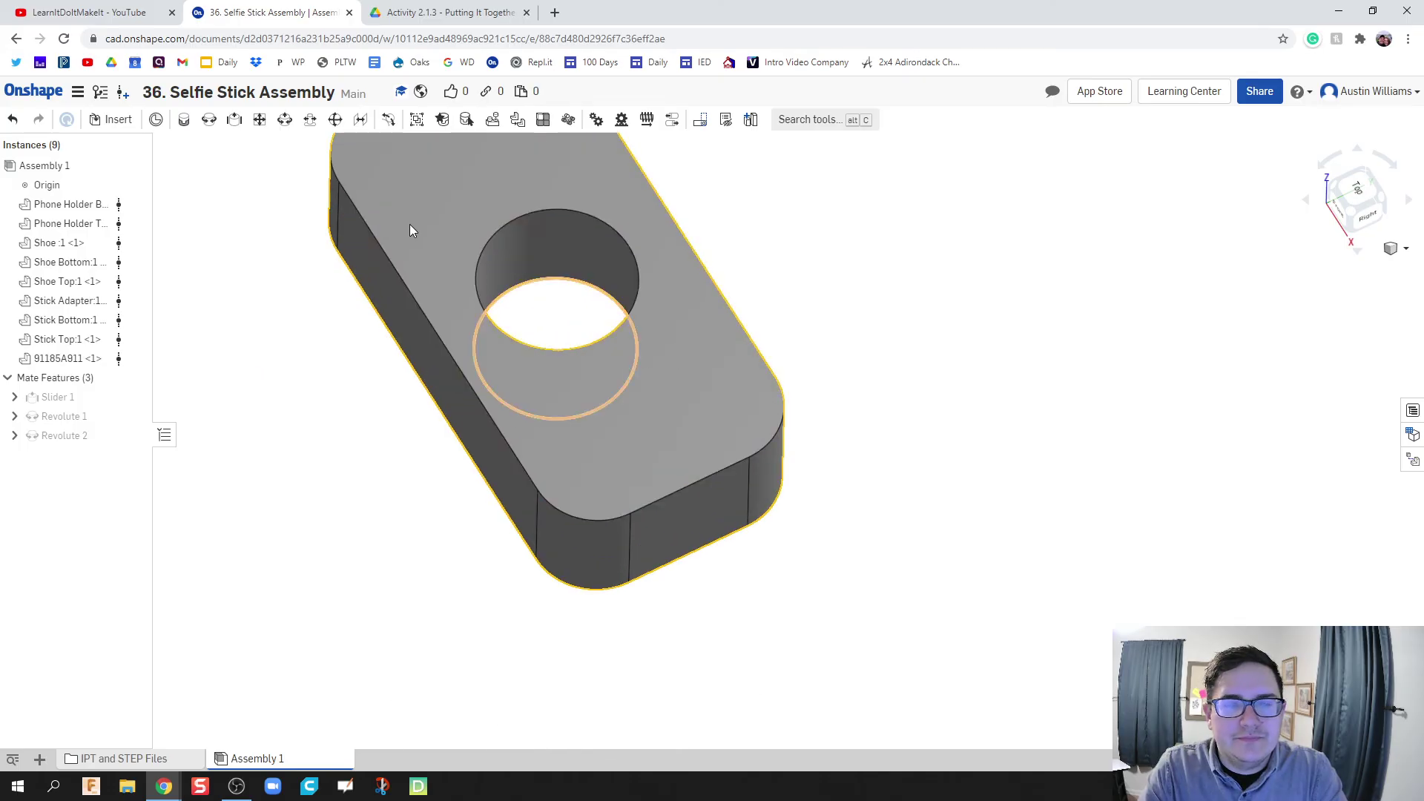
click(184, 120)
click(609, 326)
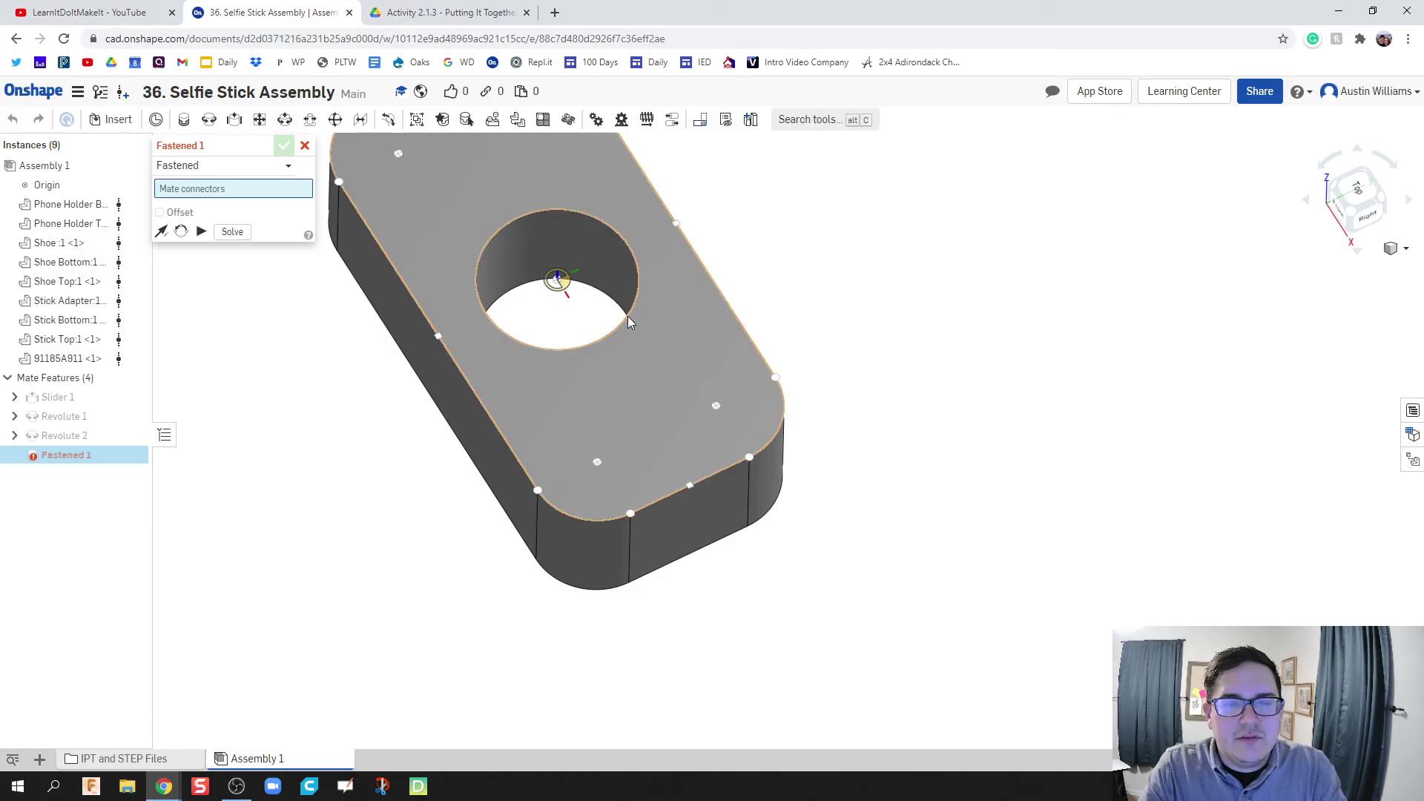
click(559, 282)
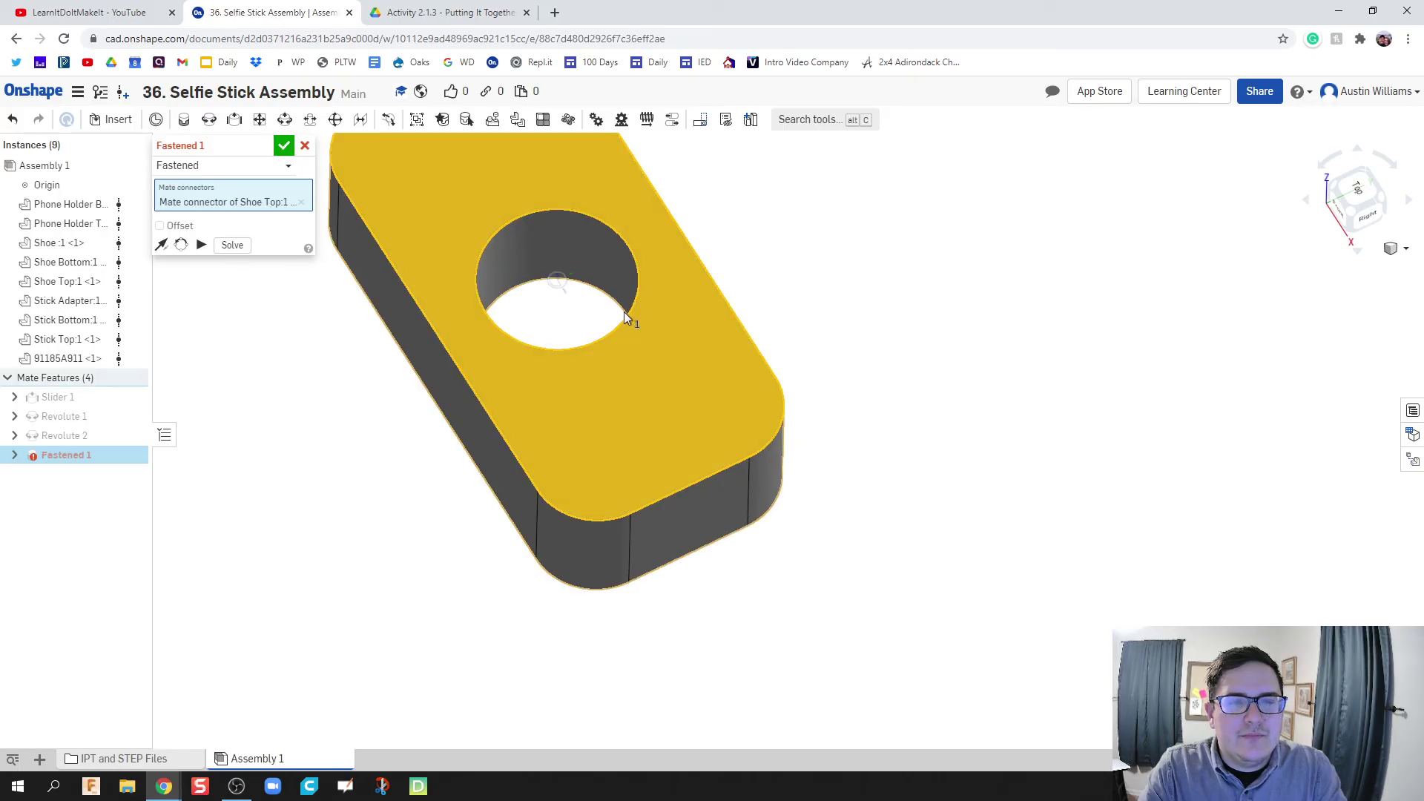
scroll(624, 319, down, 5)
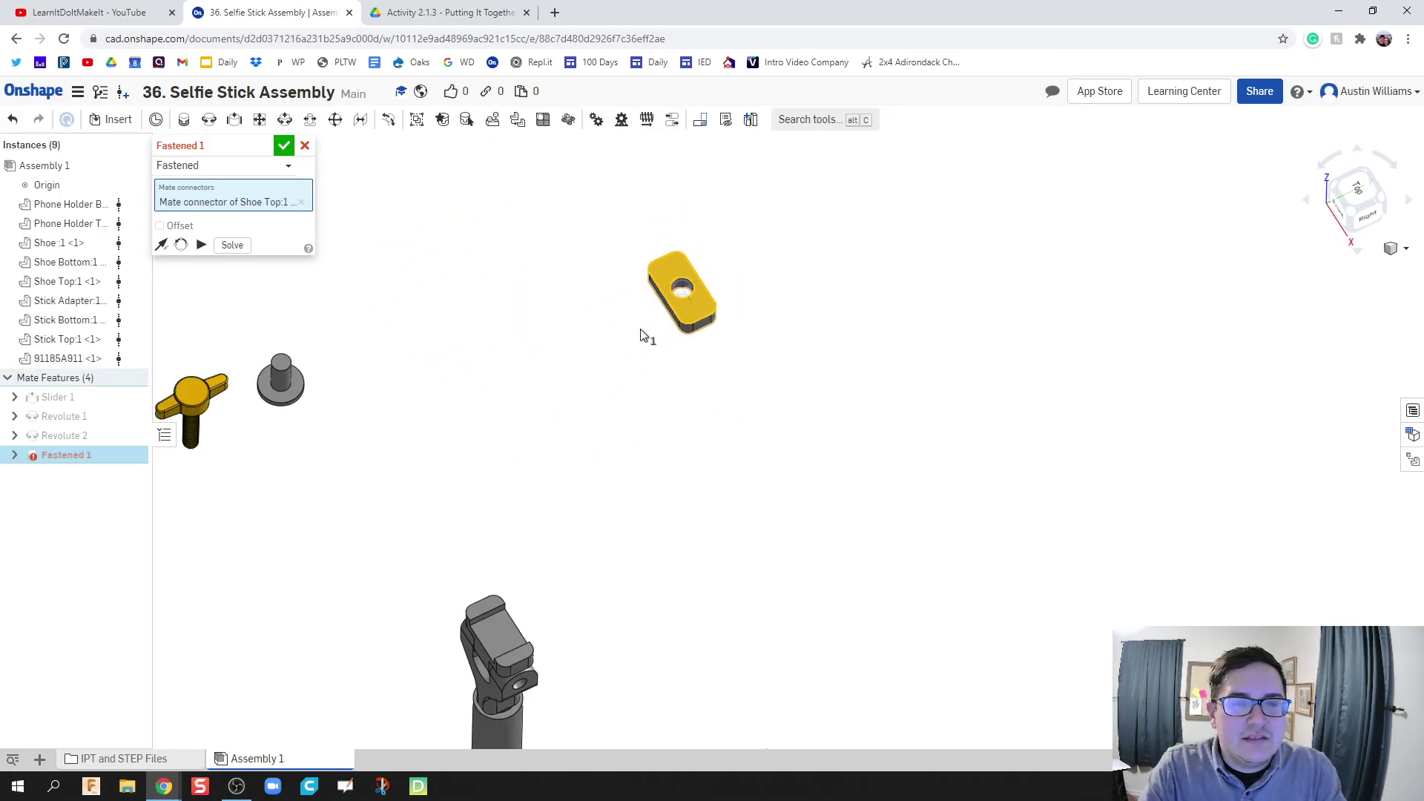
scroll(614, 361, down, 3)
scroll(569, 442, up, 5)
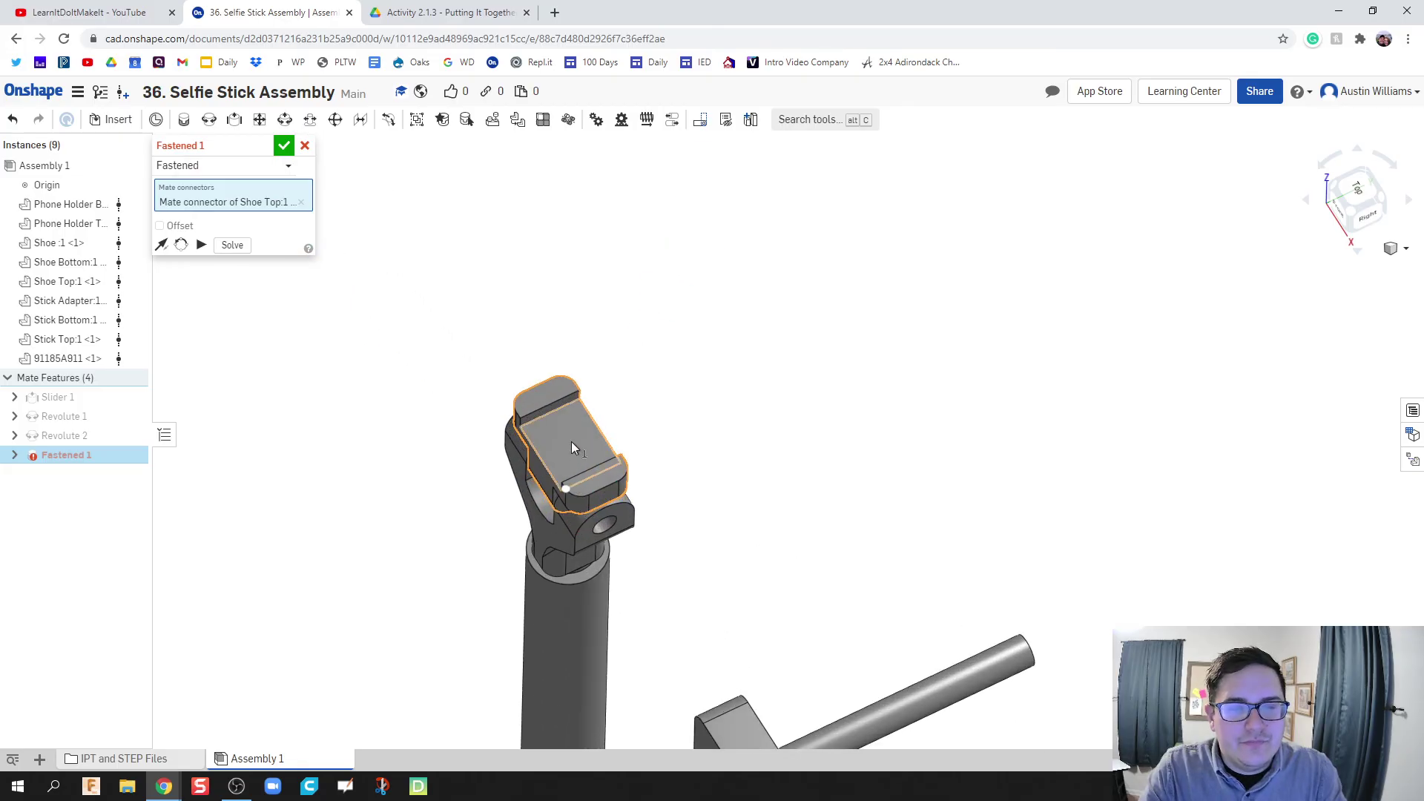
scroll(572, 444, up, 3)
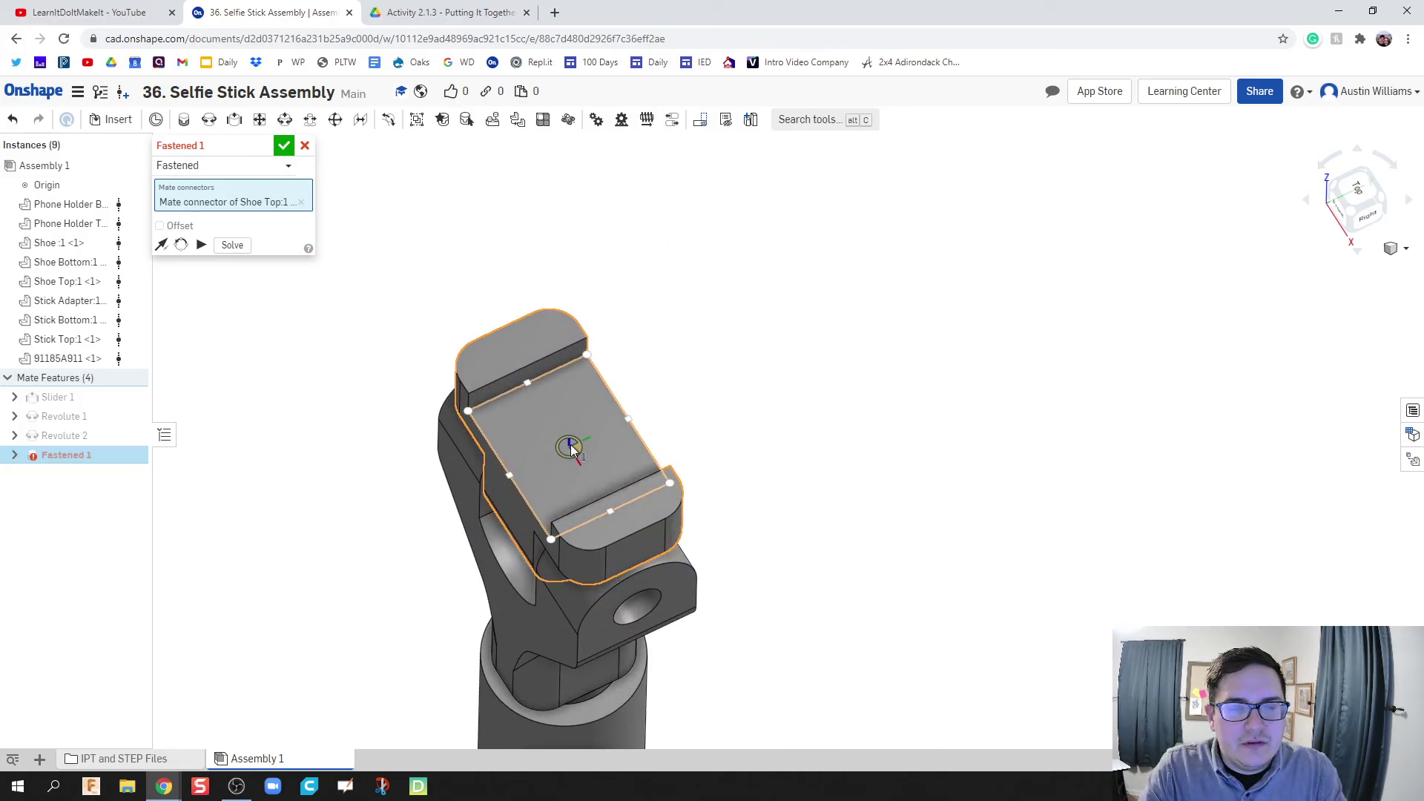
Pick the Shoe Bottom connector as the second mate point and flip the Shoe Top.
click(571, 447)
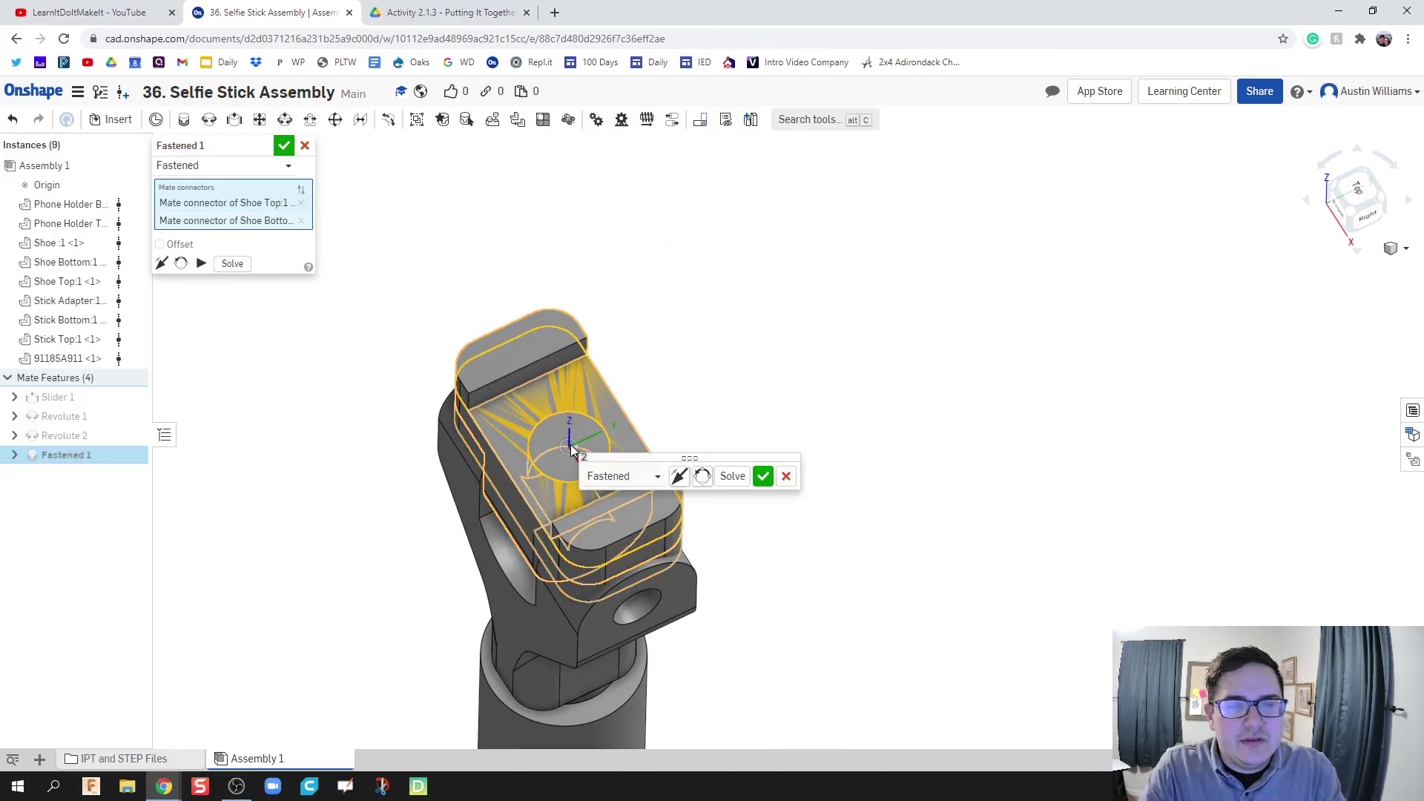
right_drag(715, 404, 739, 449)
click(678, 476)
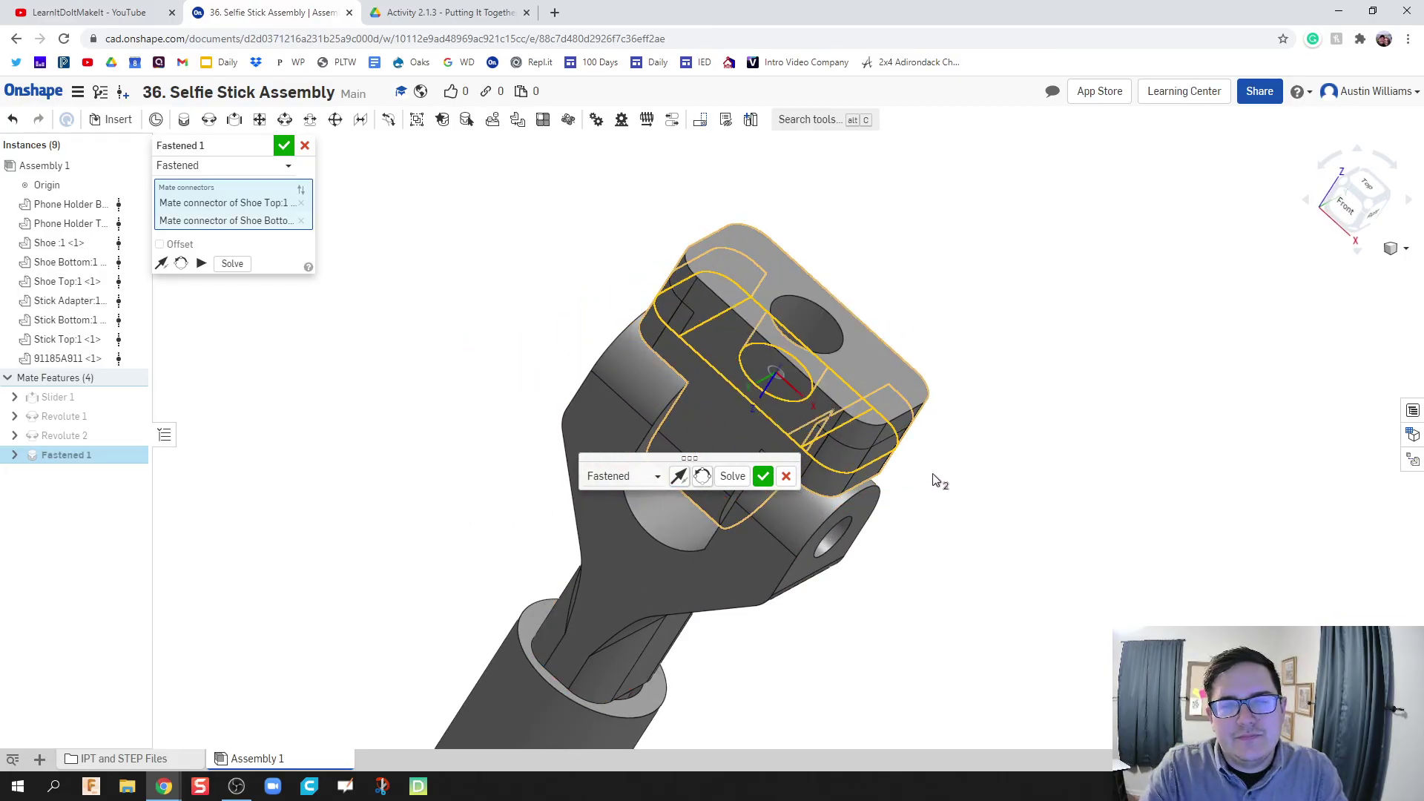
right_drag(935, 479, 954, 442)
middle_drag(954, 442, 925, 467)
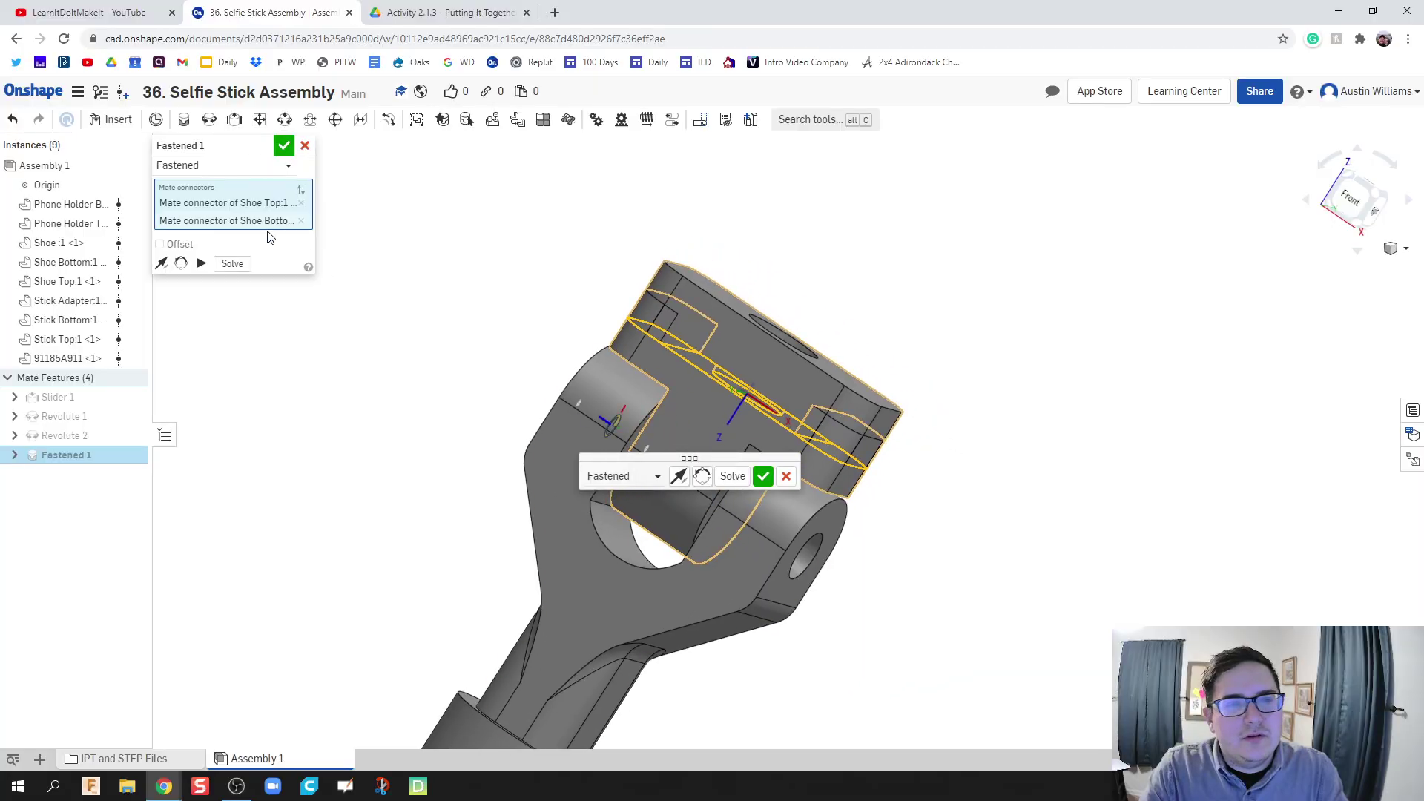
Give the mate a 0.375 in Z offset and flip the Shoe Top again.
click(176, 244)
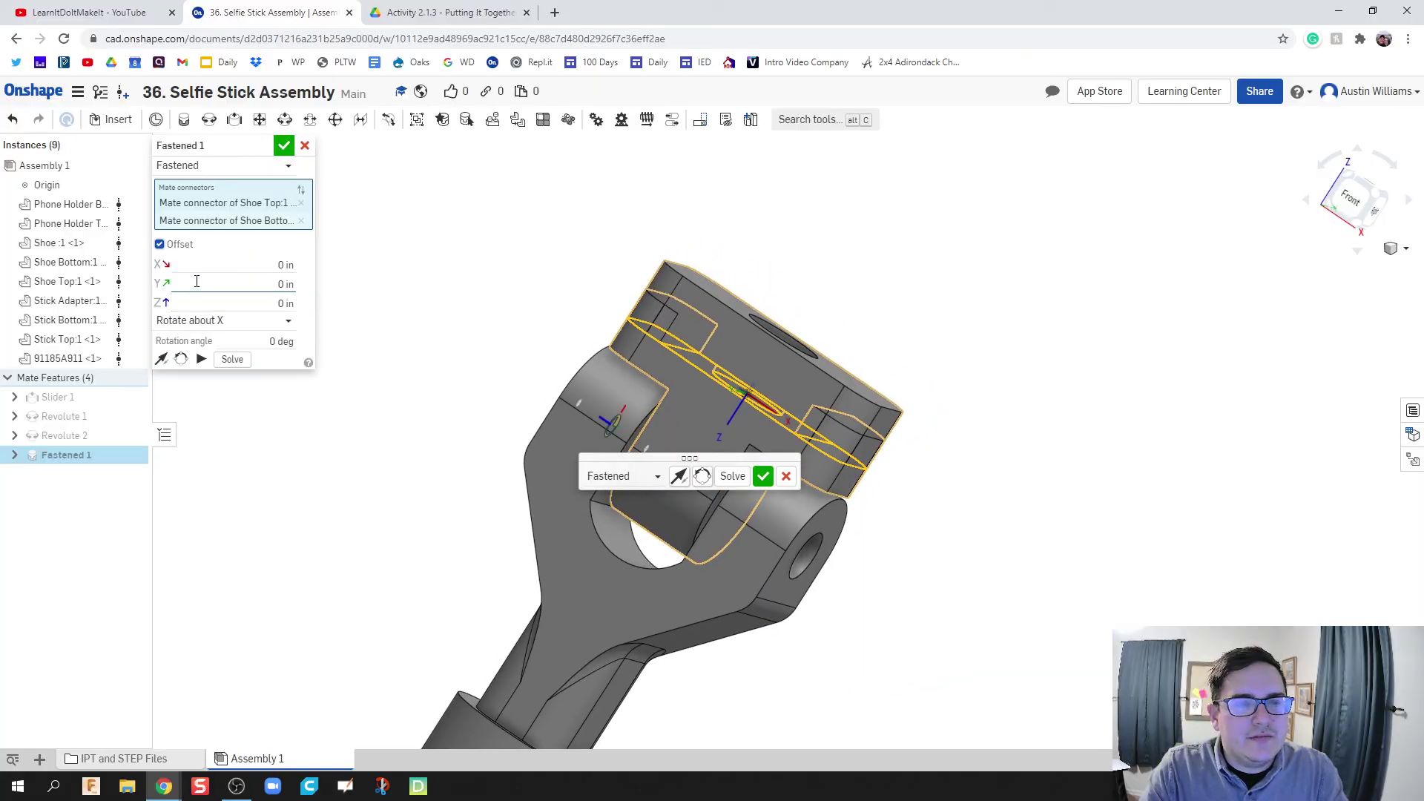
click(280, 306)
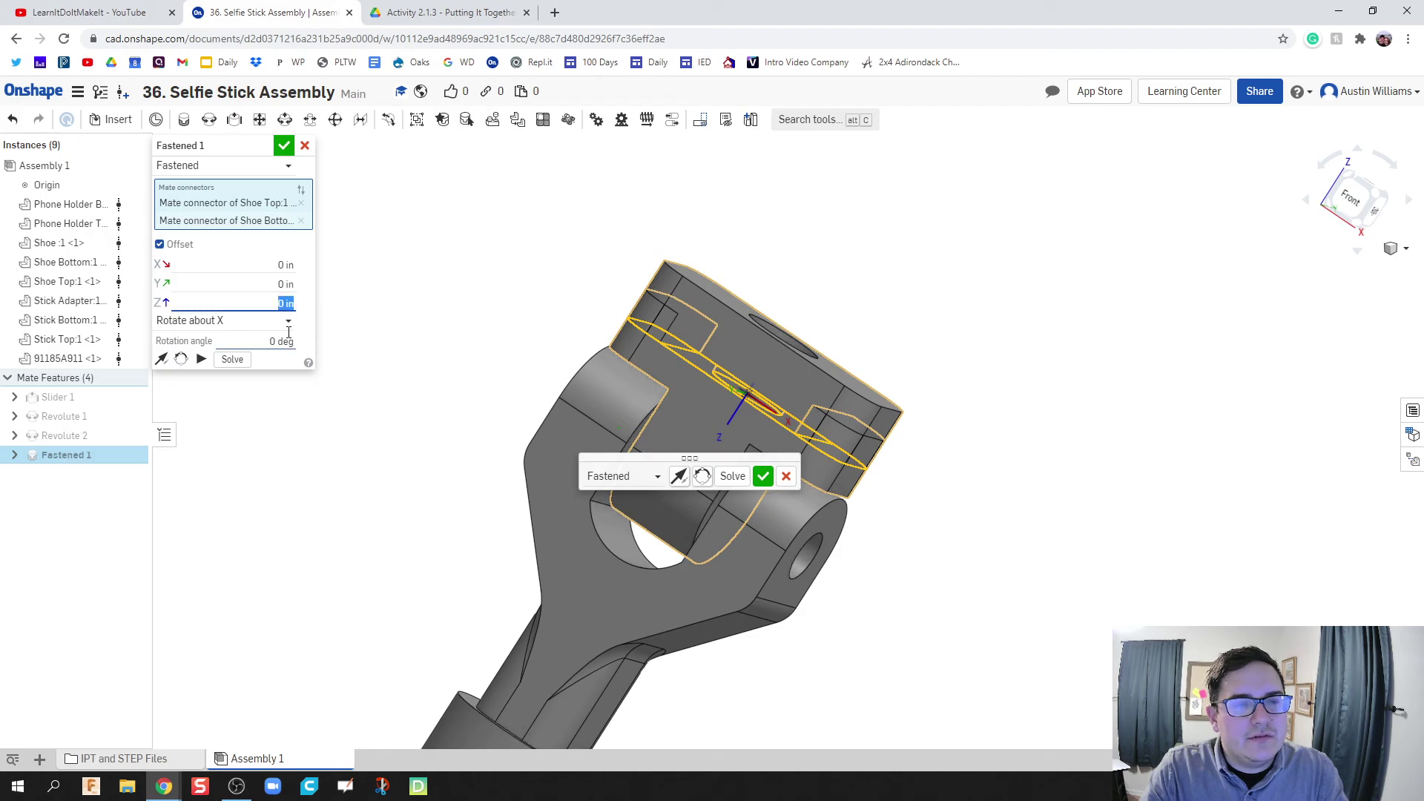
text(0.375)
key(Return)
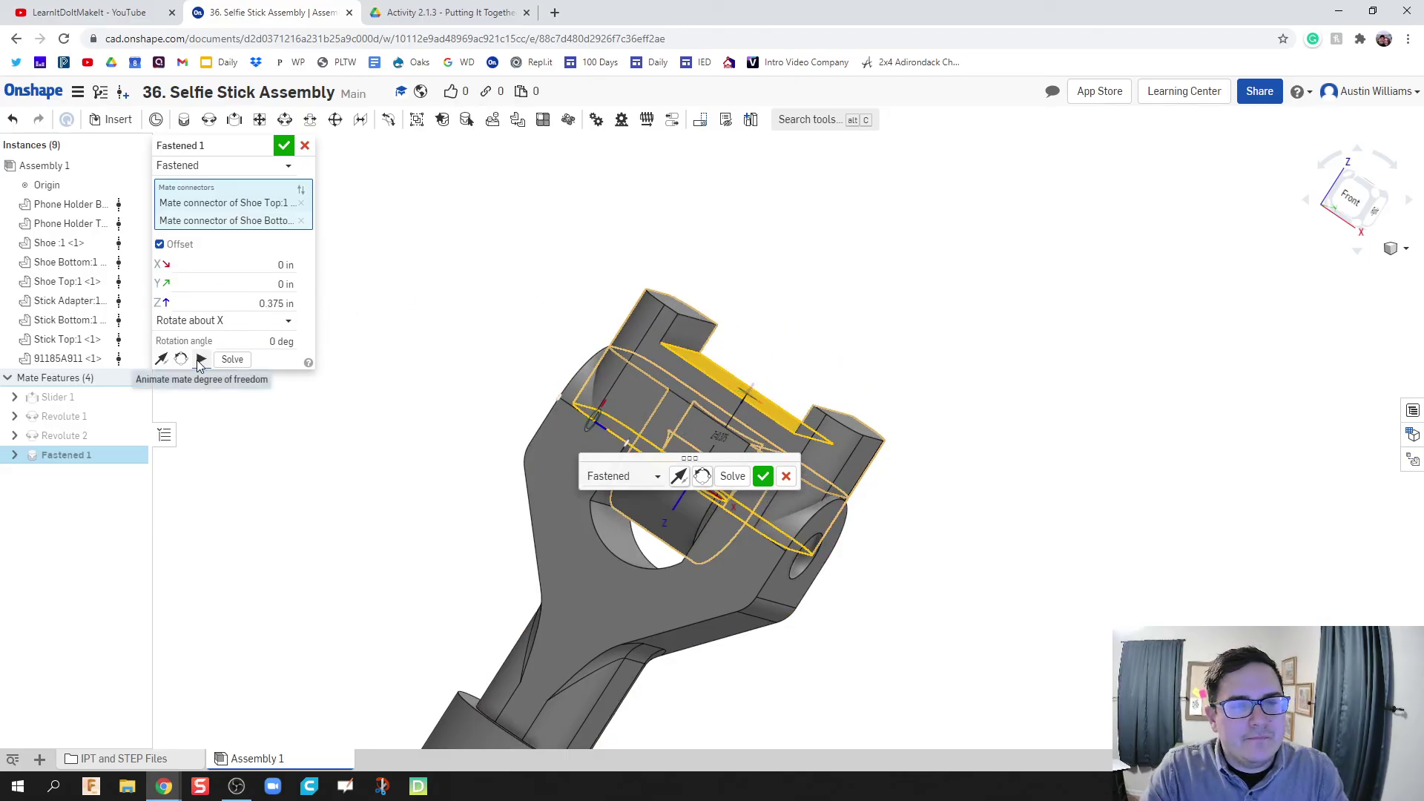
click(680, 478)
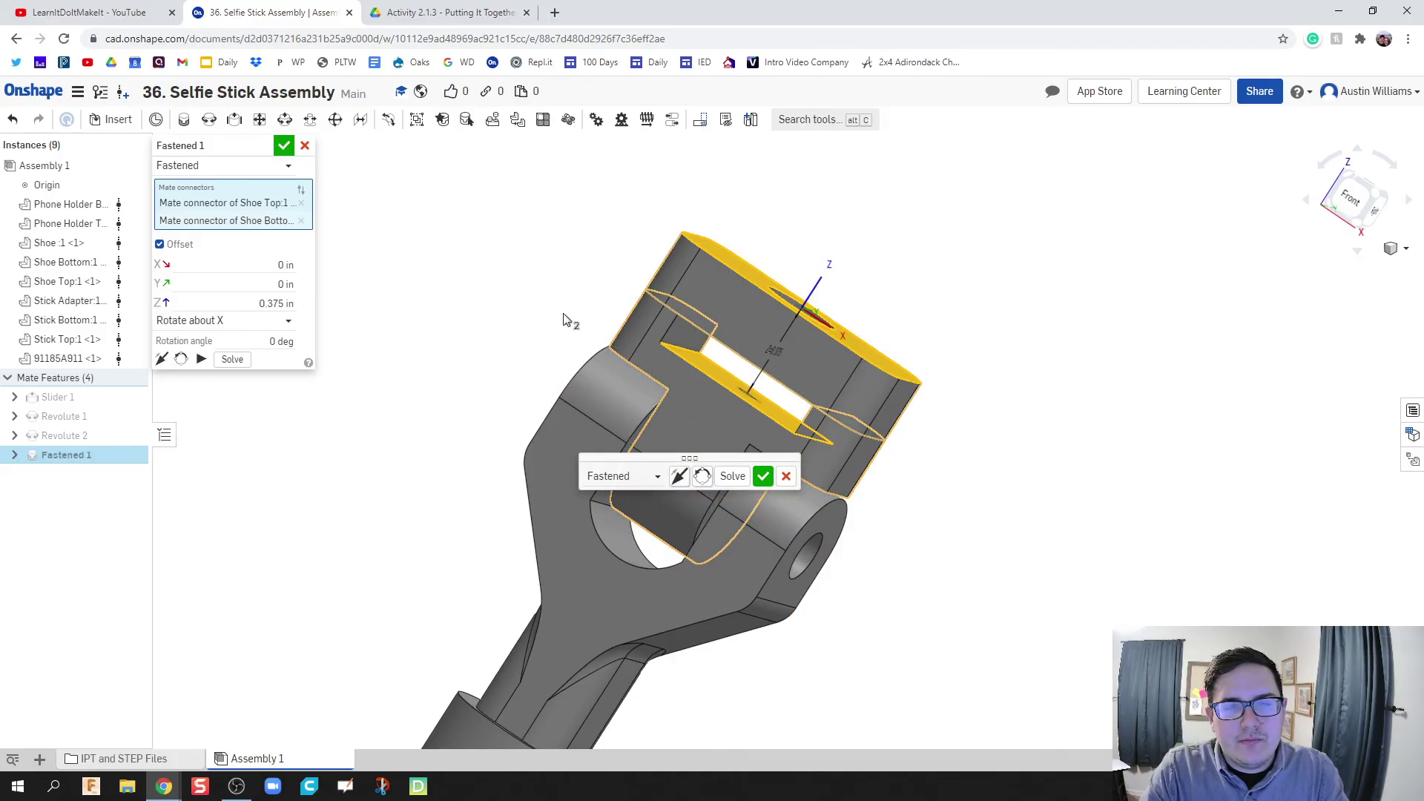
right_drag(566, 318, 505, 248)
Accept Fastened 1, then zoom out and select the separate Shoe part to inspect it.
click(284, 145)
scroll(510, 228, down, 3)
right_drag(394, 284, 398, 350)
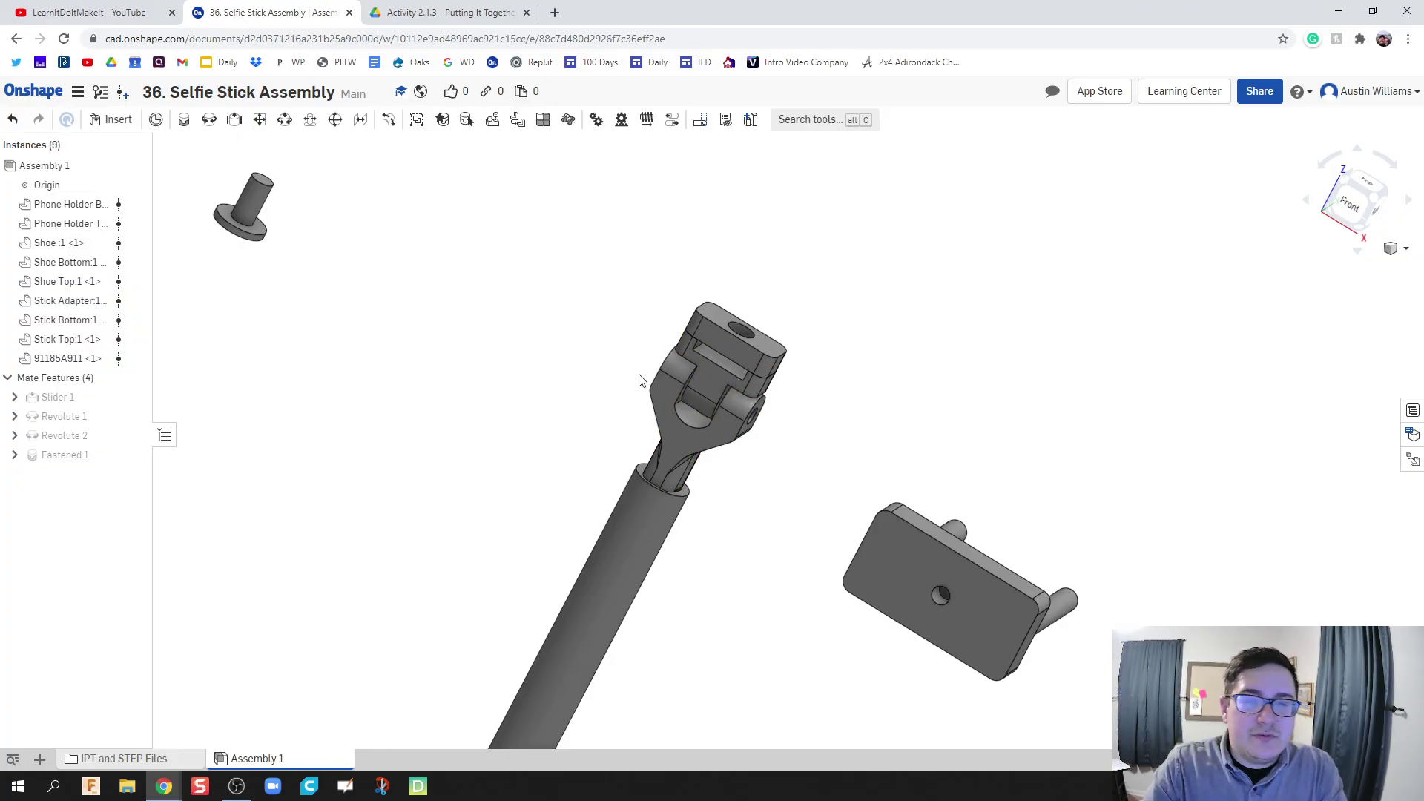
click(250, 207)
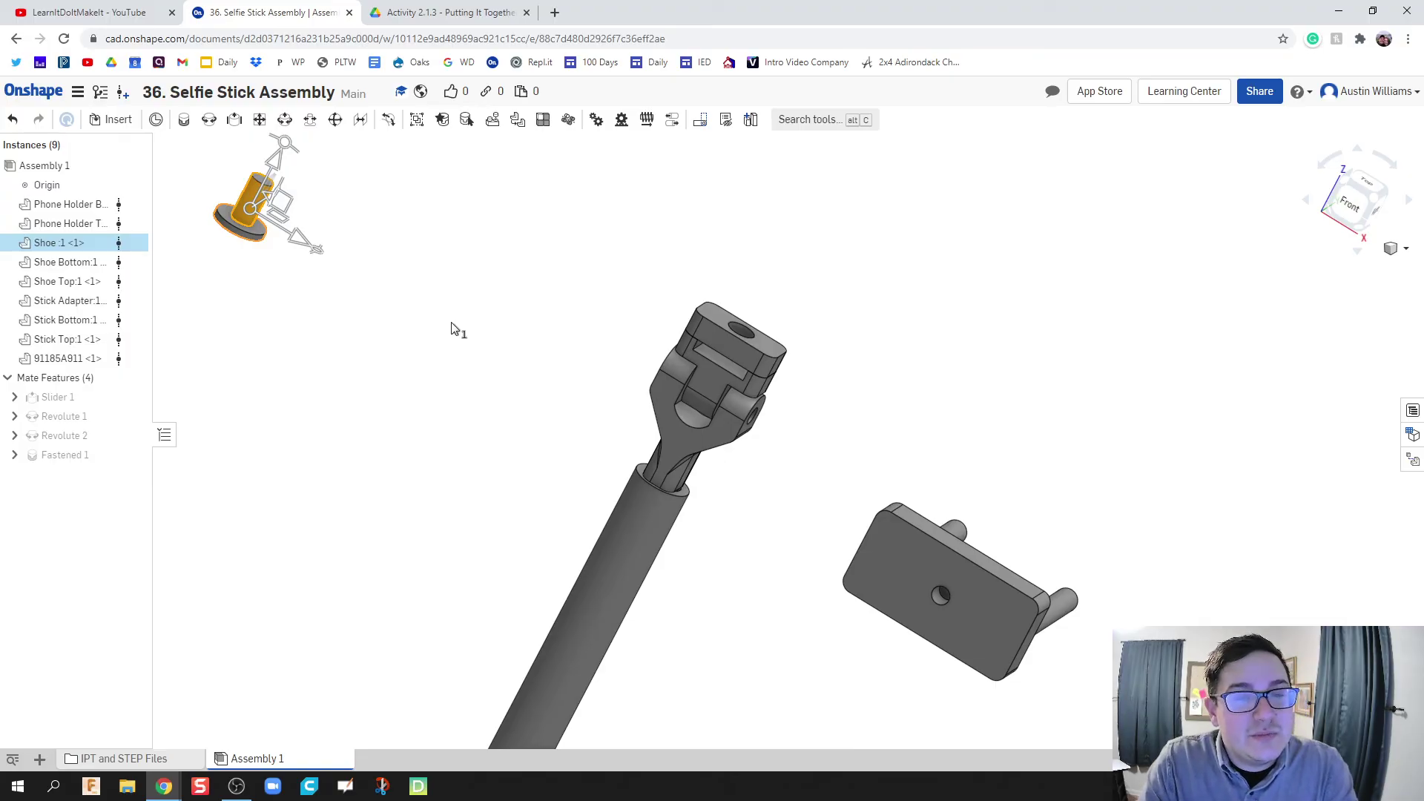
Deselect the Shoe, orbit around the stick adapter, and move the pin part out of the way.
click(608, 302)
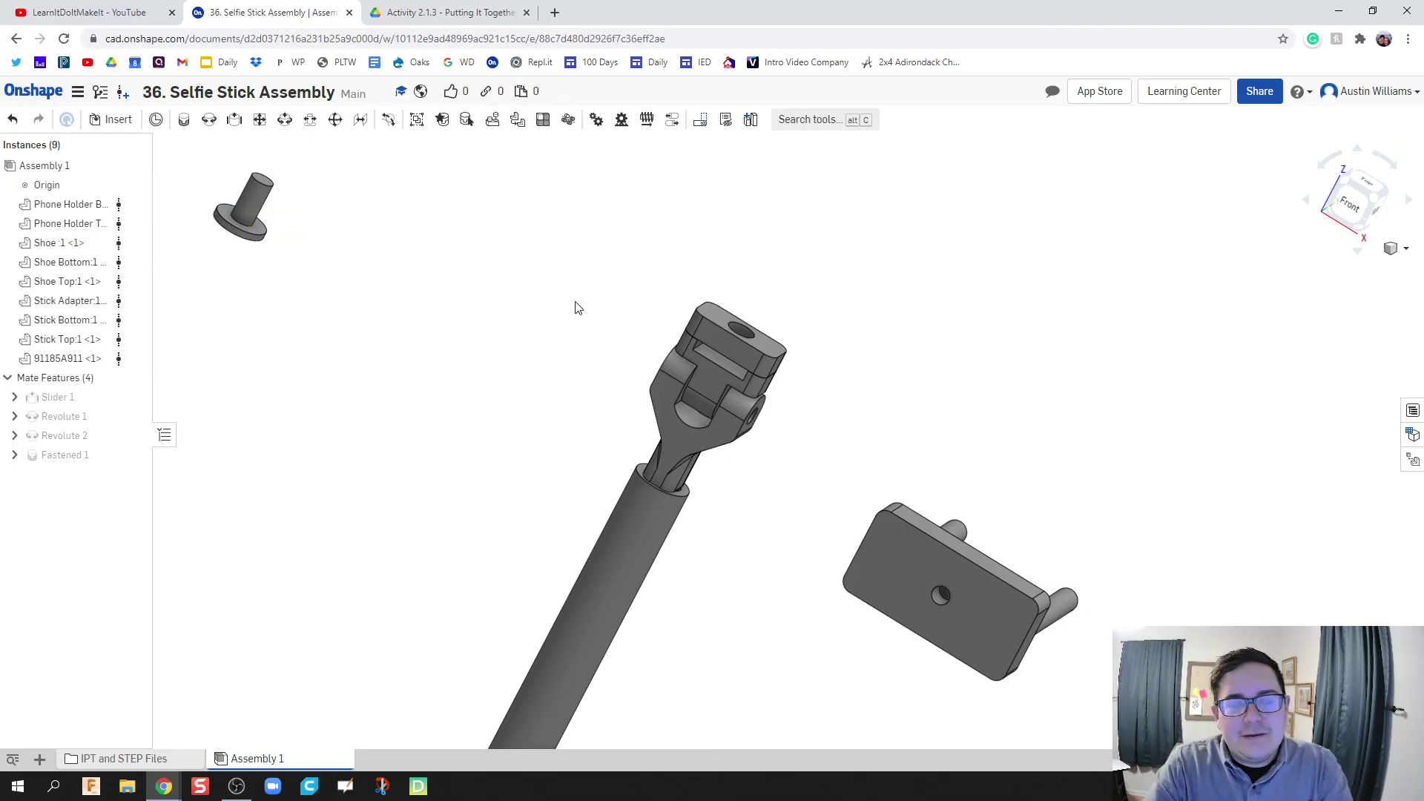
right_drag(575, 309, 563, 315)
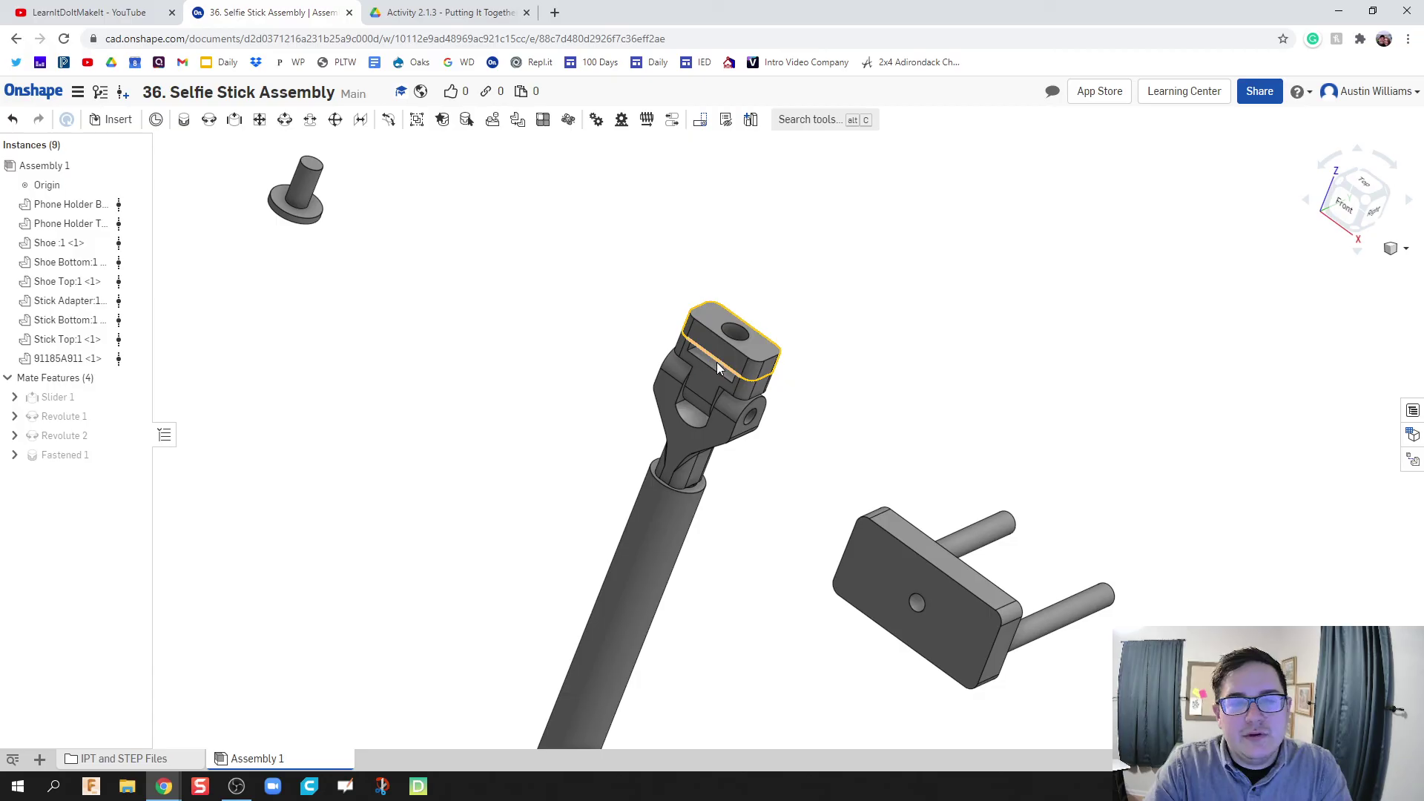
right_drag(720, 359, 733, 342)
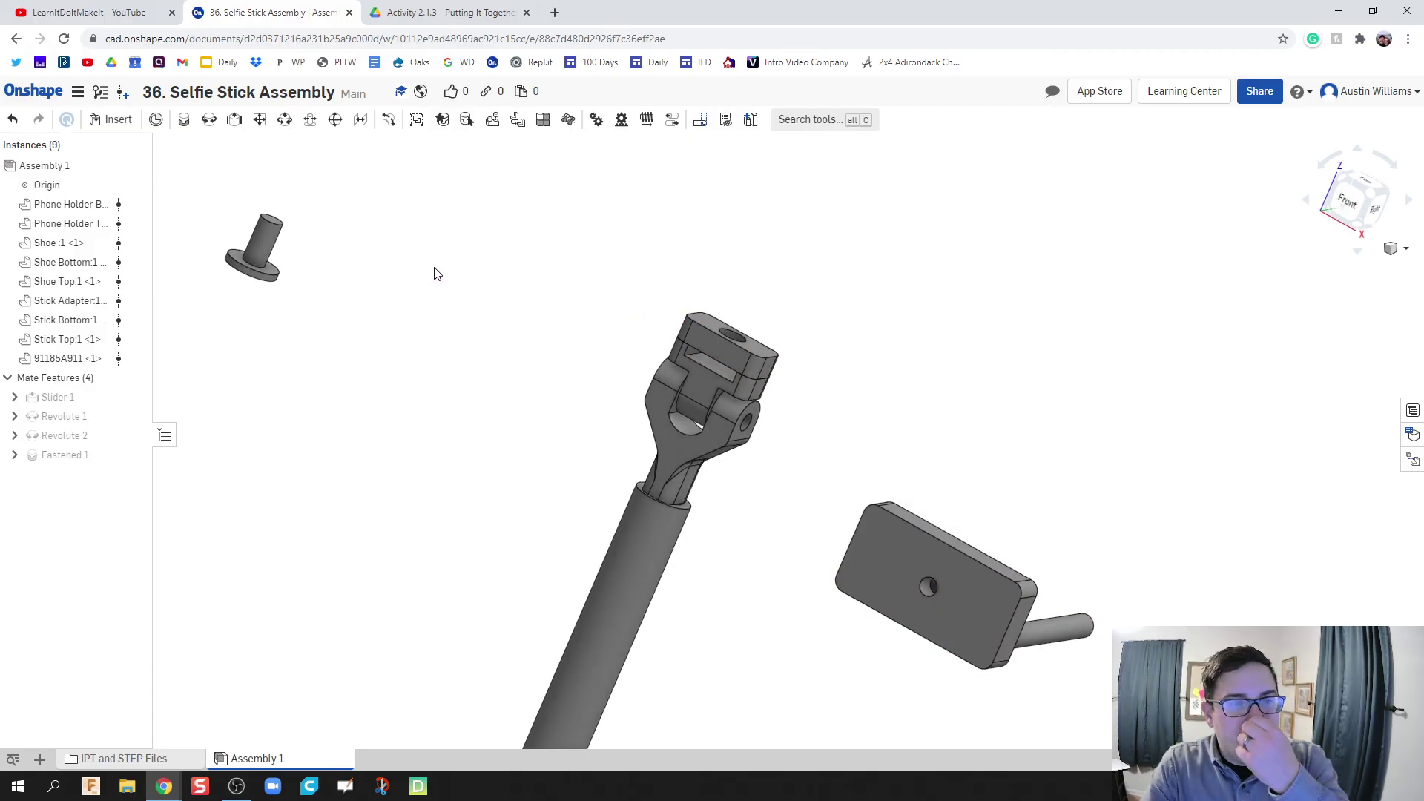
middle_drag(433, 270, 441, 299)
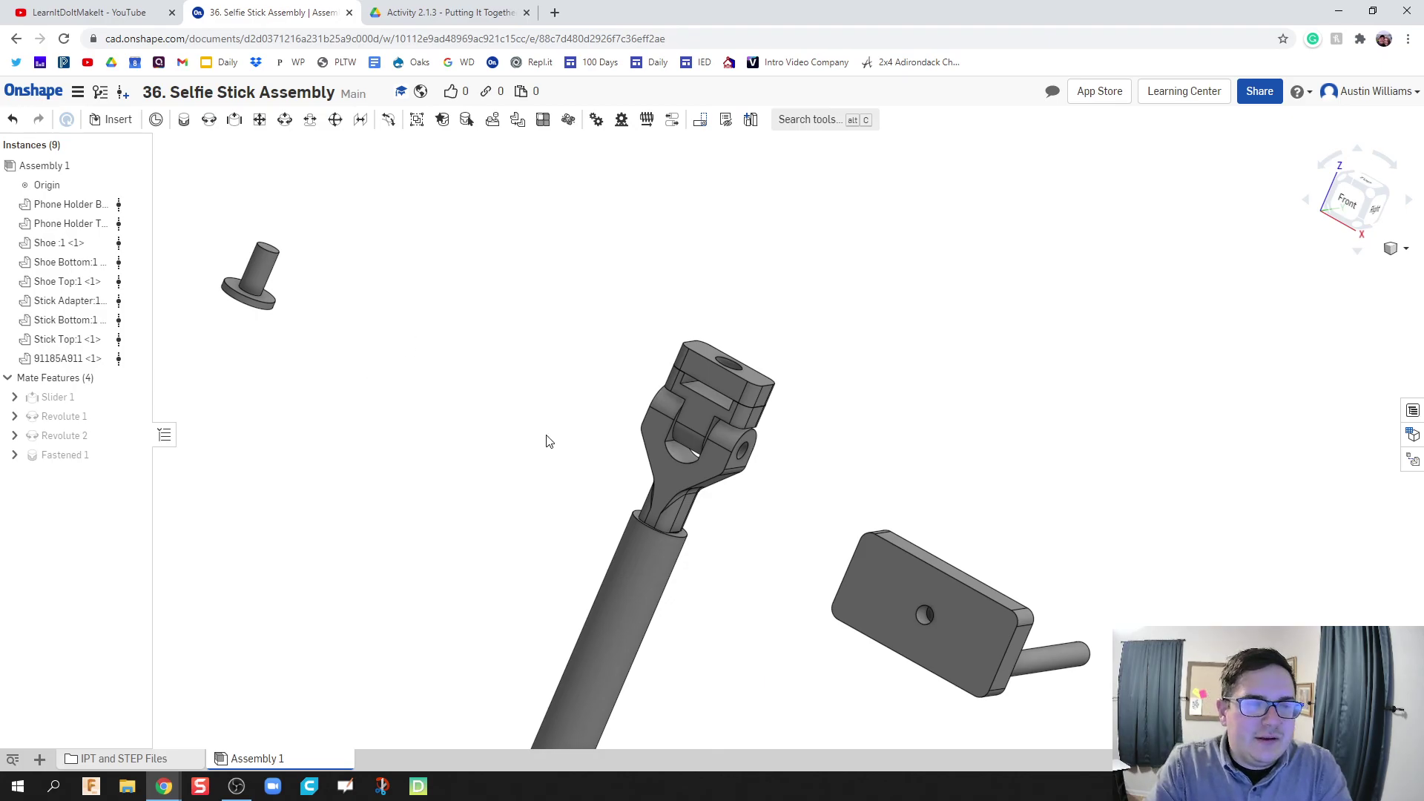
right_drag(534, 321, 564, 343)
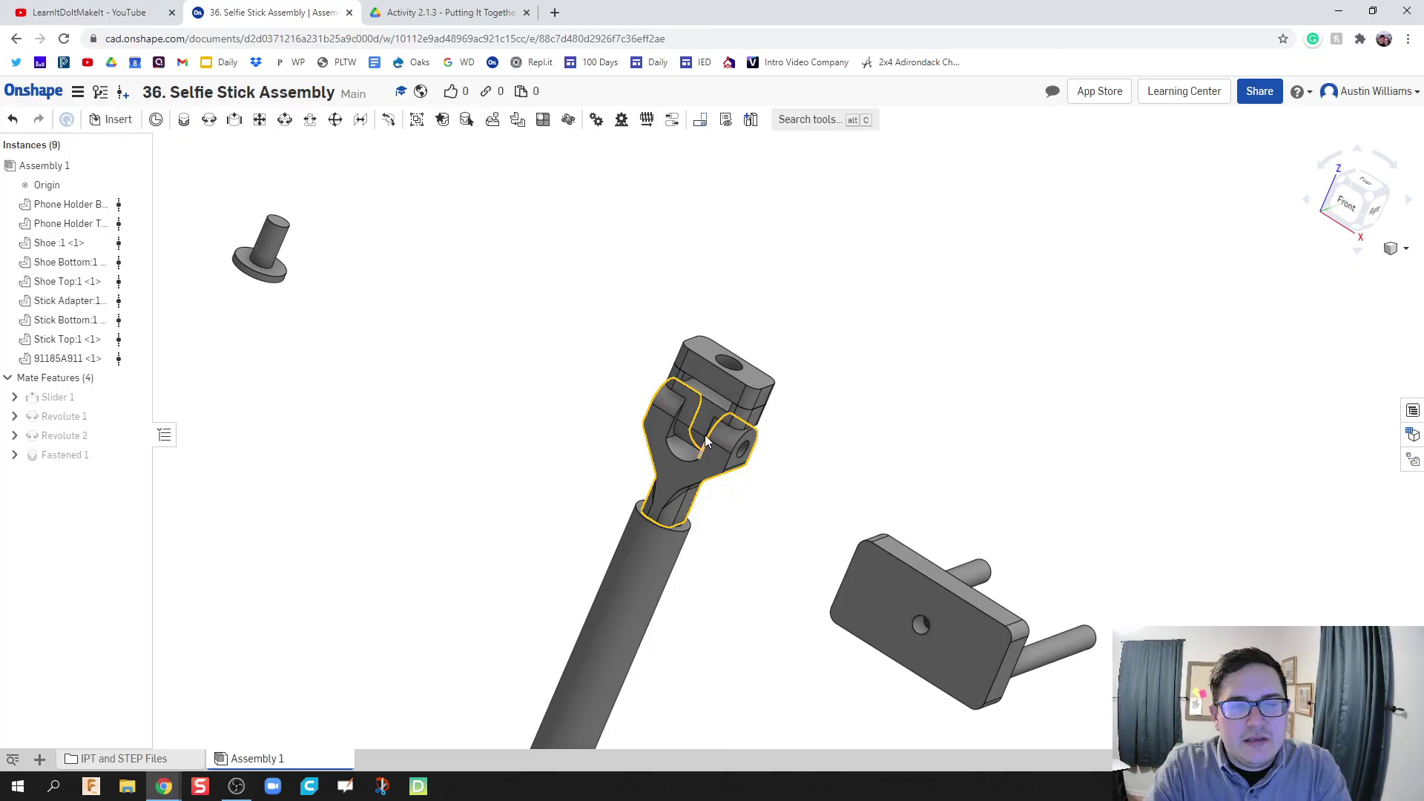
drag(260, 251, 639, 288)
right_drag(688, 390, 679, 420)
scroll(679, 420, up, 5)
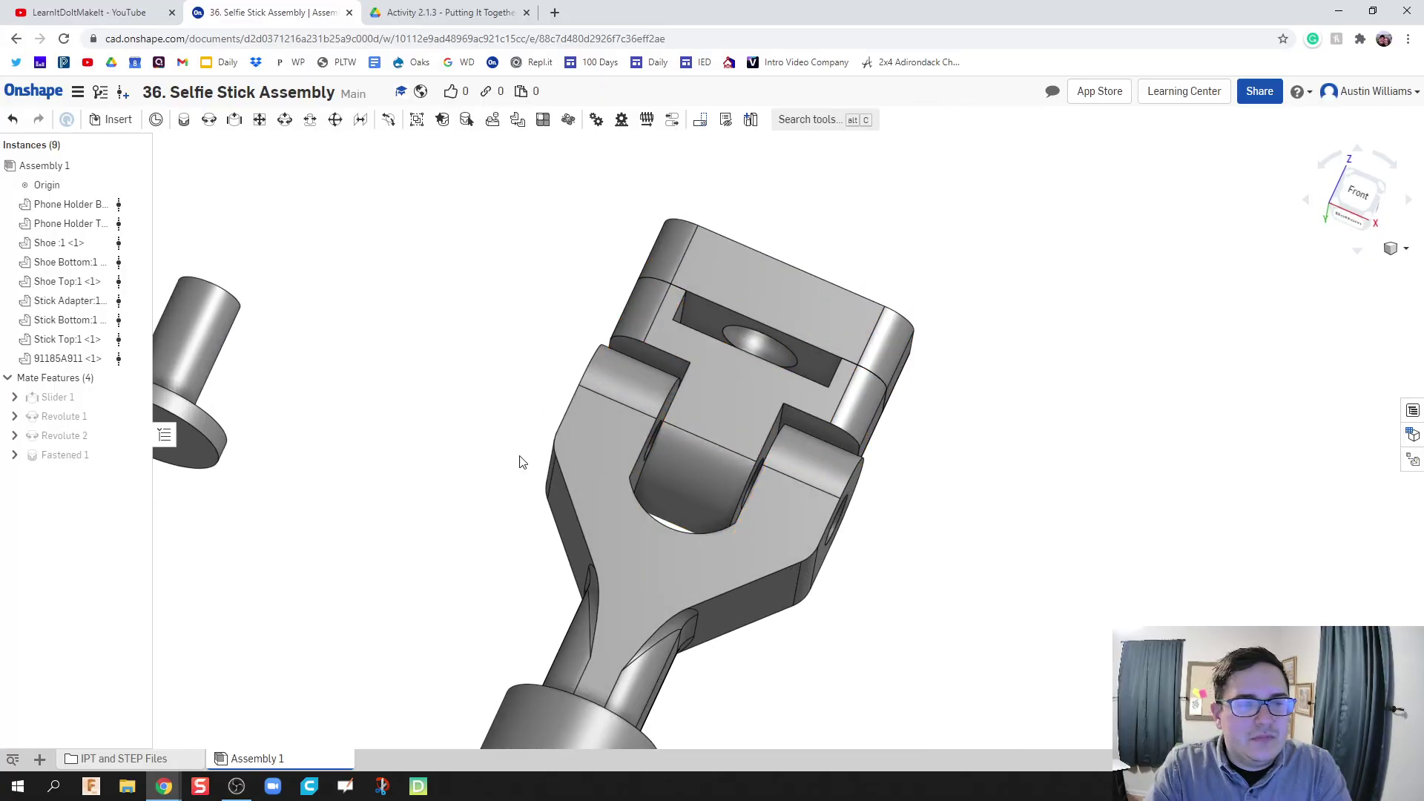
scroll(460, 442, down, 2)
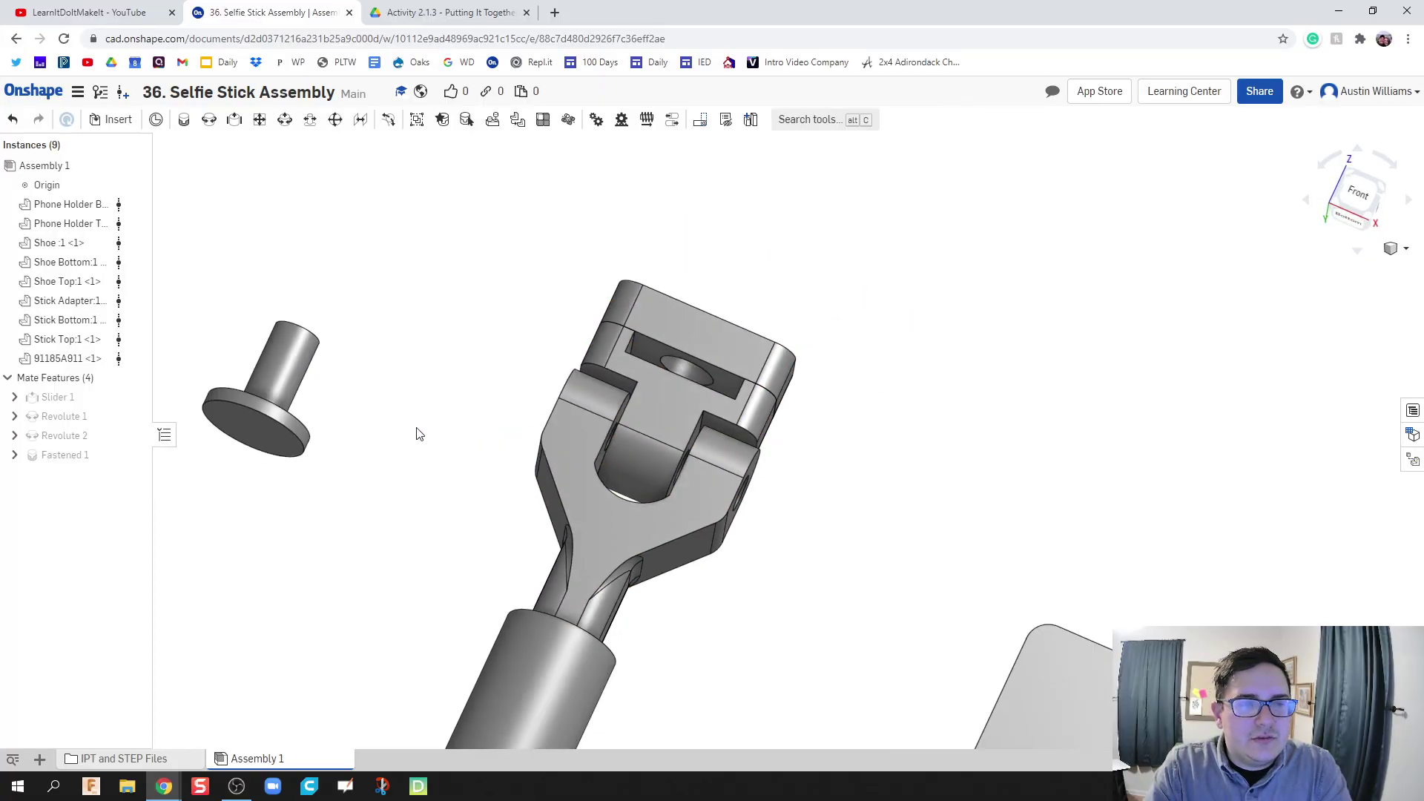
Show the Stick Adapter again and hide the Shoe Bottom to expose the undersides.
click(132, 304)
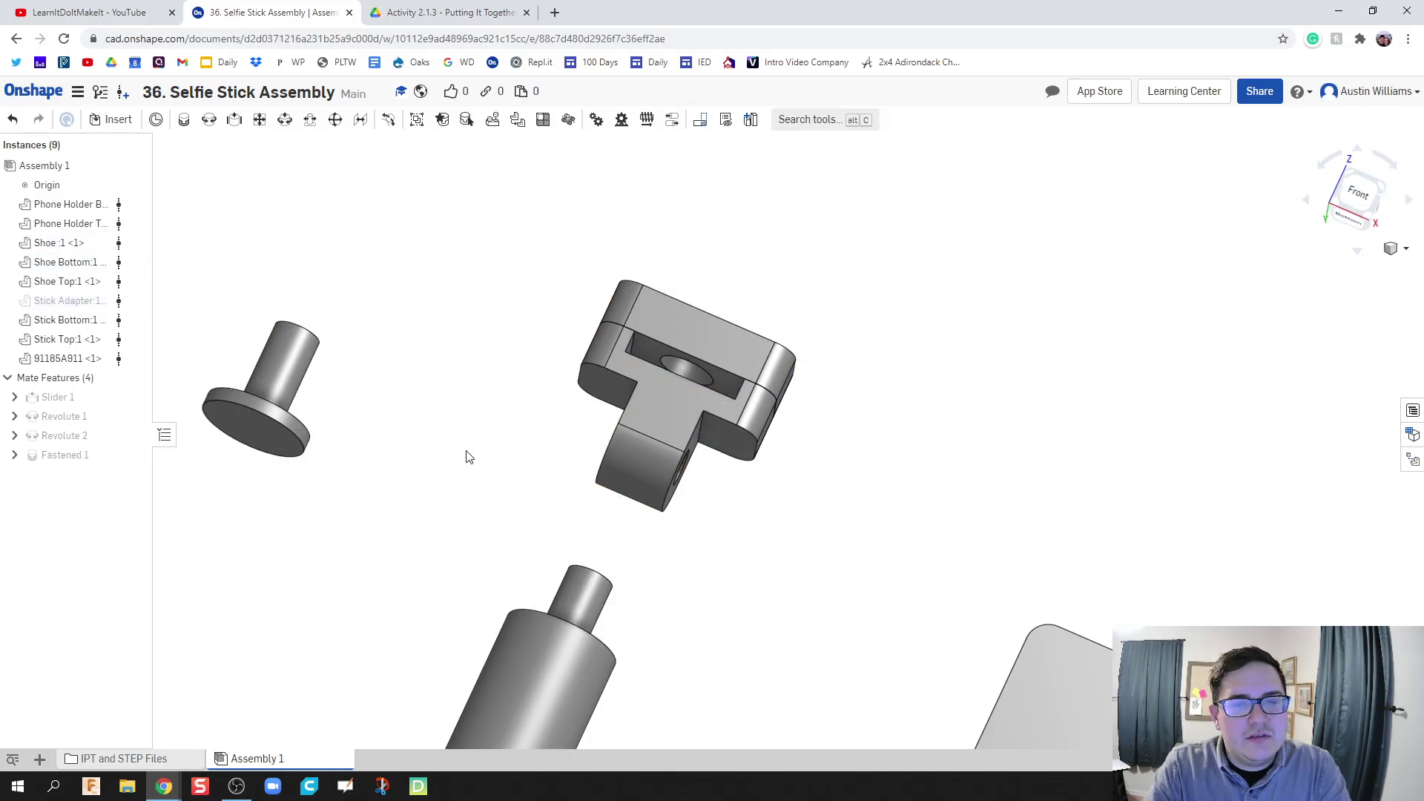
right_drag(490, 432, 478, 439)
click(133, 302)
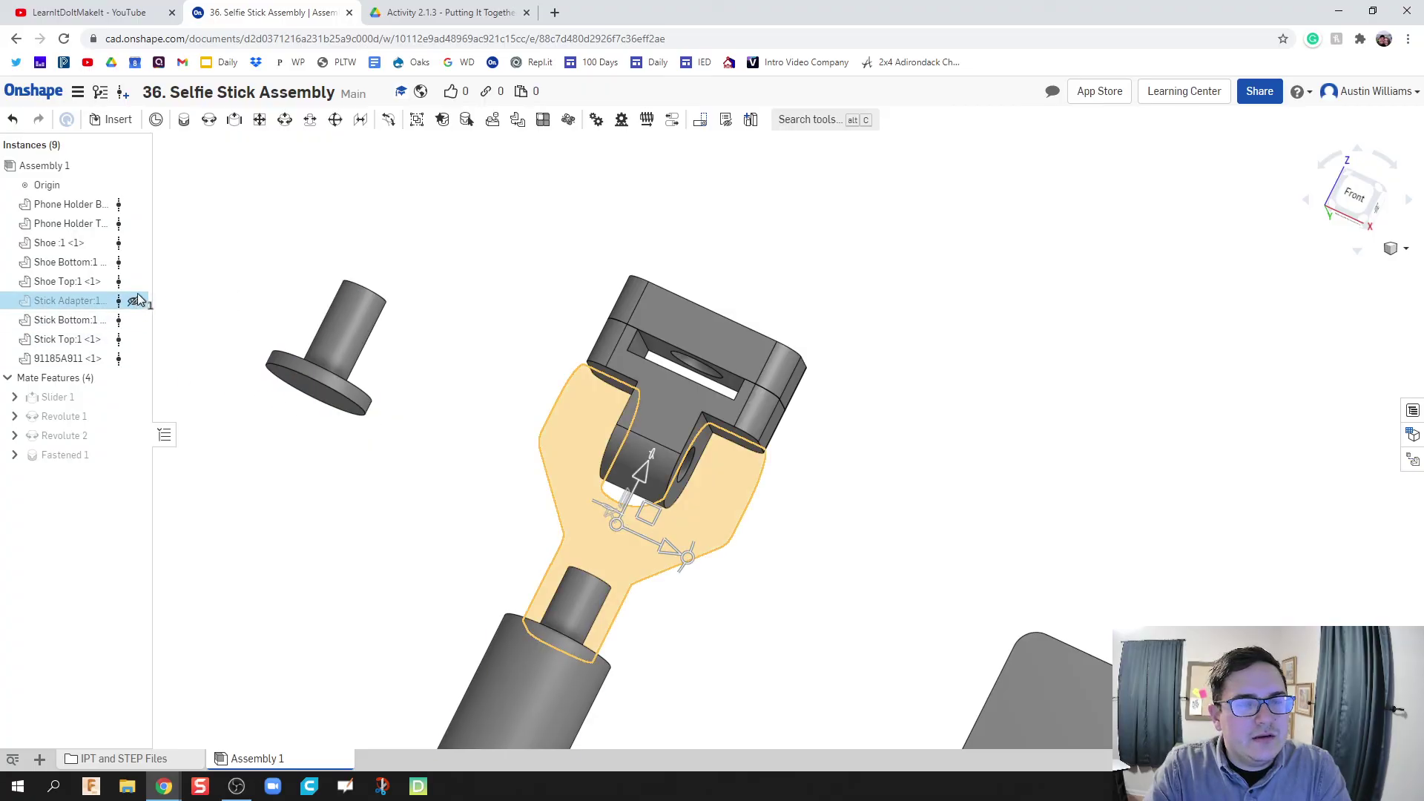
click(136, 300)
click(134, 263)
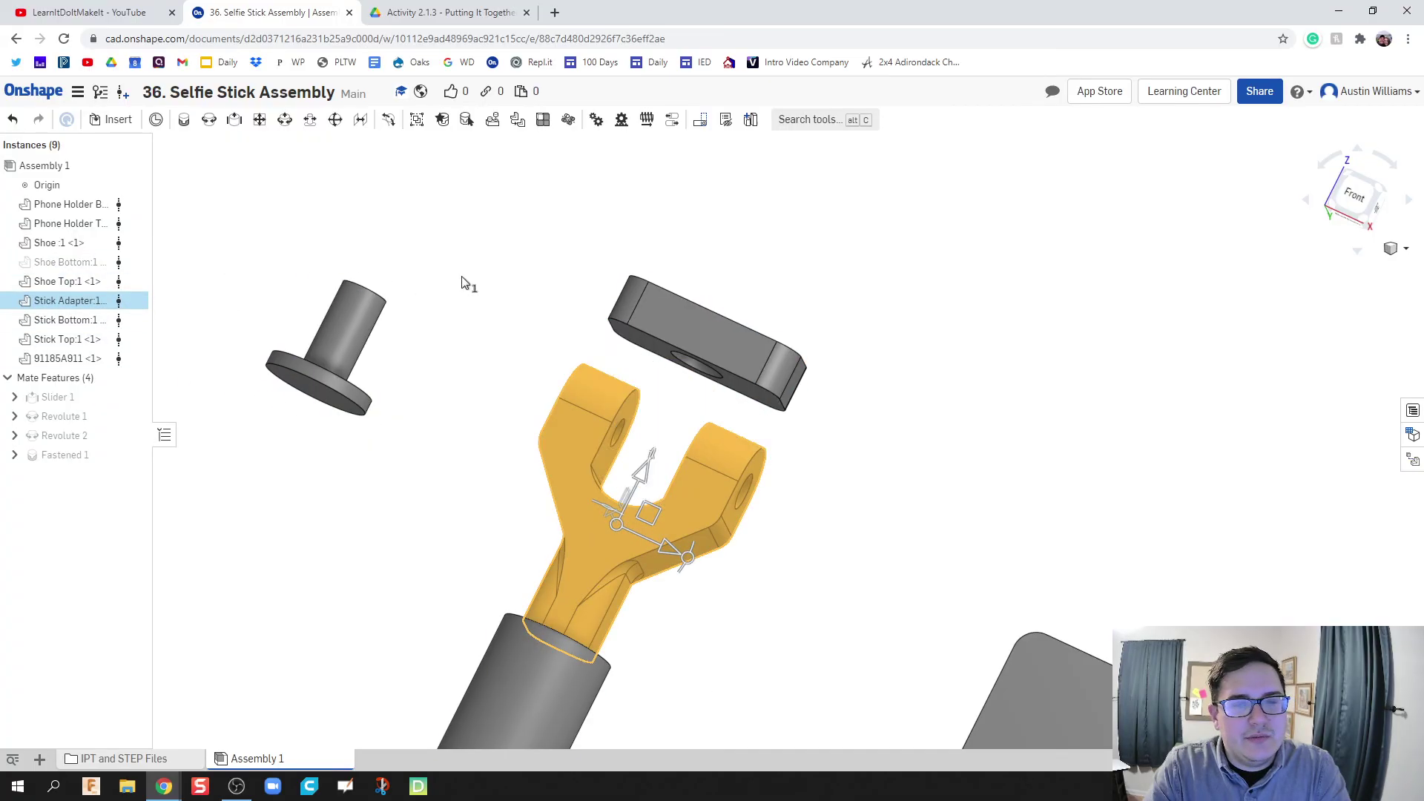
right_drag(497, 289, 455, 286)
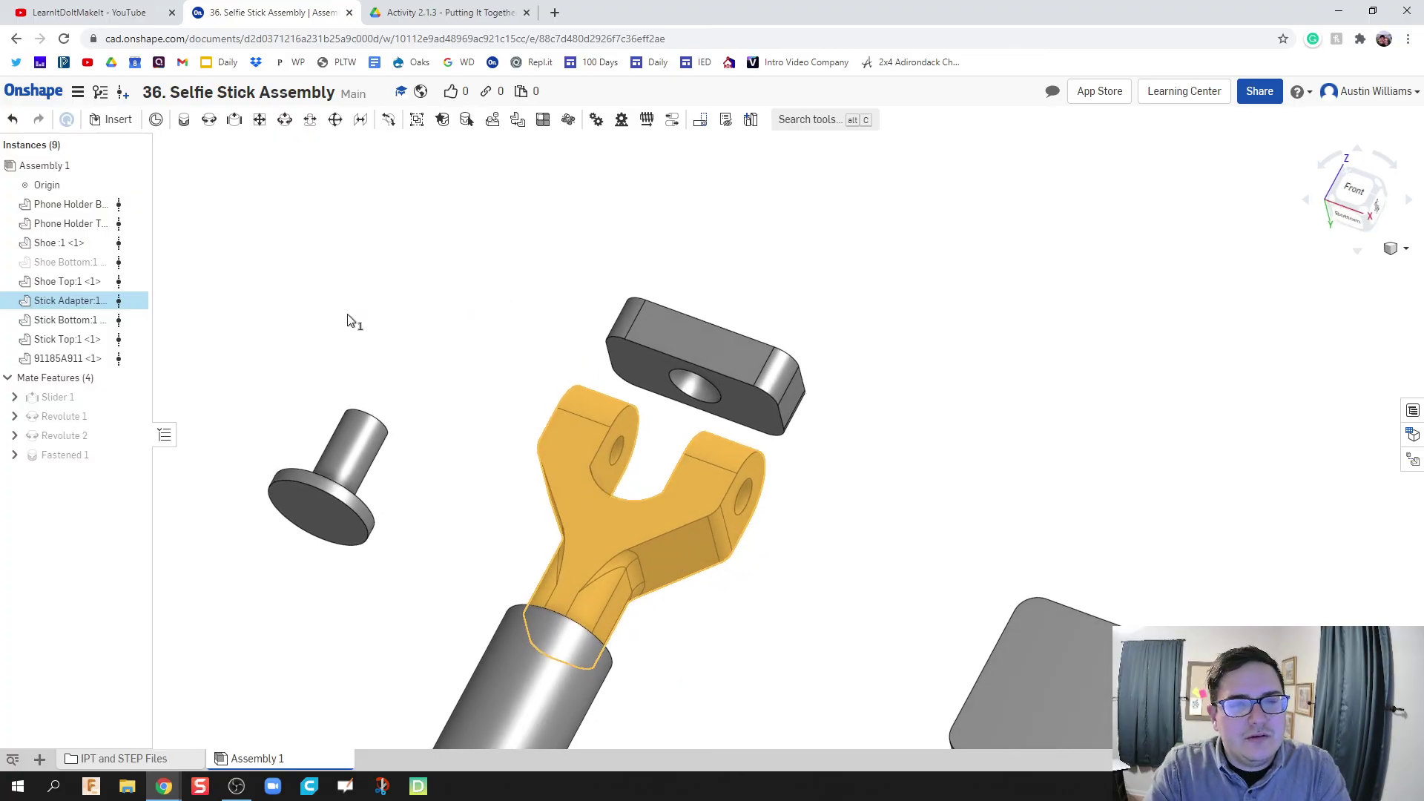
Start a Fastened mate joining the Shoe's connector to the Shoe Top hole connector.
click(184, 120)
click(184, 121)
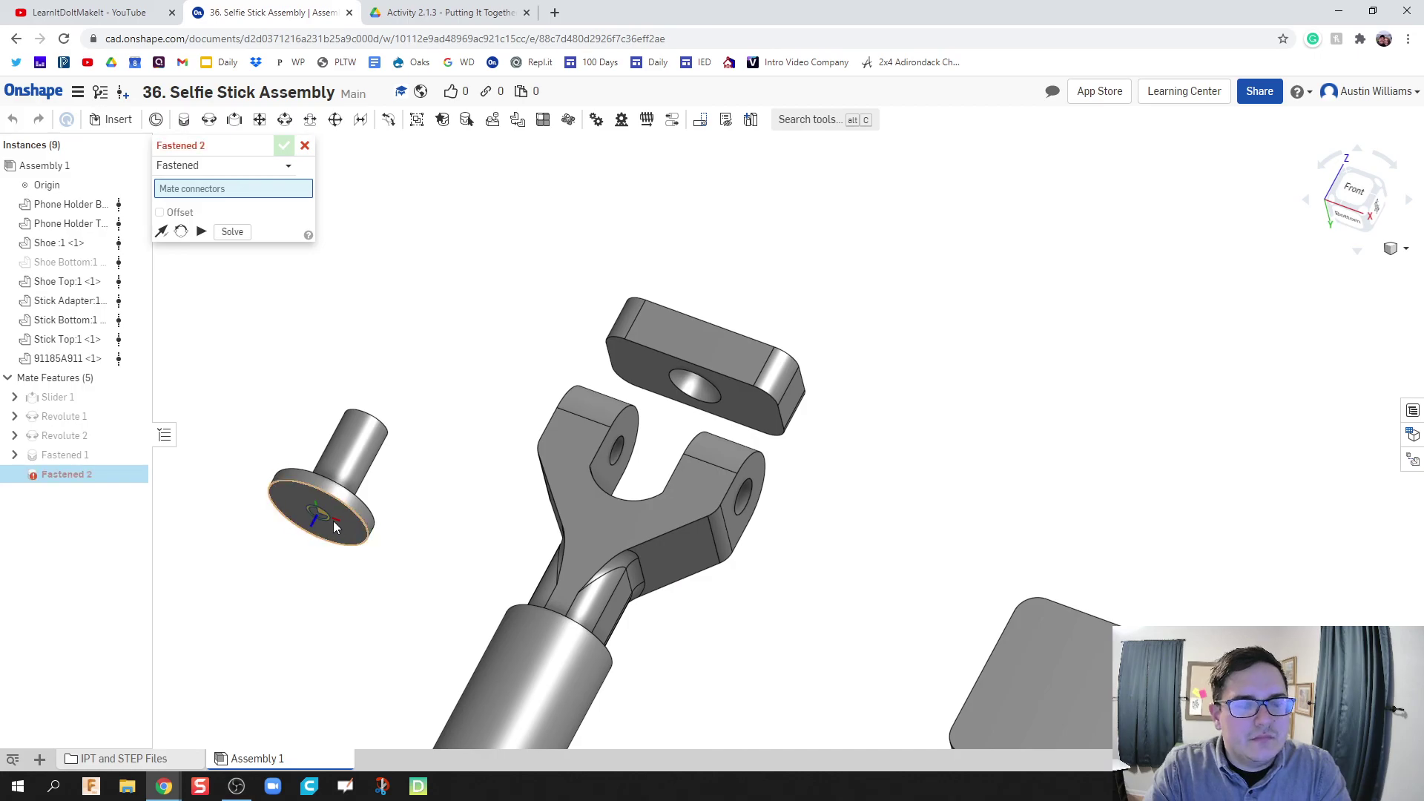
scroll(326, 519, up, 3)
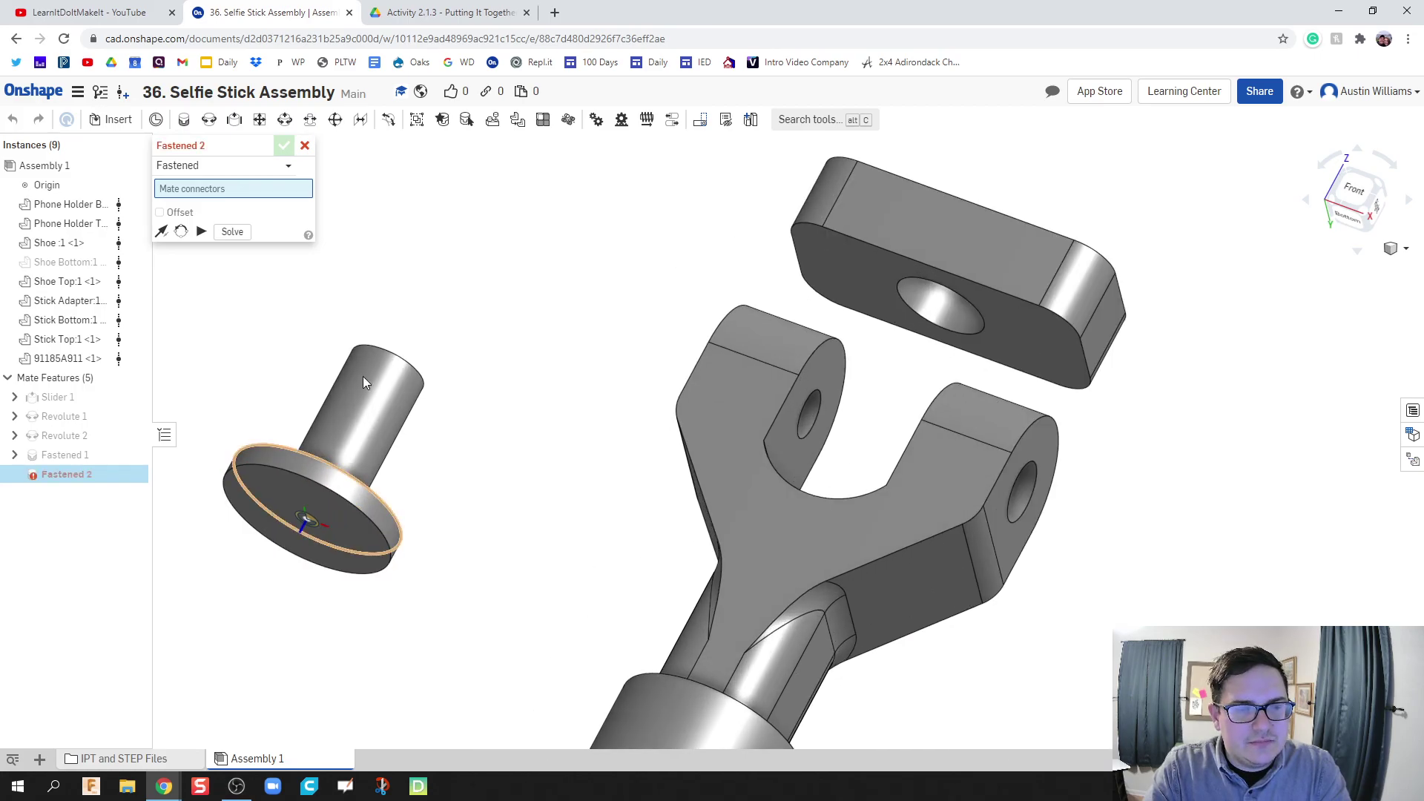
right_drag(362, 374, 309, 464)
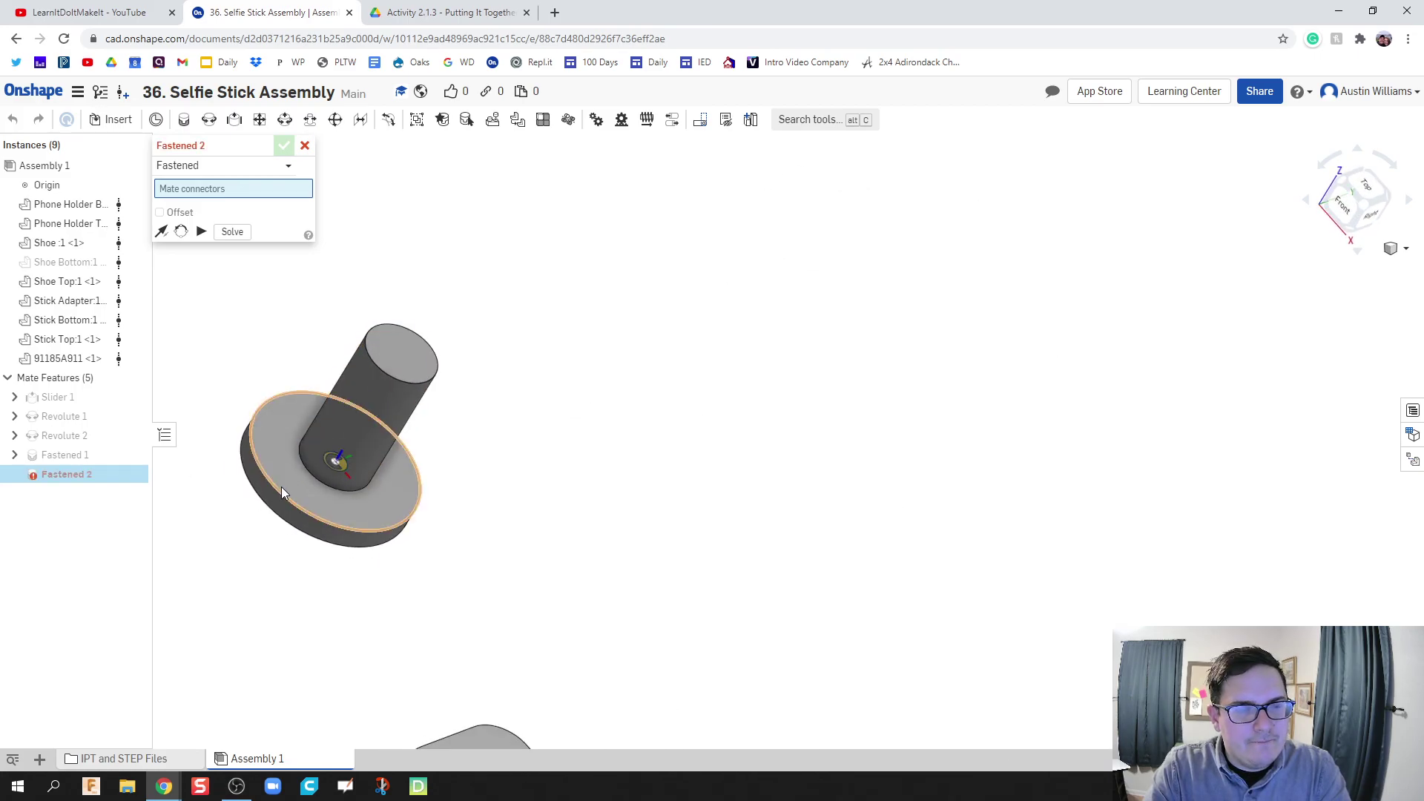
click(310, 473)
right_drag(562, 562, 604, 477)
scroll(853, 282, up, 3)
mouse_move(853, 282)
right_down()
mouse_move(866, 338)
mouse_move(870, 268)
right_up()
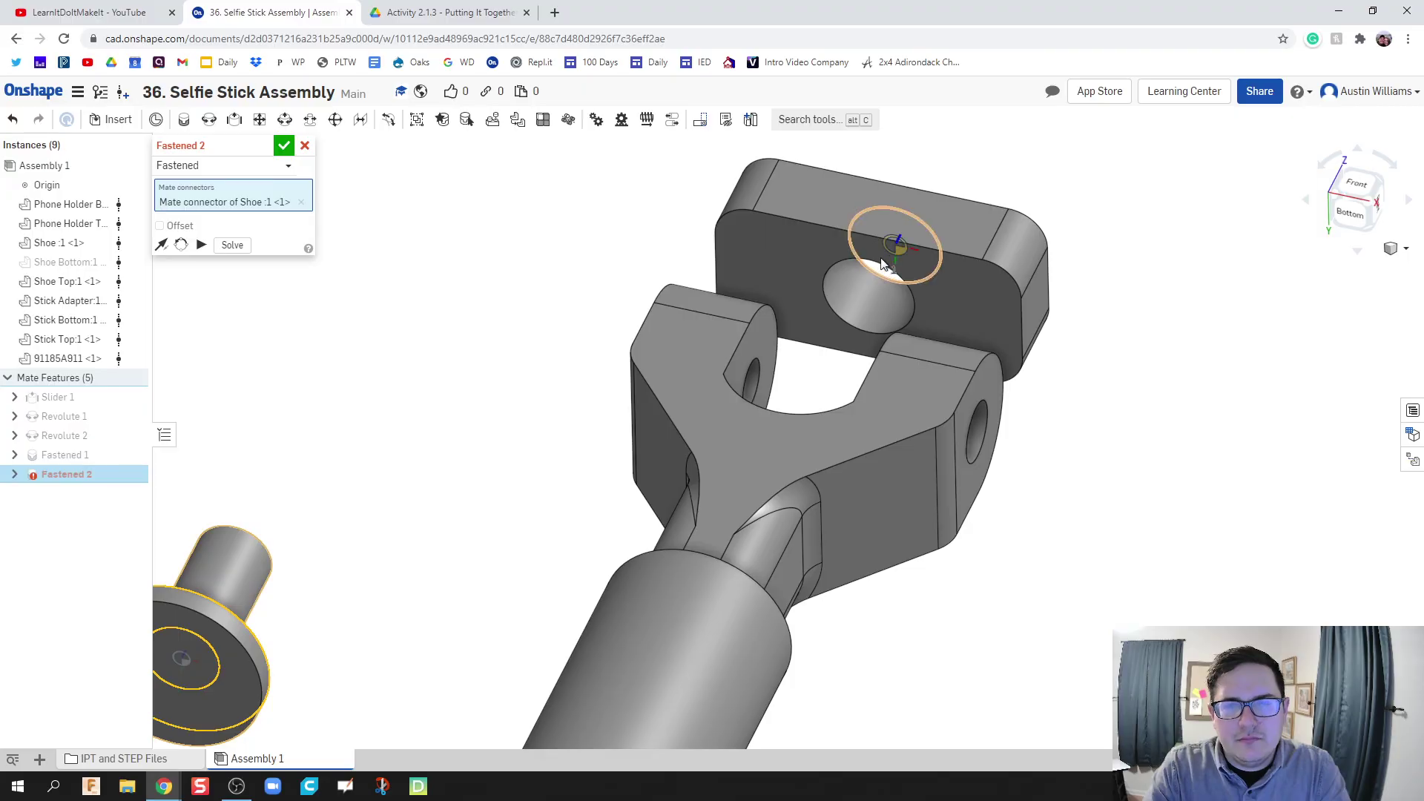
click(816, 298)
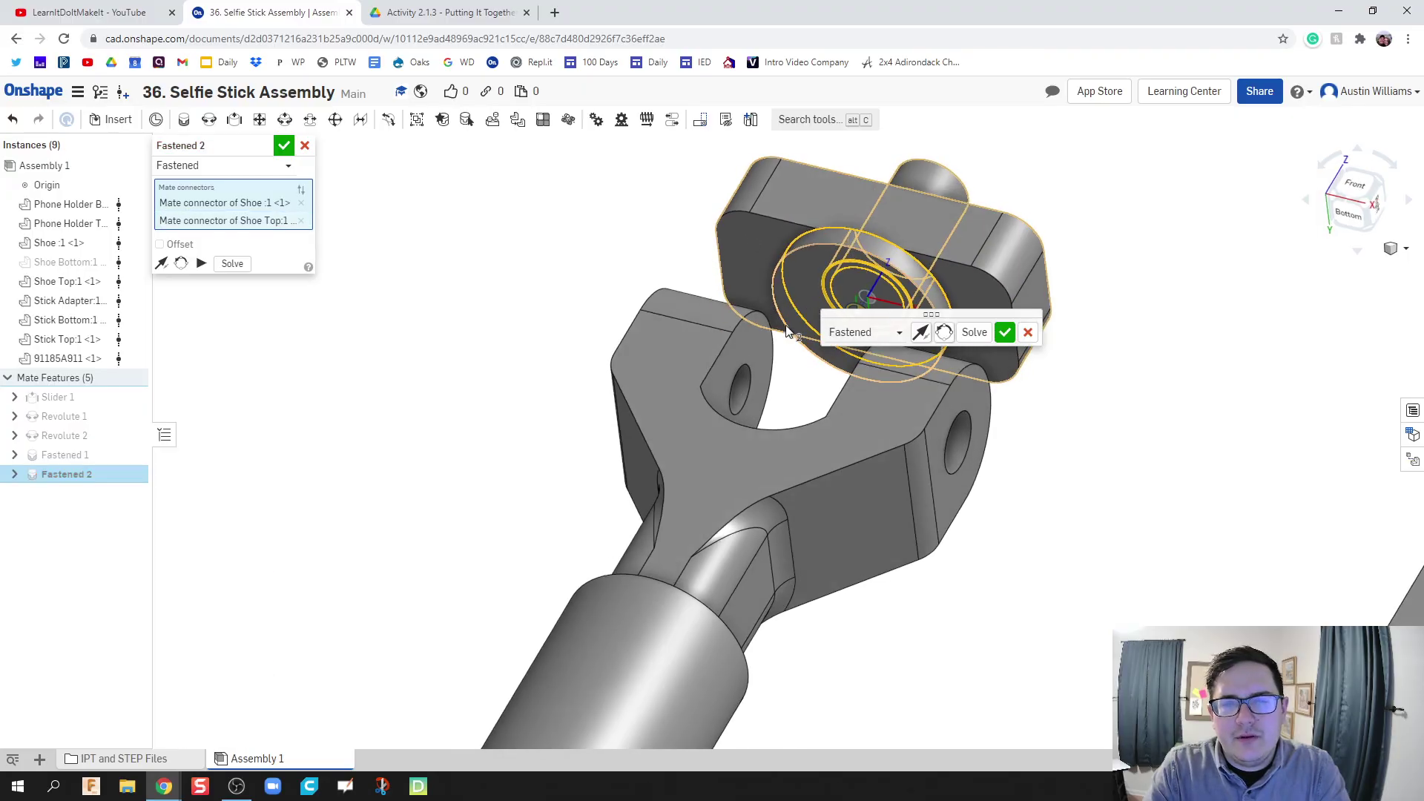
Show the Shoe Bottom again and accept the Fastened 2 mate.
right_drag(790, 332, 785, 359)
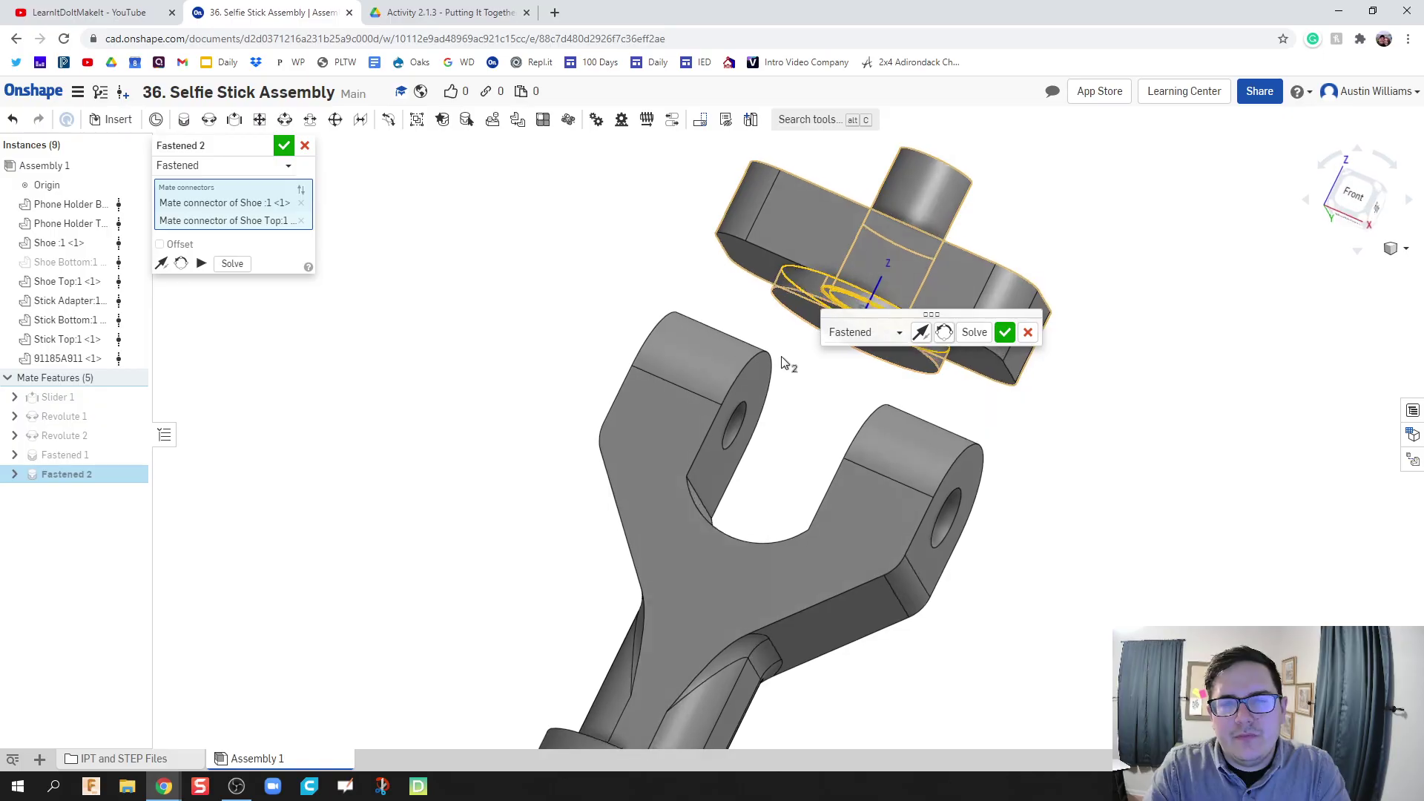
click(140, 262)
right_drag(502, 324, 554, 309)
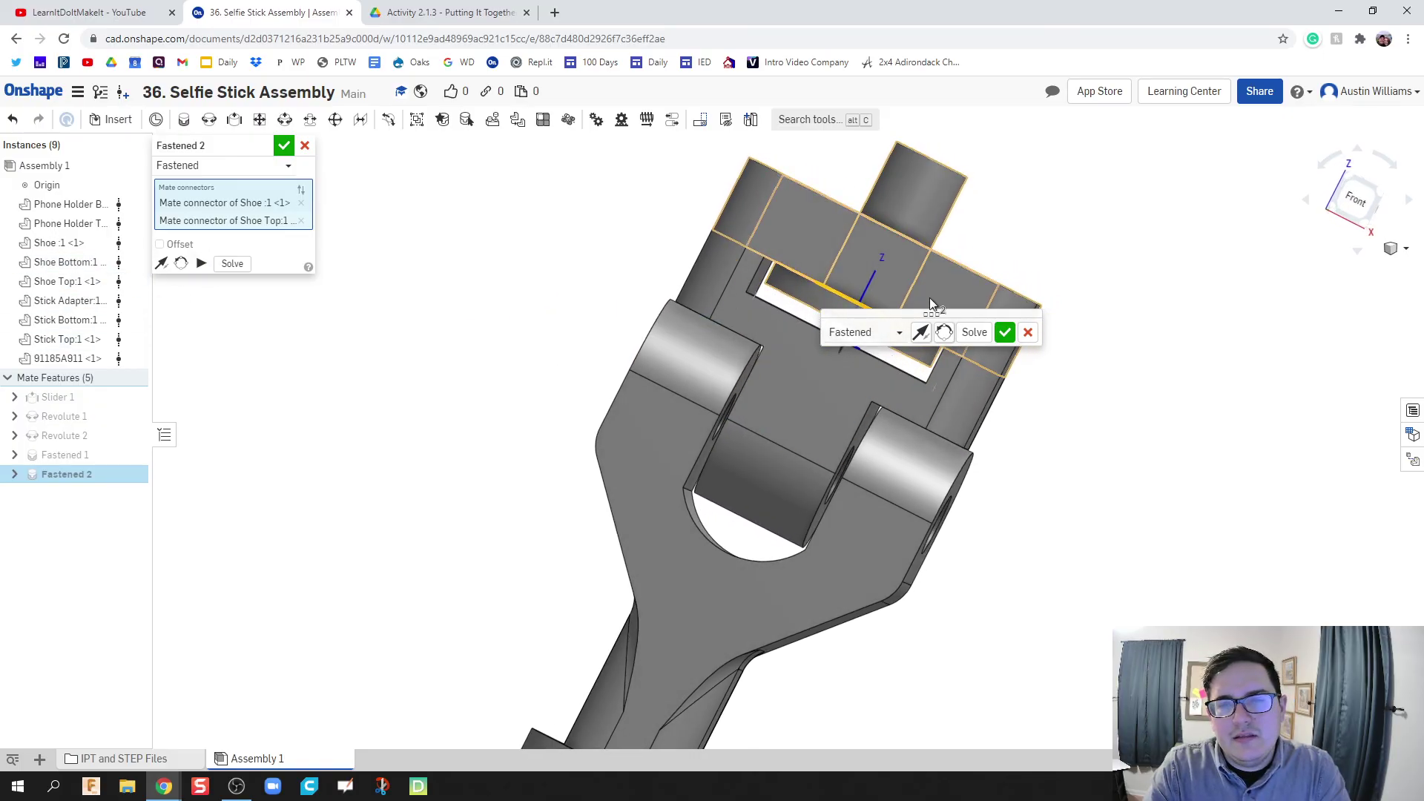
click(1003, 332)
Bring the phone holder plate into view and pick its centre mate connector.
scroll(1054, 325, down, 5)
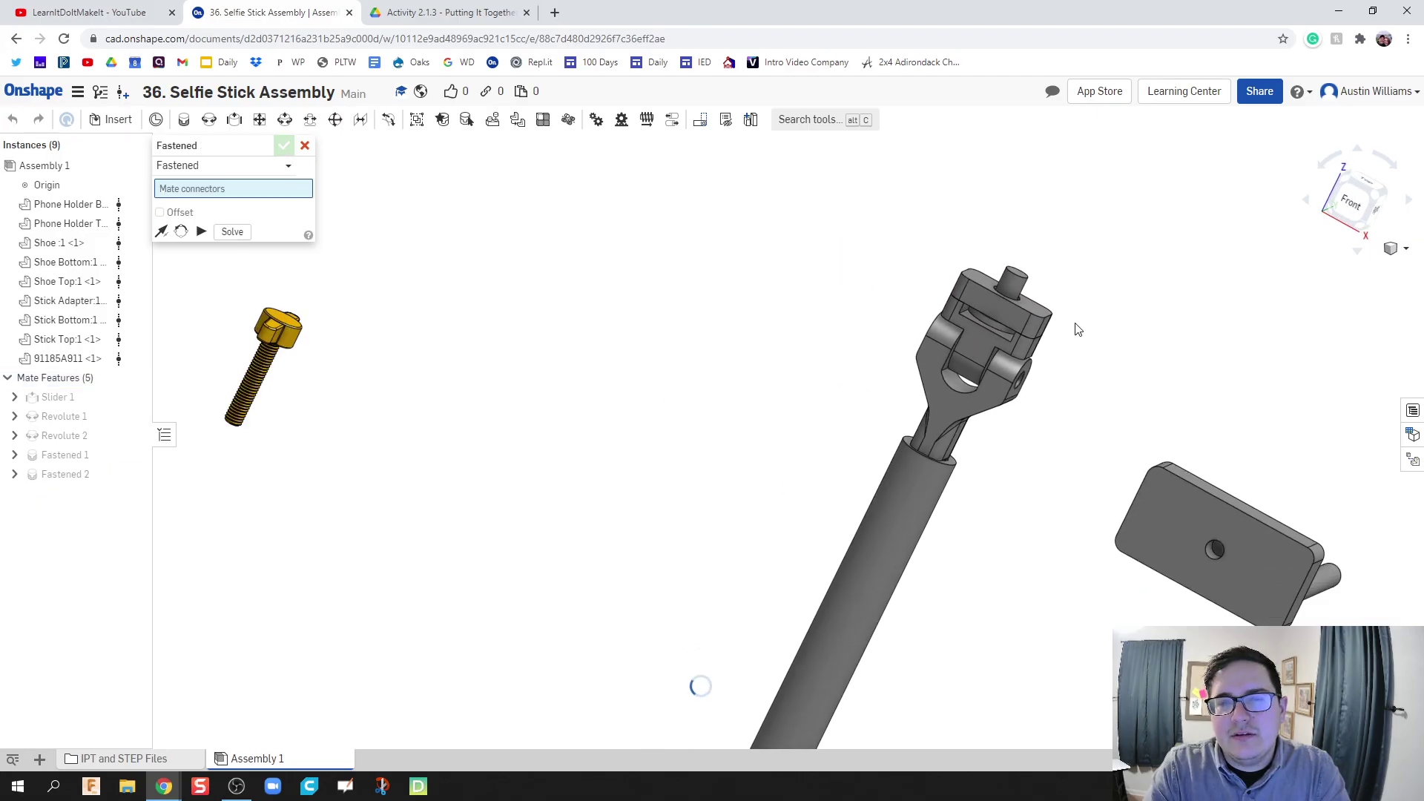
right_drag(1125, 351, 1100, 359)
middle_drag(1062, 330, 786, 276)
scroll(792, 293, up, 3)
mouse_move(779, 335)
right_down()
mouse_move(804, 327)
mouse_move(786, 369)
mouse_move(785, 346)
right_up()
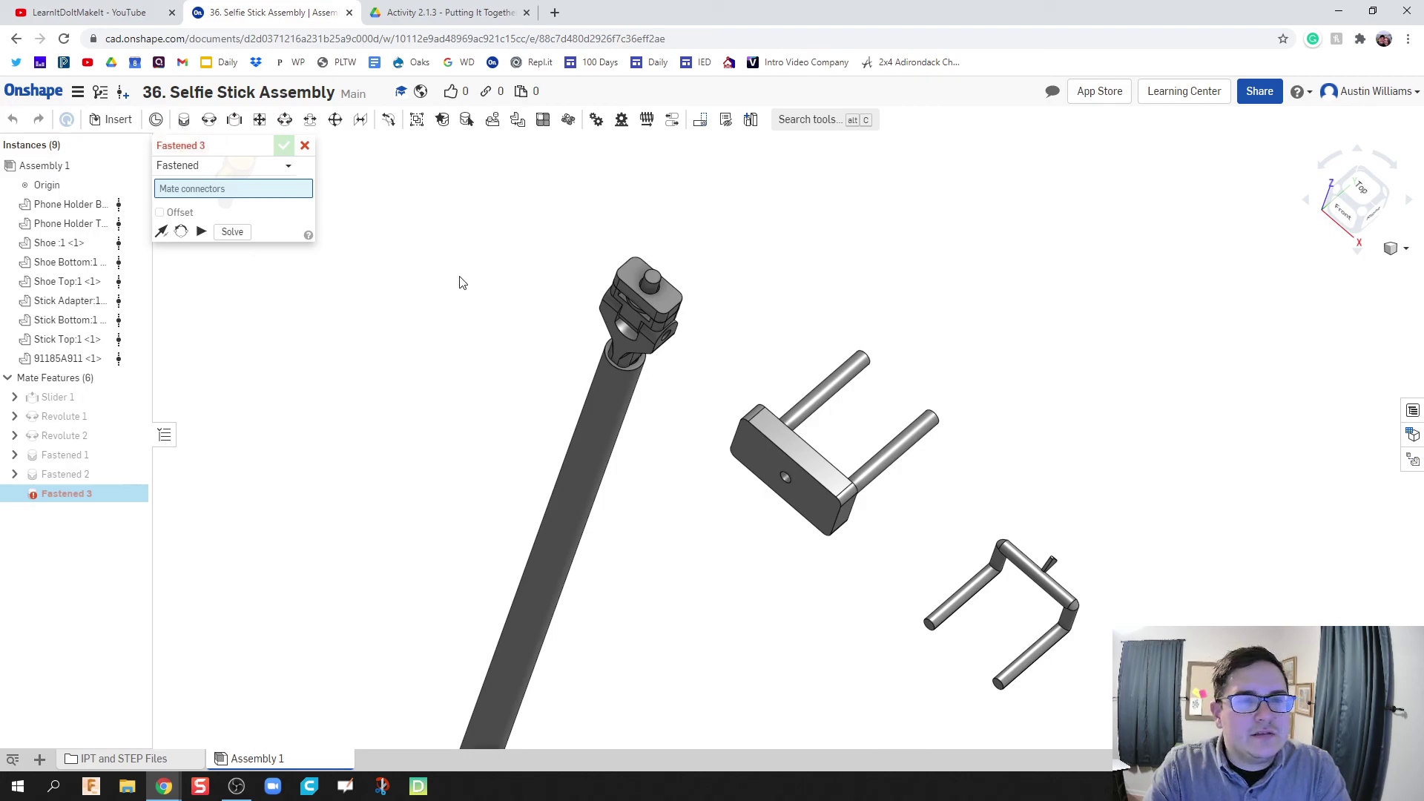
right_drag(805, 464, 811, 480)
scroll(812, 505, up, 5)
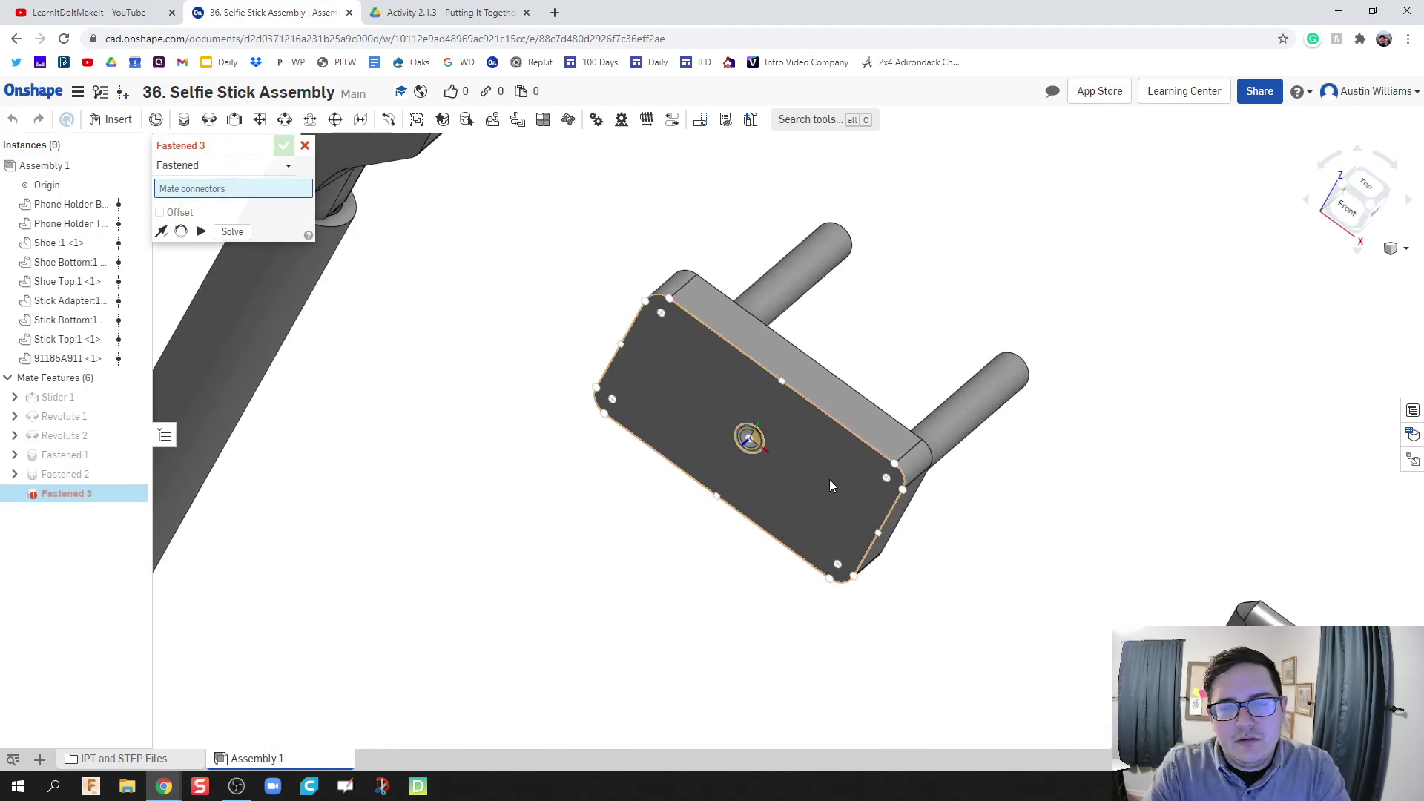
right_click(749, 443)
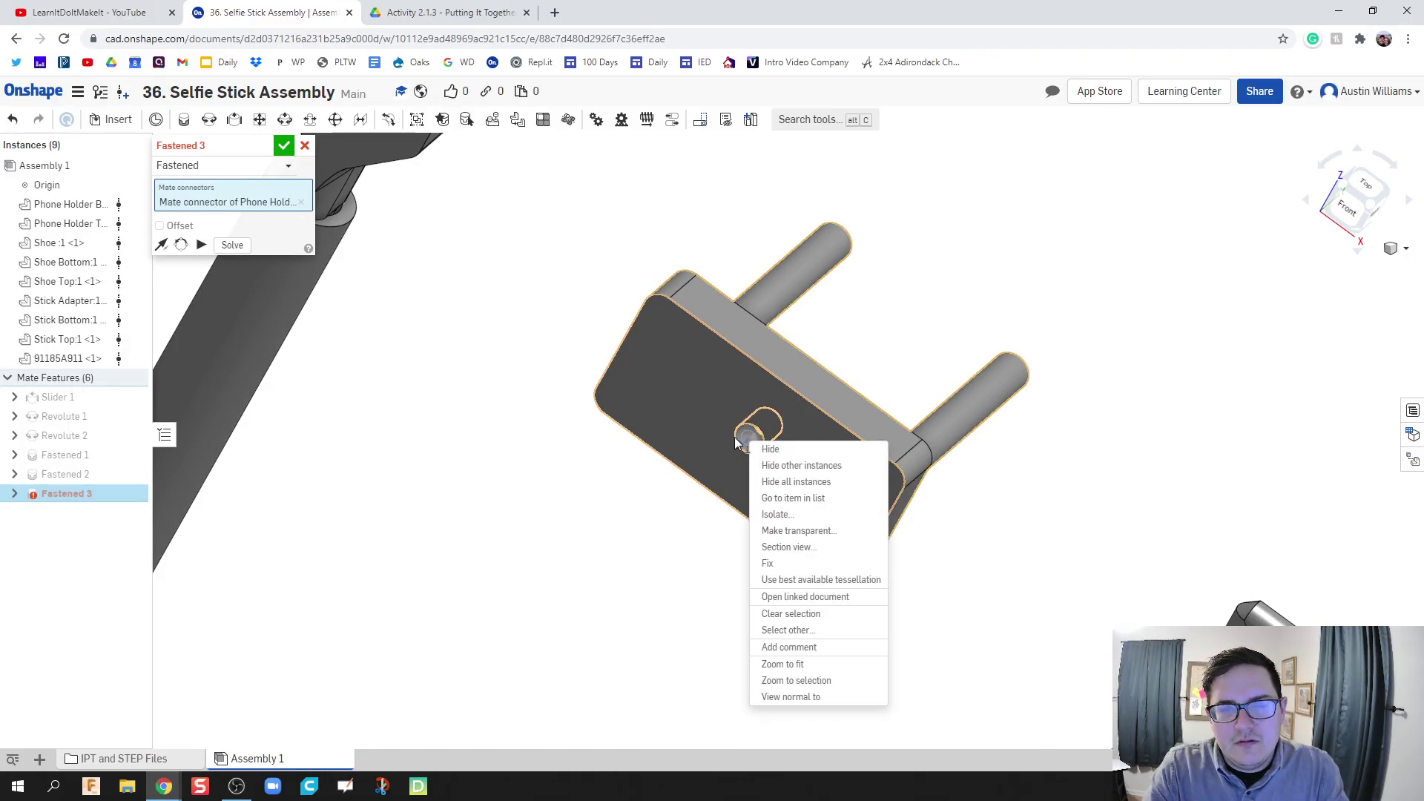
click(502, 270)
Pick the Shoe Top hole connector for the plate and accept Fastened 3.
scroll(502, 261, down, 3)
middle_drag(503, 261, 653, 471)
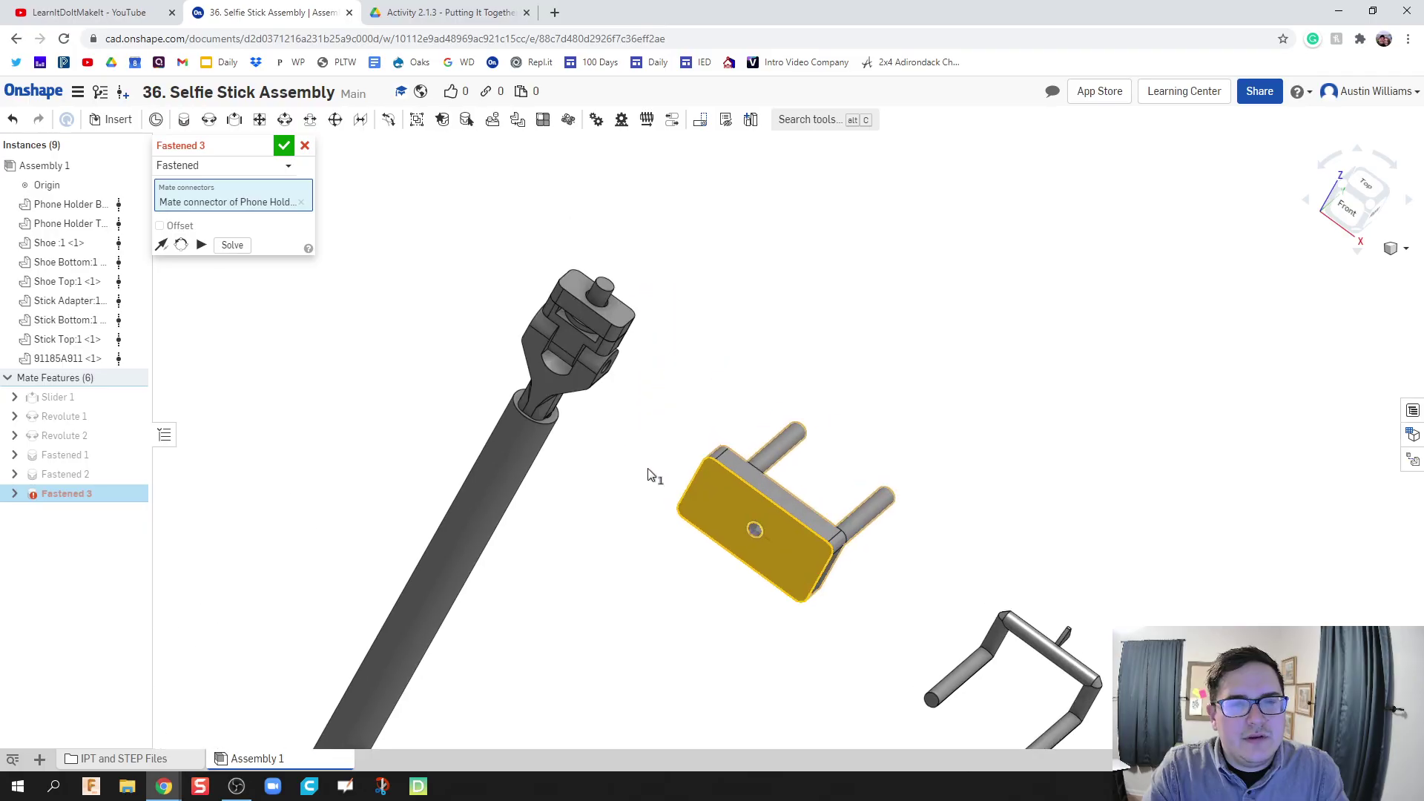
scroll(631, 354, up, 1)
scroll(632, 354, up, 2)
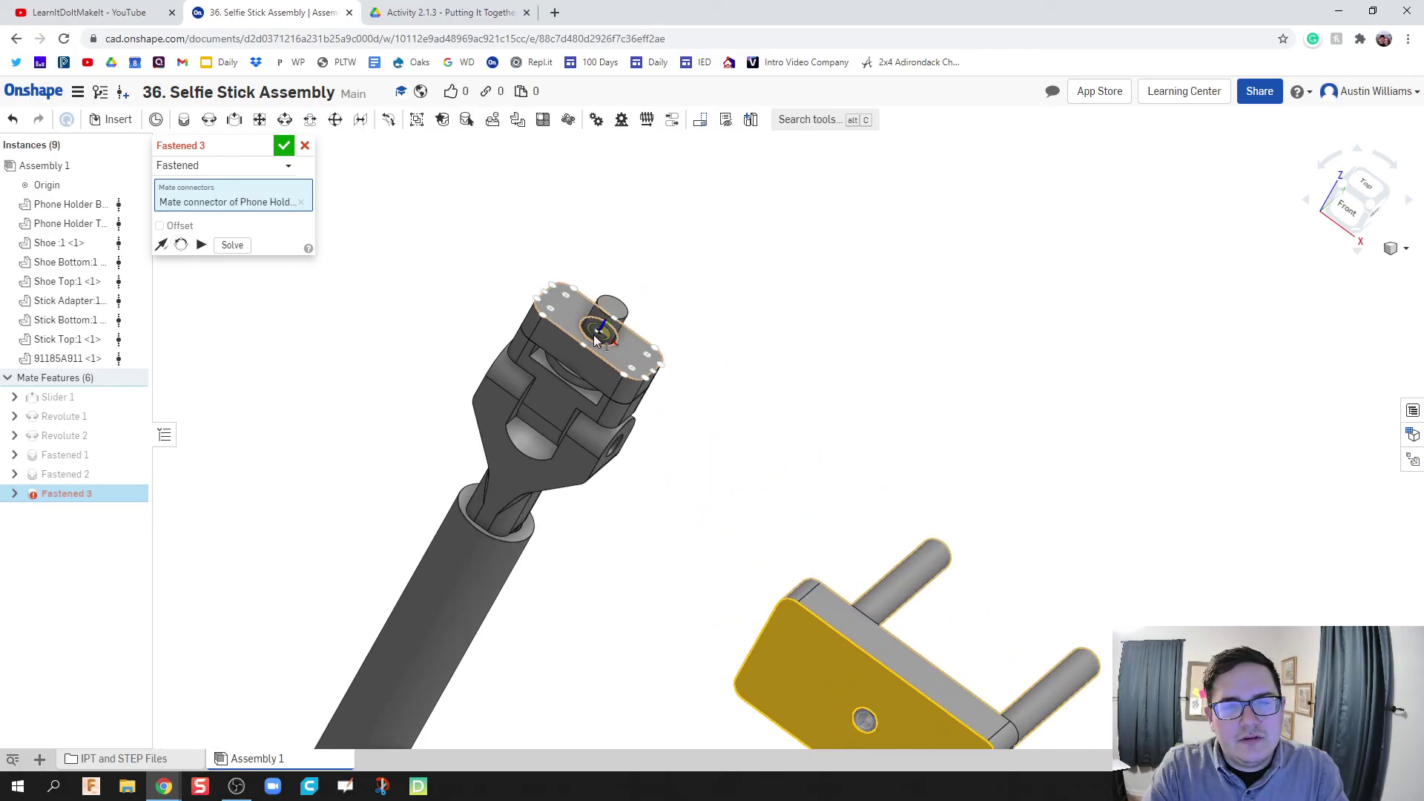
right_click(599, 338)
click(599, 338)
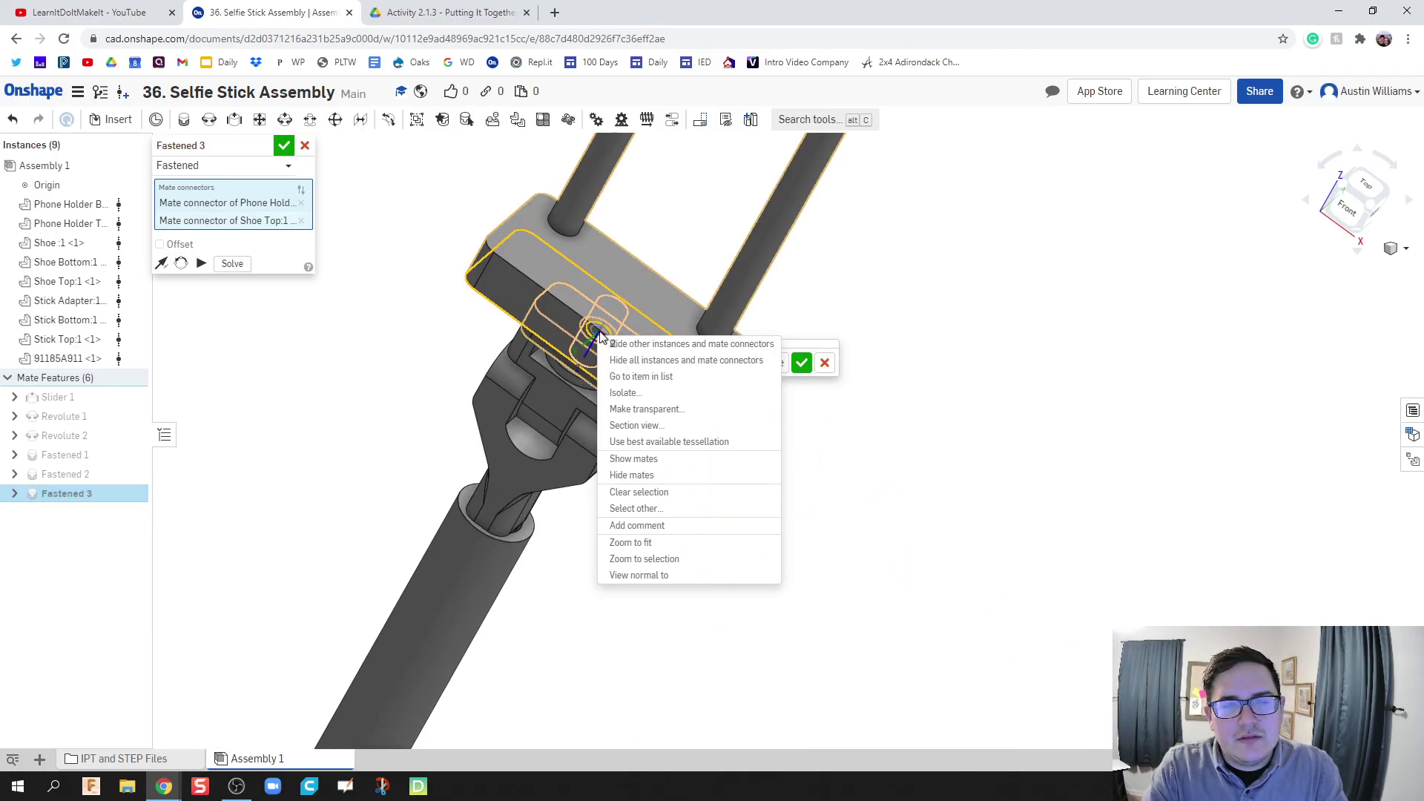
click(903, 421)
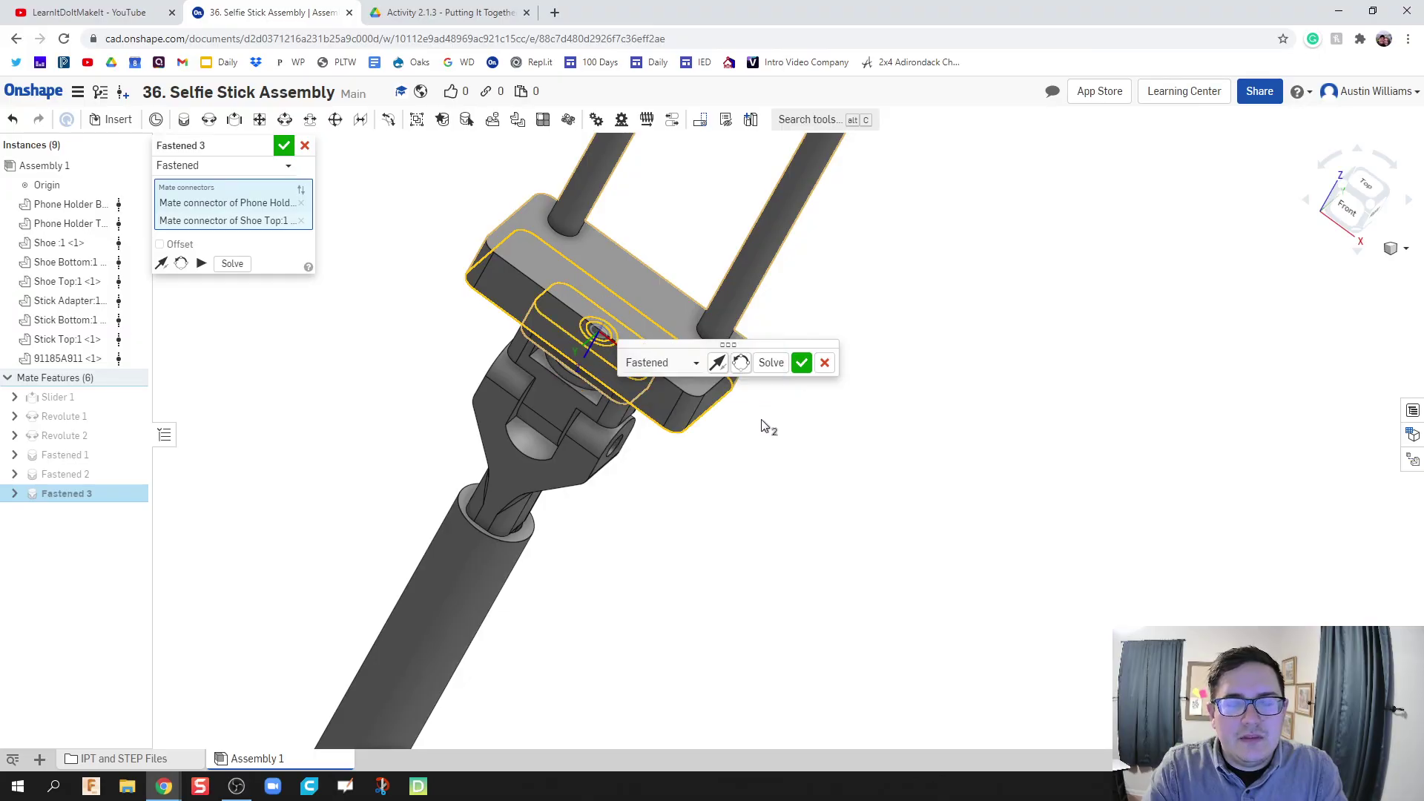
scroll(765, 428, down, 2)
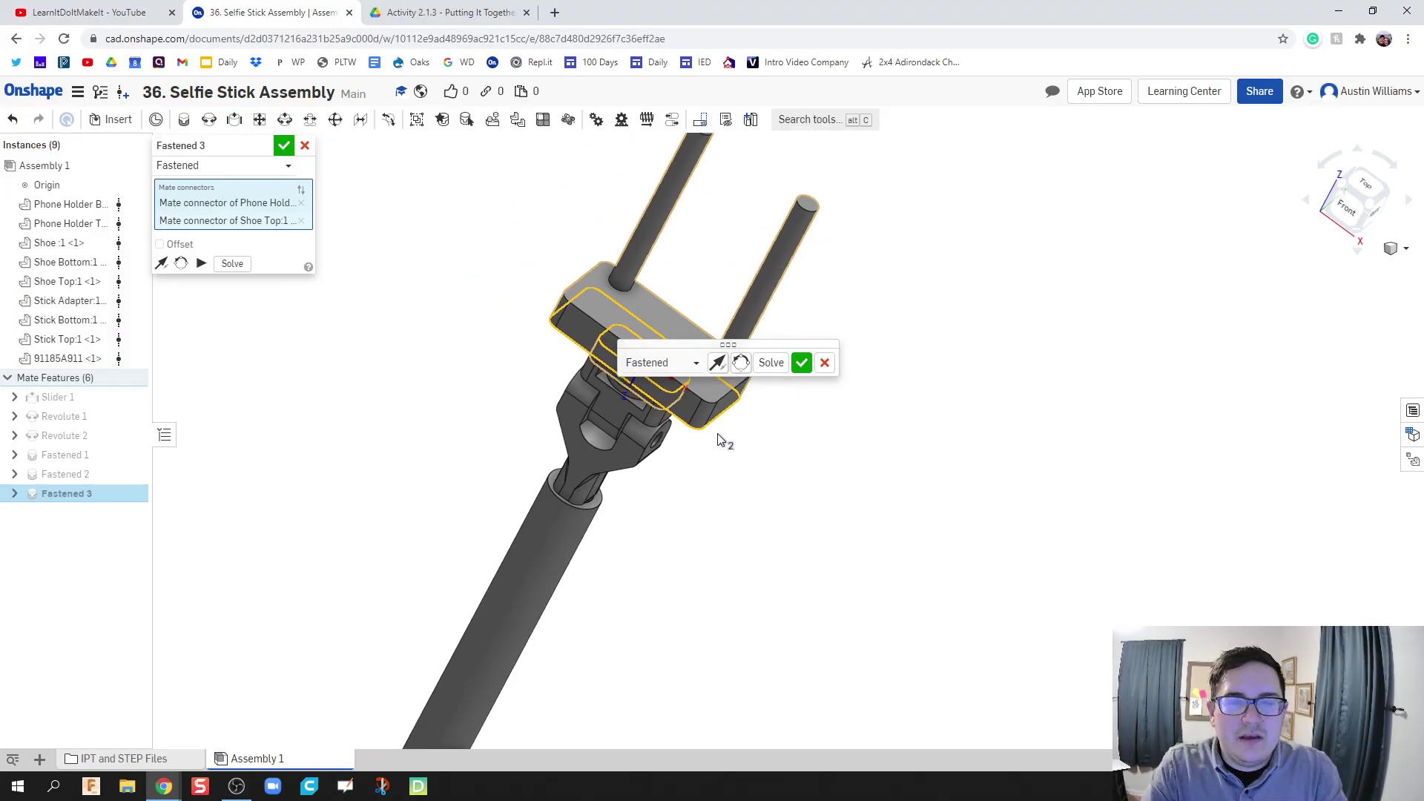
key(Left)
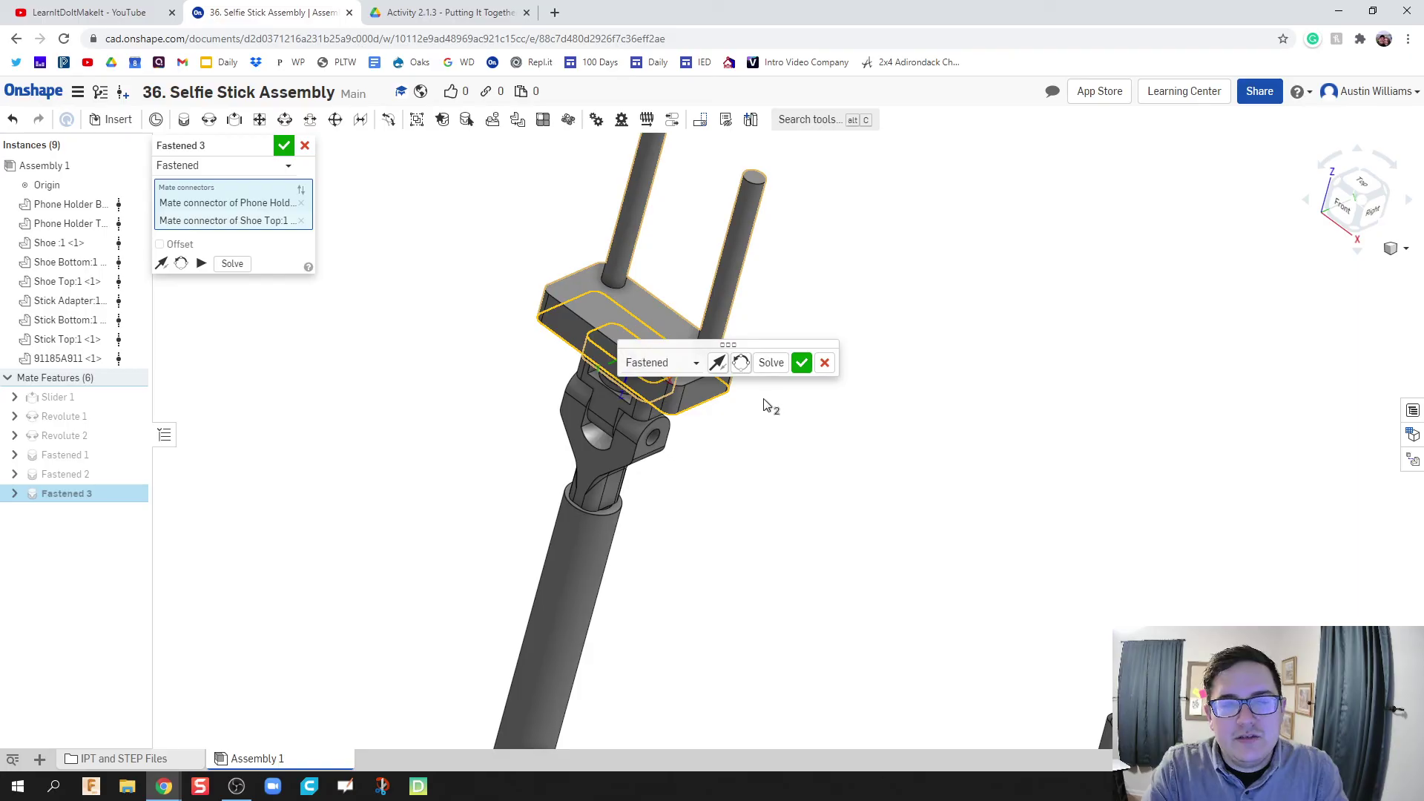
click(801, 362)
Pick the knob screw's mate connector under its head.
scroll(733, 440, down, 2)
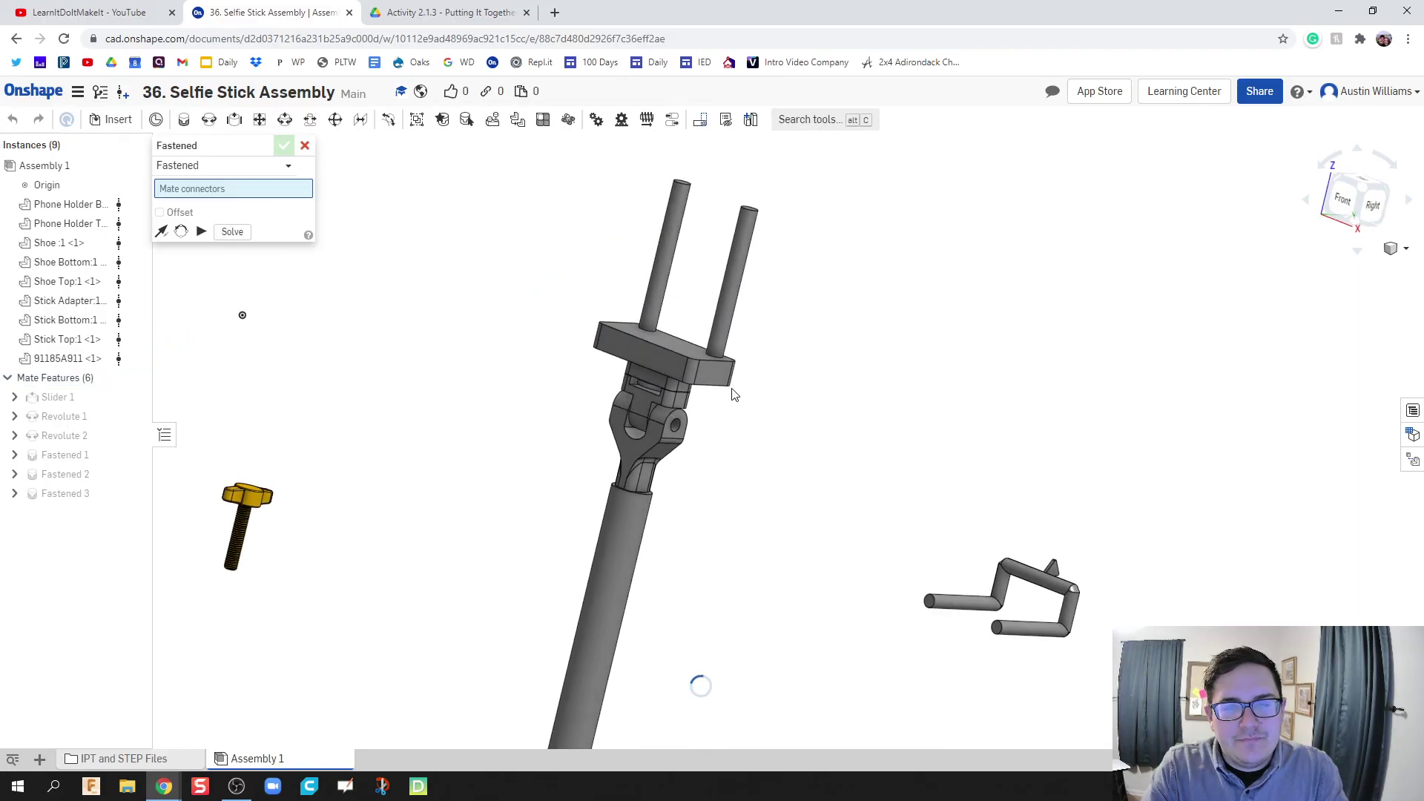
right_drag(734, 393, 764, 410)
middle_drag(299, 436, 486, 419)
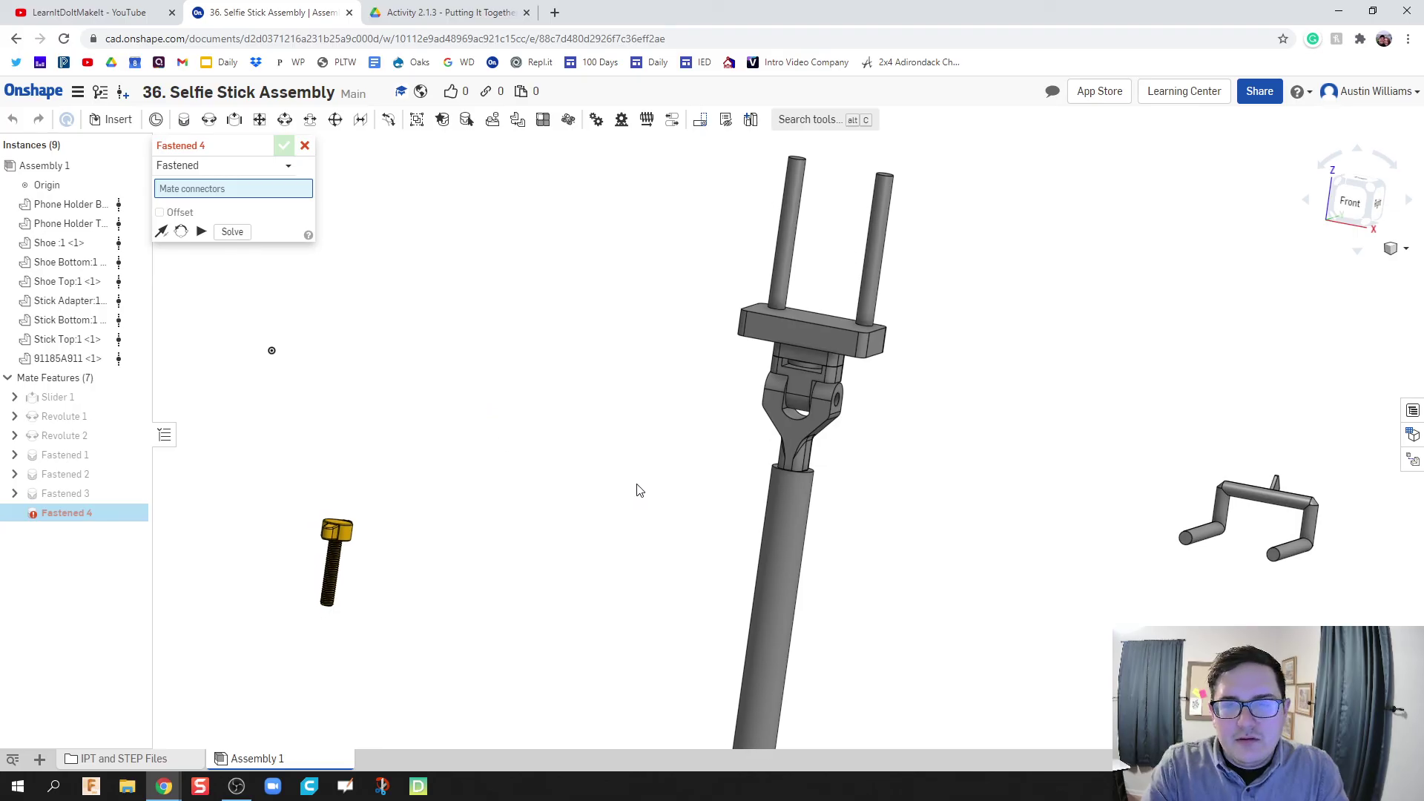
right_drag(640, 491, 634, 493)
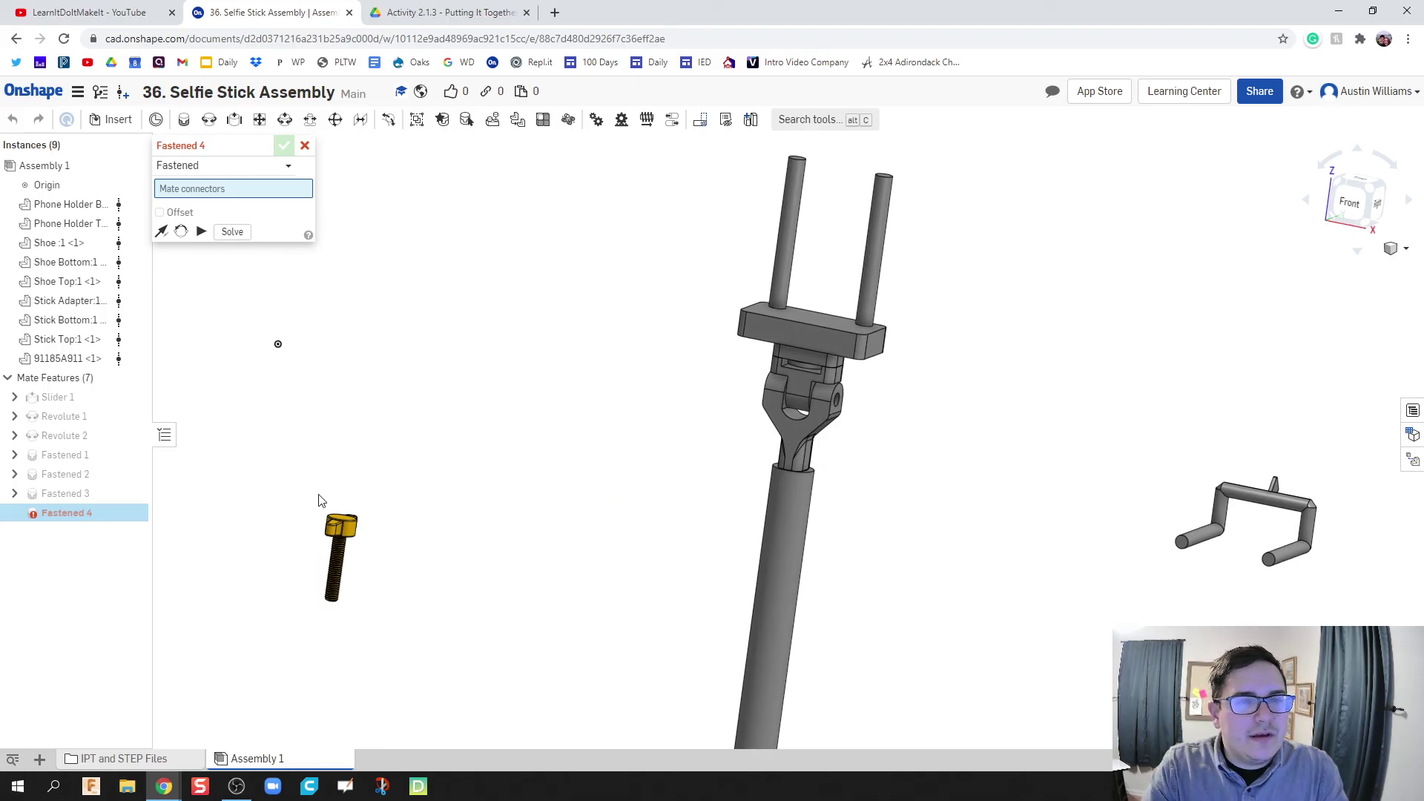
right_drag(304, 618, 322, 556)
scroll(319, 558, up, 10)
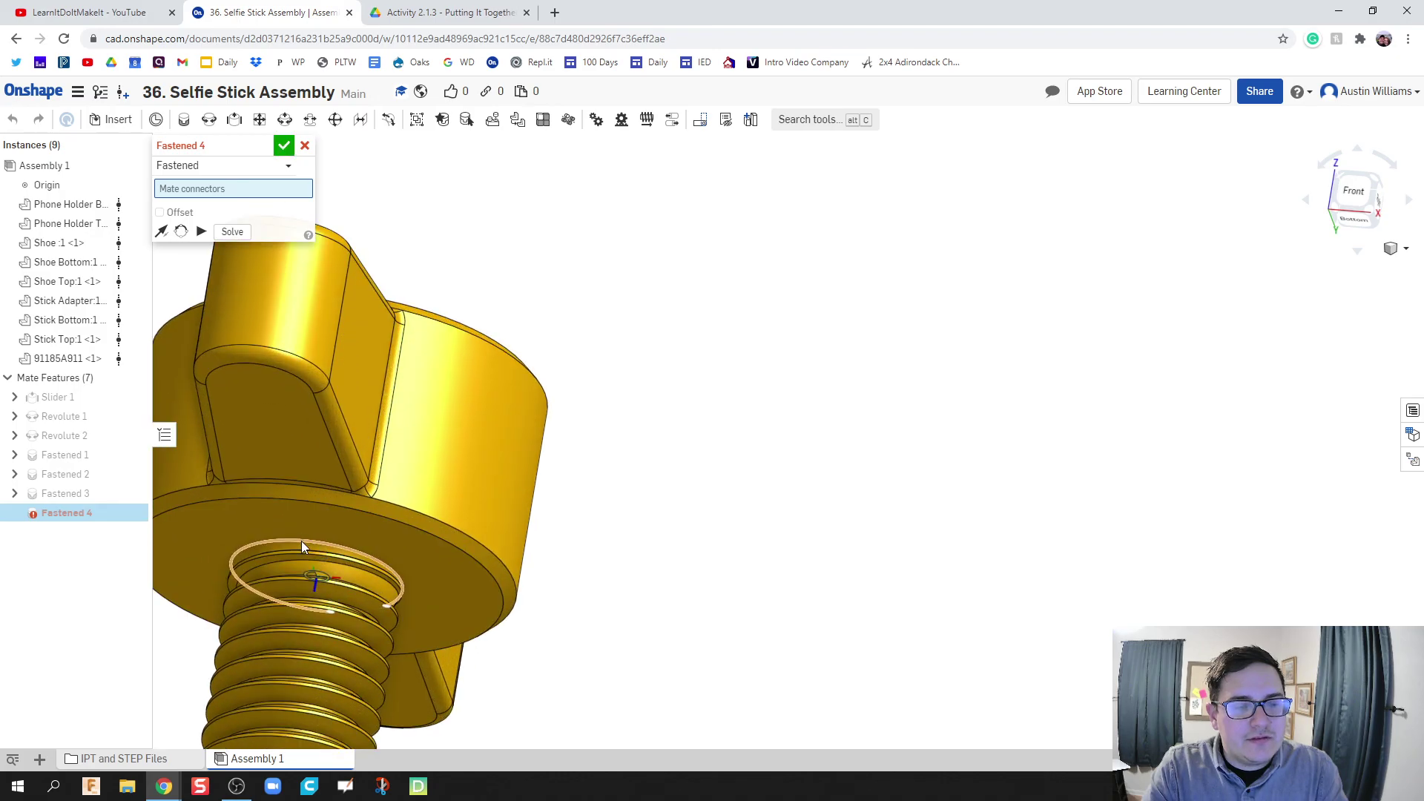
click(301, 541)
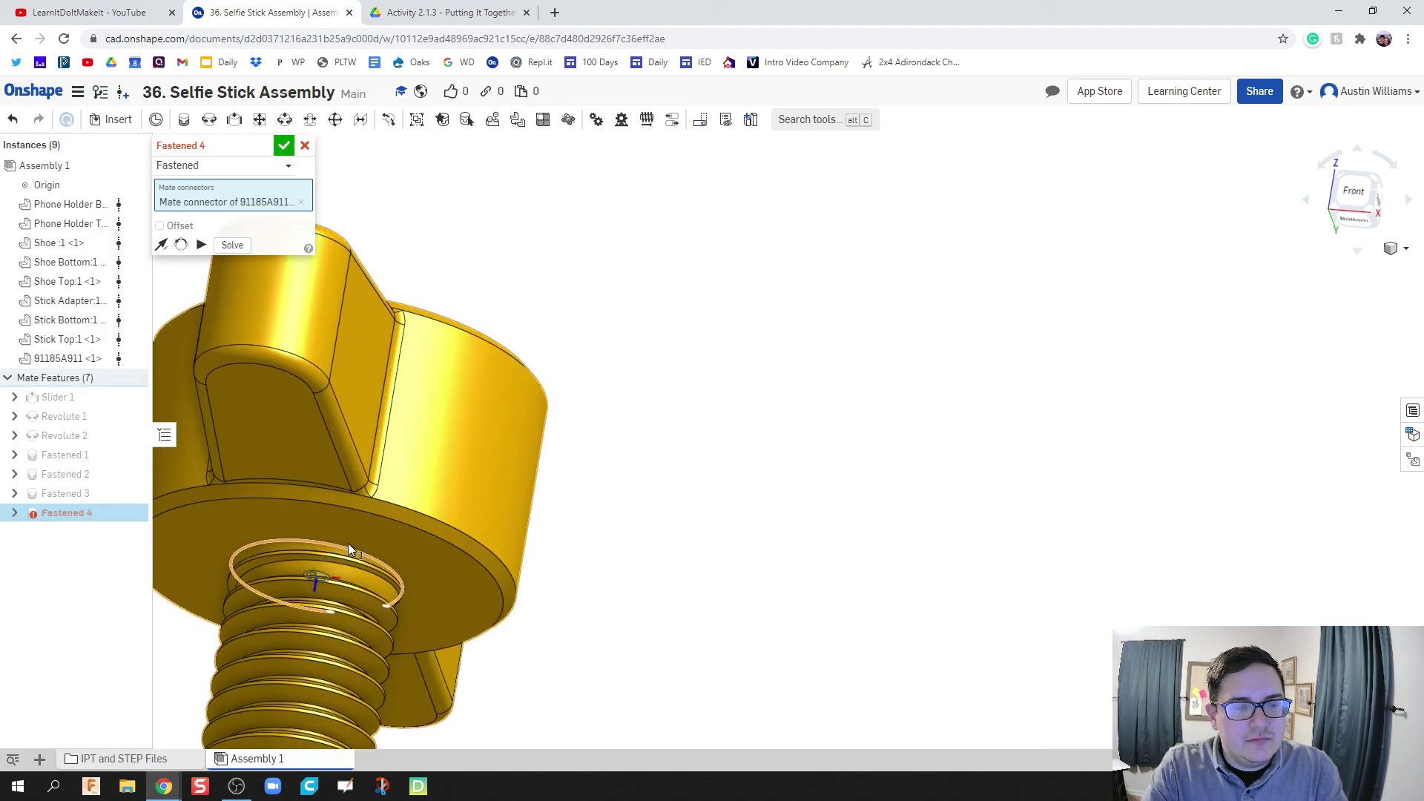
Seat the screw in the Stick Adapter's side hole, flip it inward, and accept Fastened 4.
scroll(349, 549, down, 15)
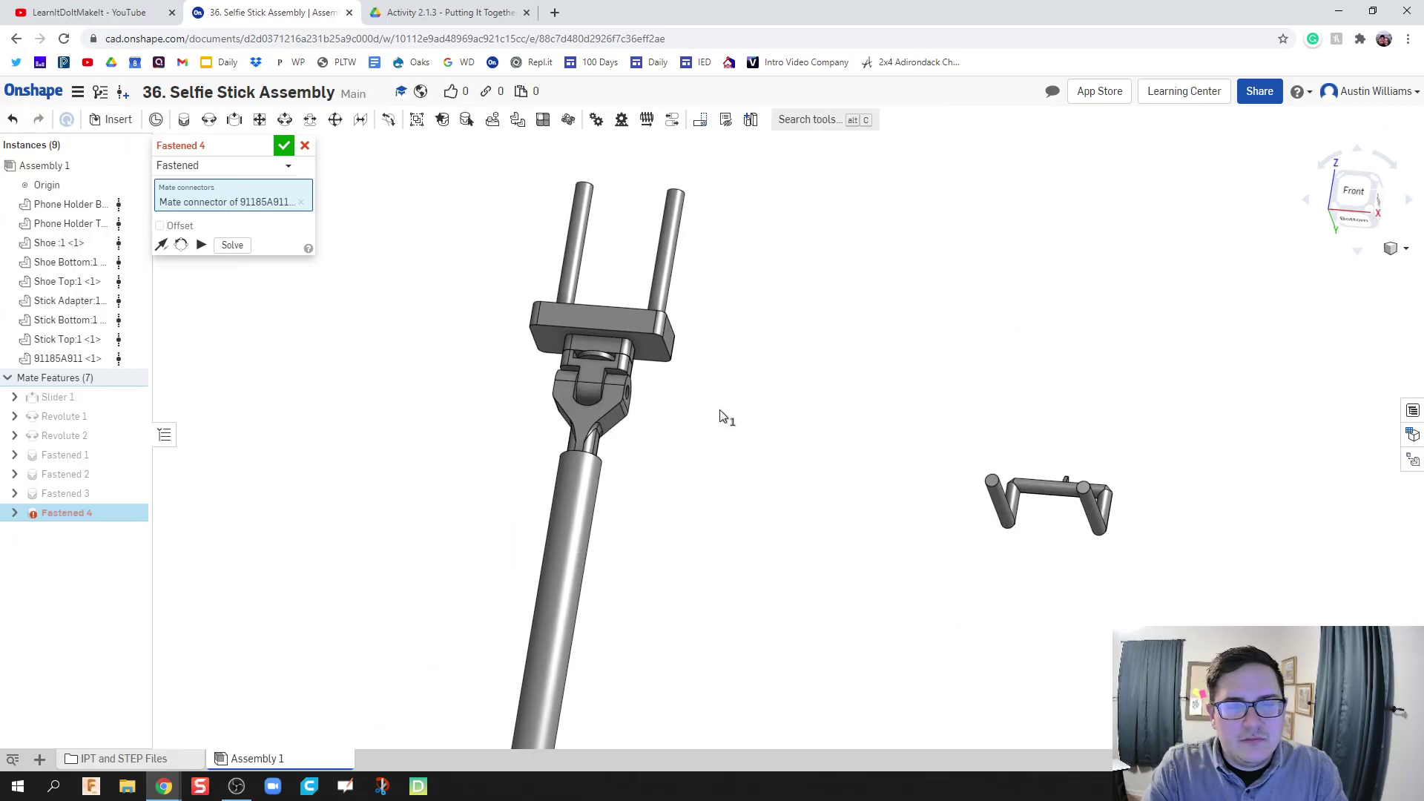
right_drag(718, 414, 657, 390)
scroll(657, 390, up, 6)
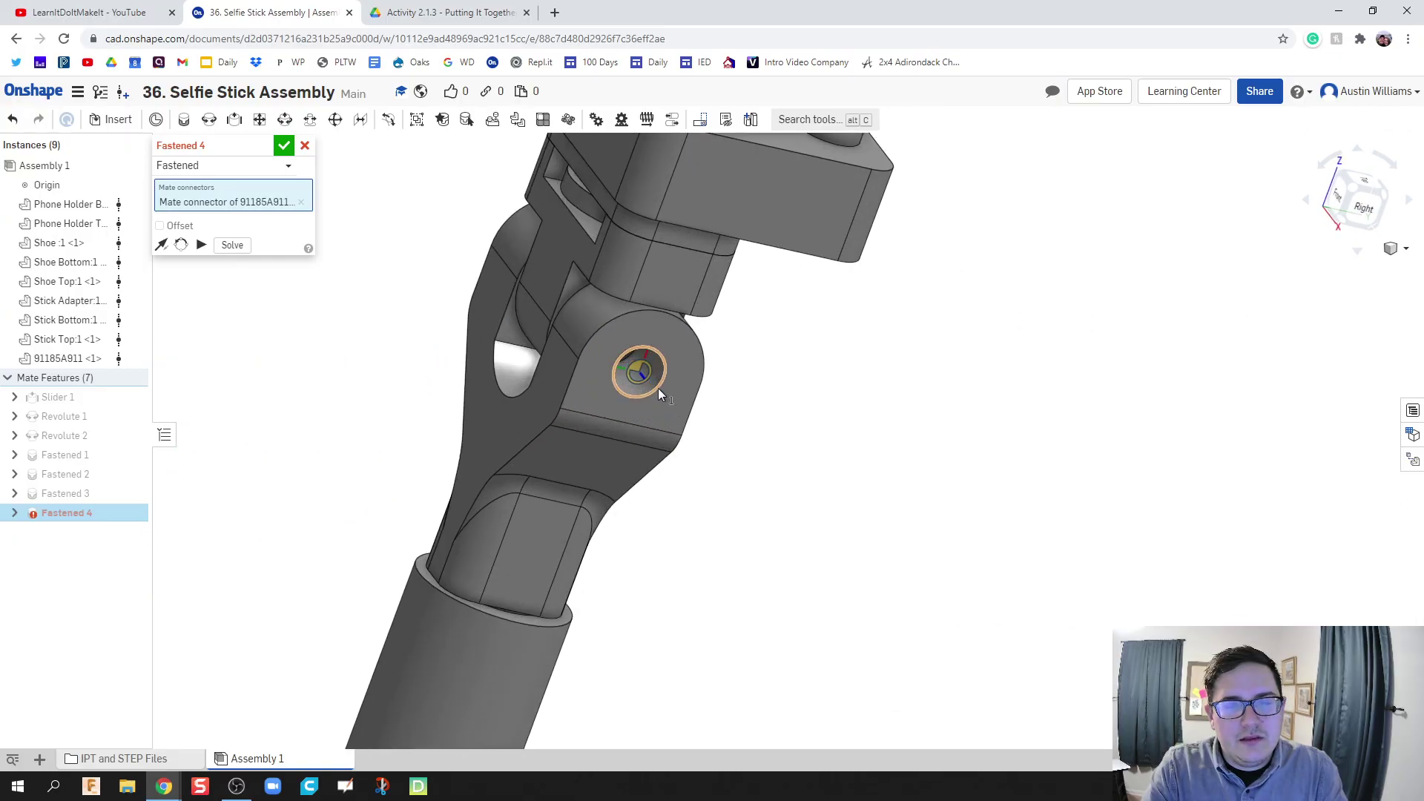
click(657, 388)
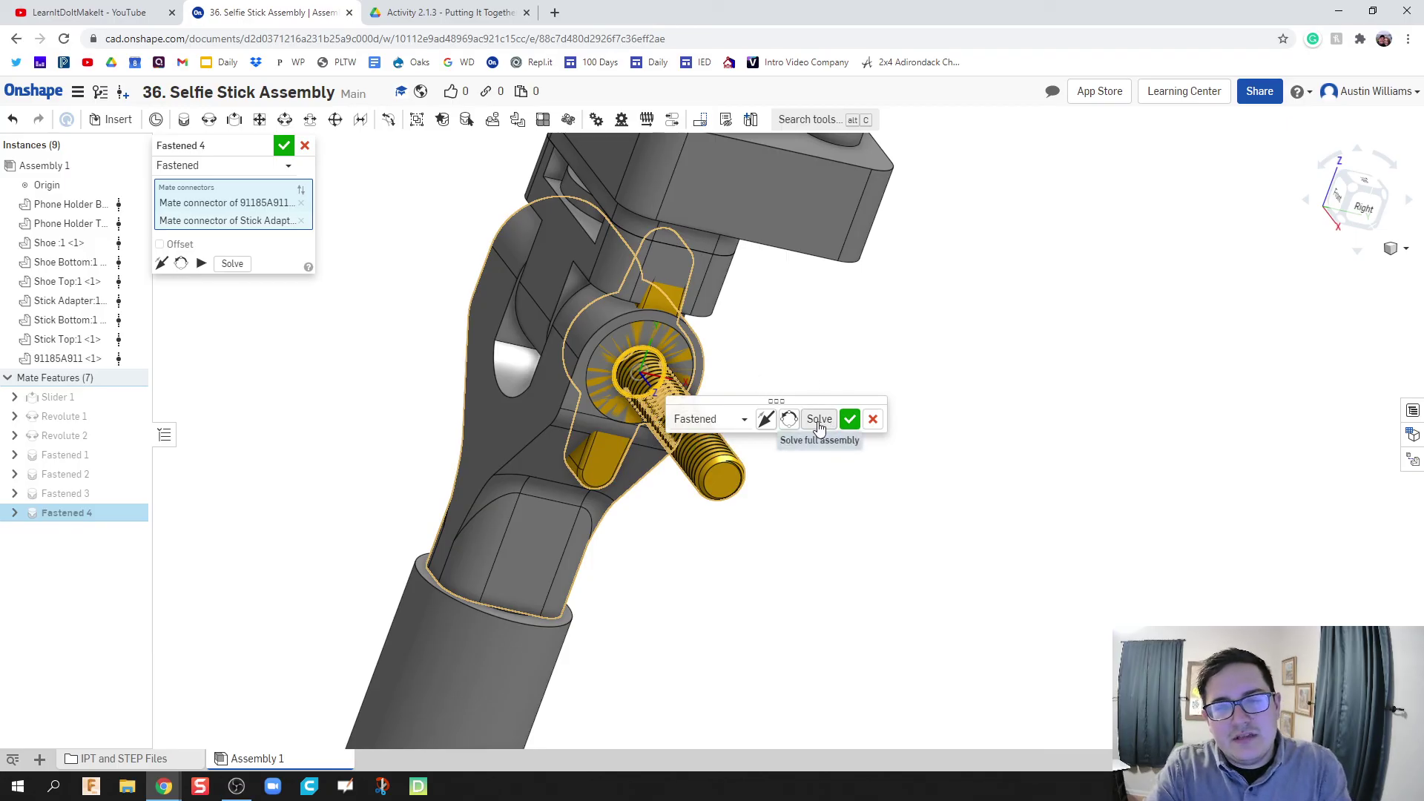
click(765, 421)
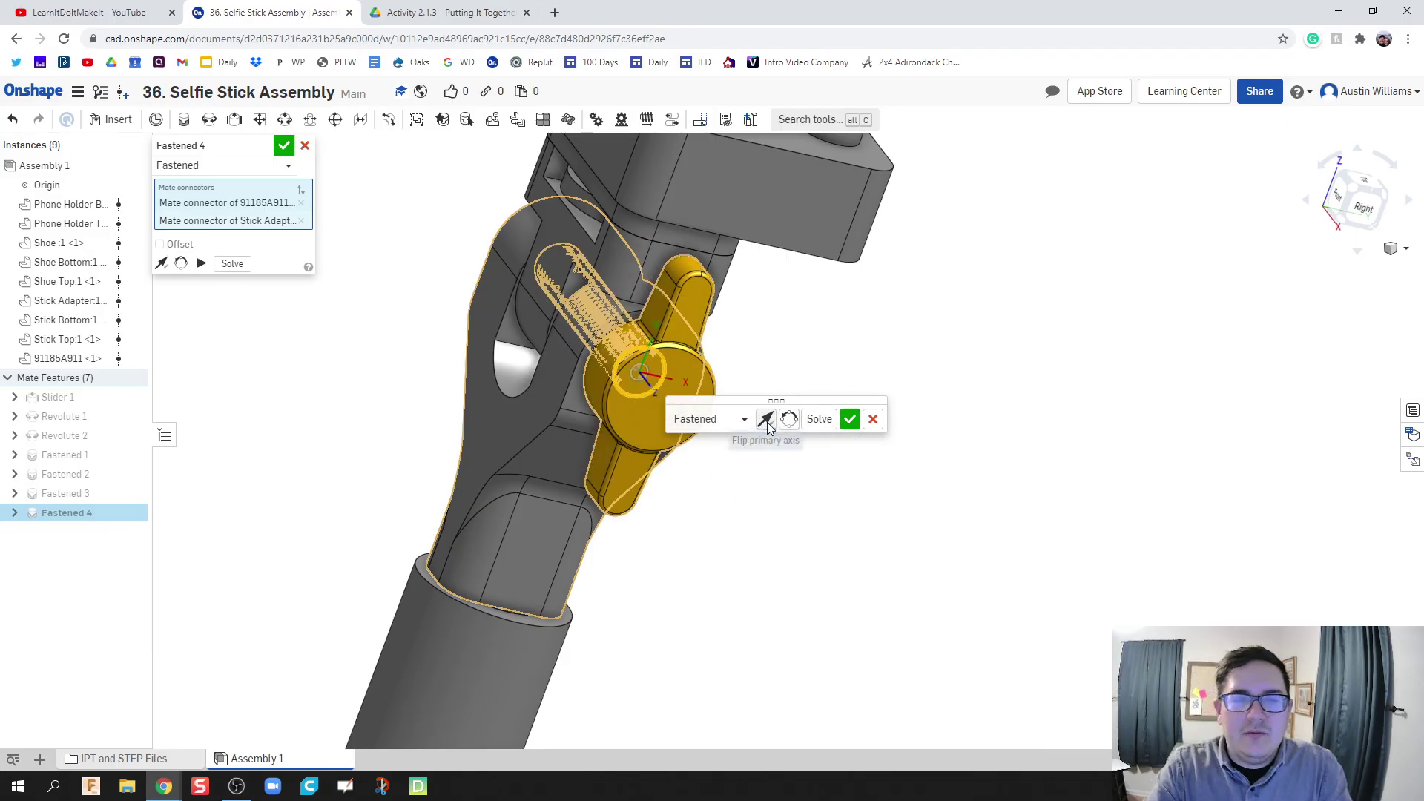
right_drag(749, 475, 809, 527)
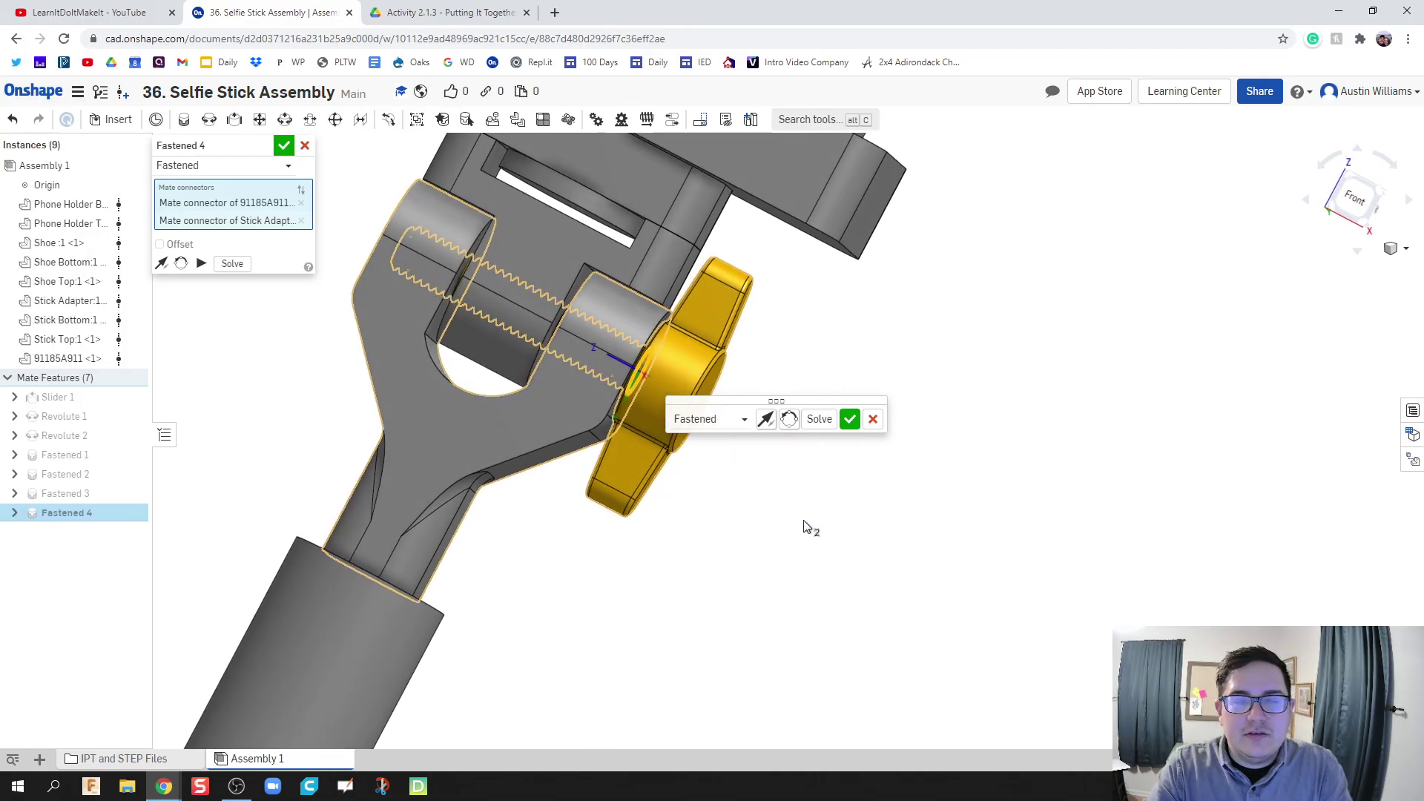
scroll(666, 386, up, 5)
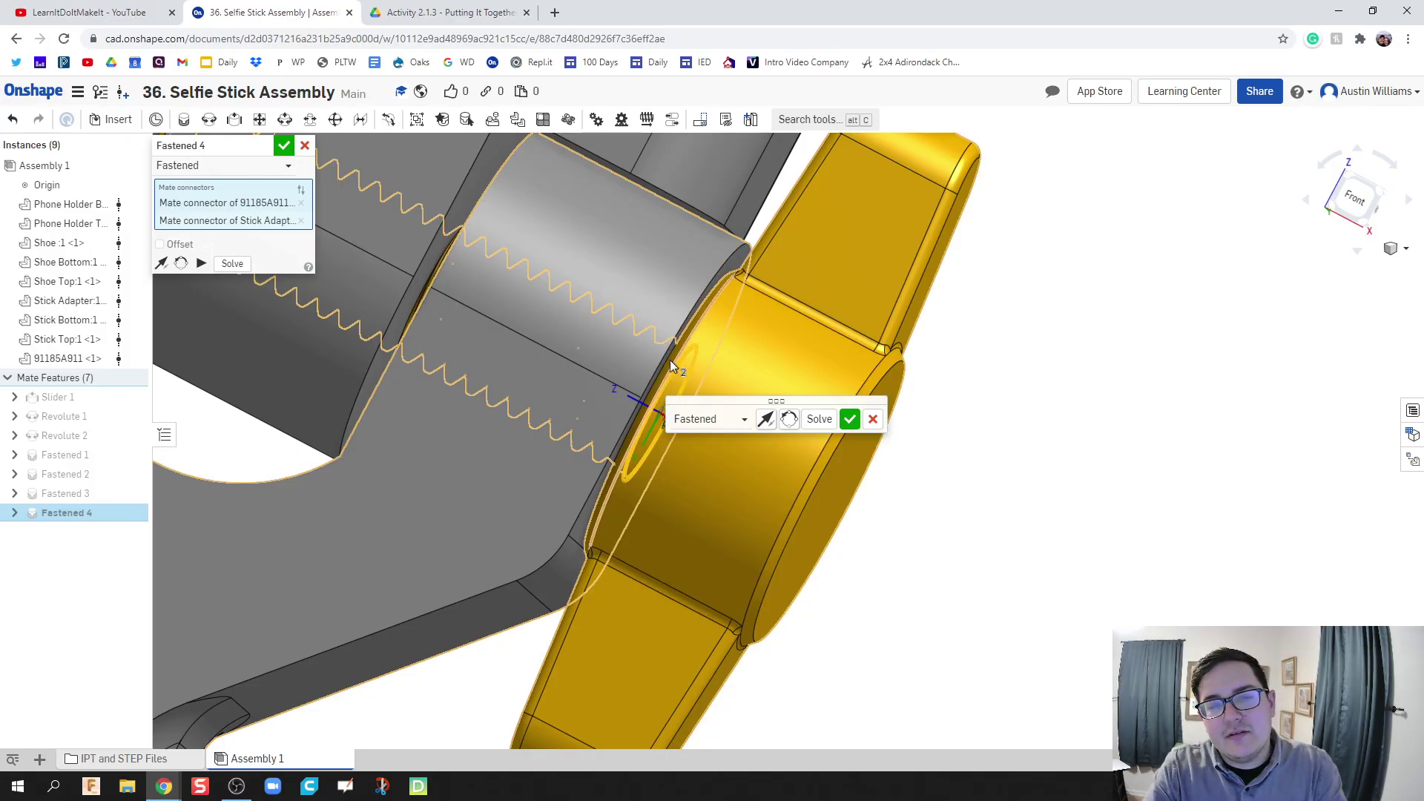
scroll(671, 356, down, 10)
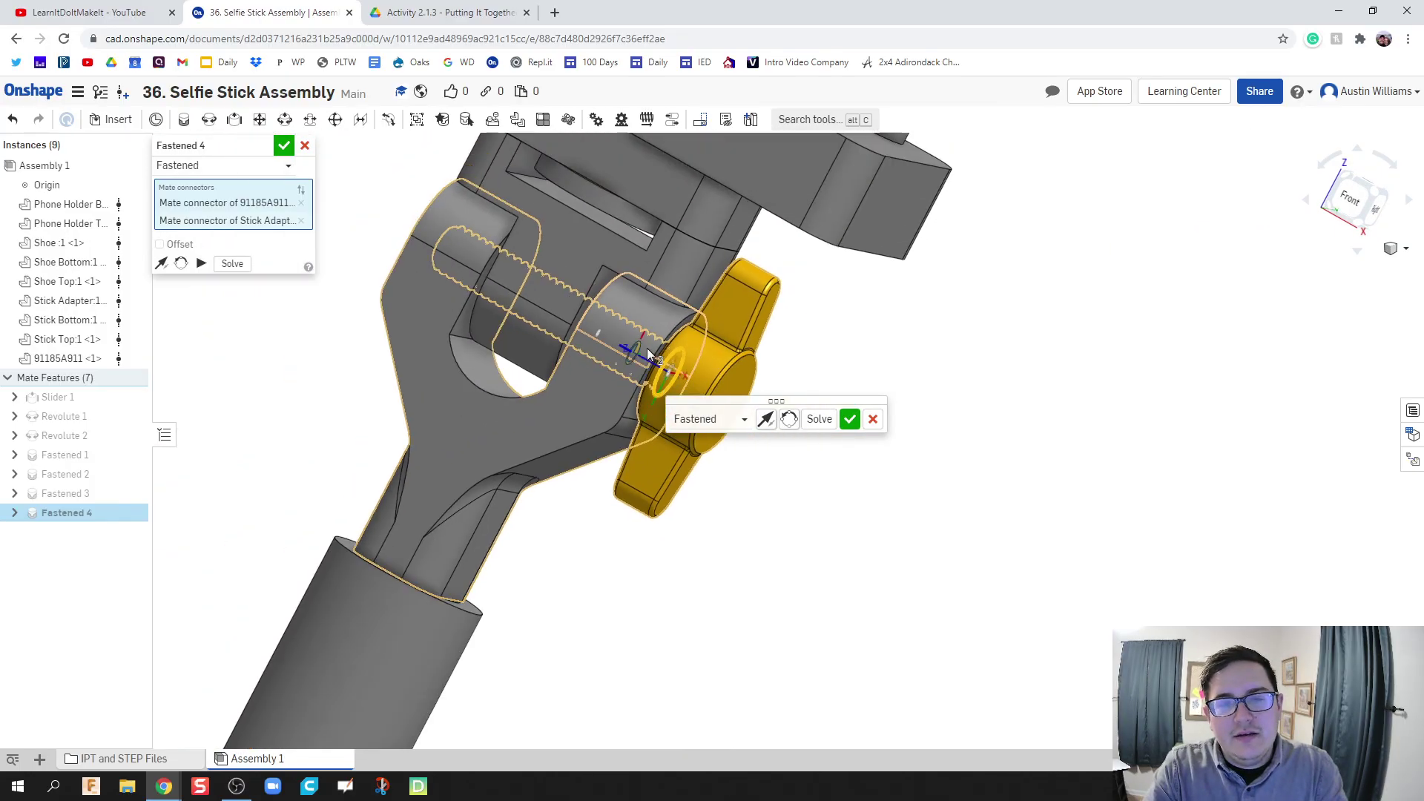
click(850, 419)
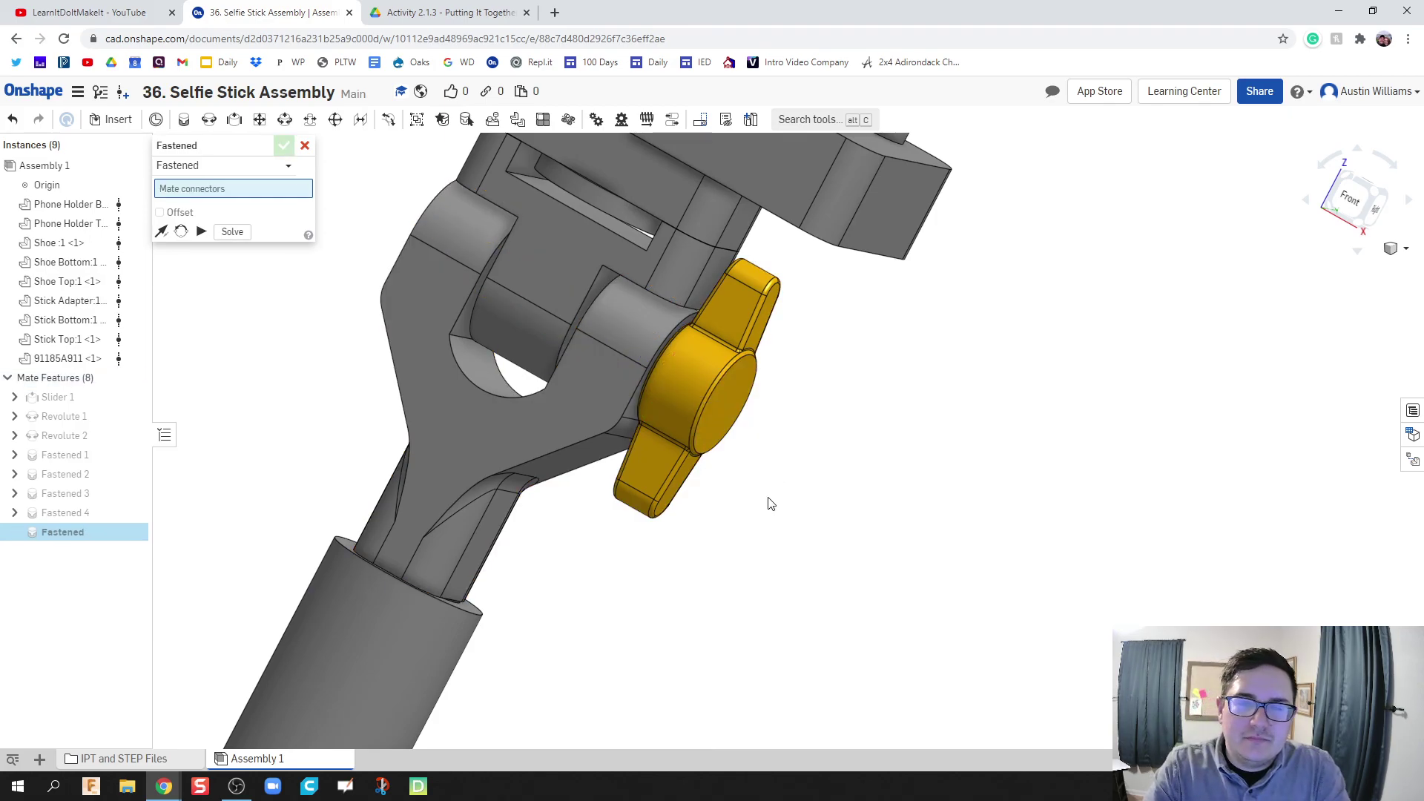
Switch the new mate to Slider and connect the phone holder top to the base prongs.
scroll(769, 504, down, 8)
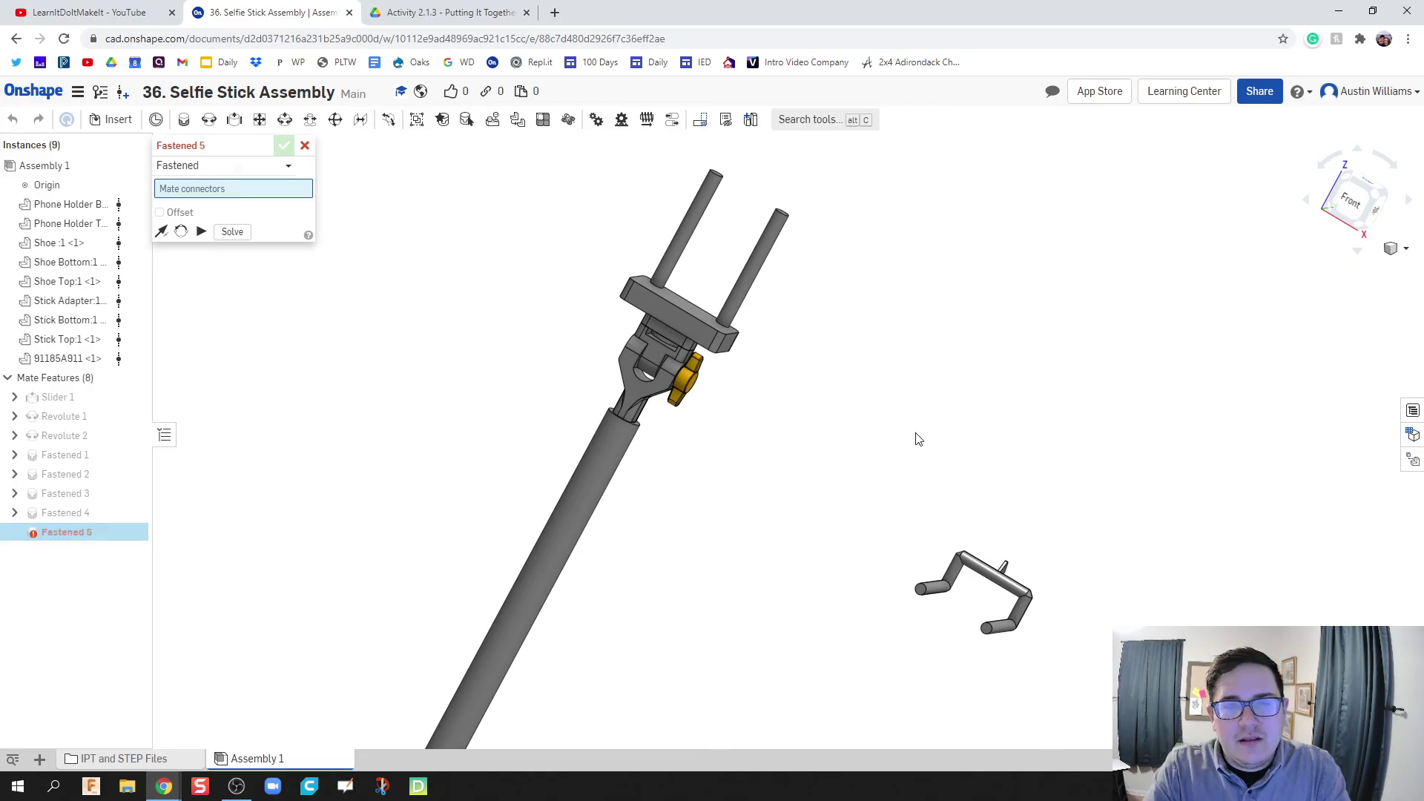
right_drag(918, 435, 895, 456)
click(235, 119)
scroll(881, 576, up, 10)
click(862, 538)
scroll(706, 438, down, 5)
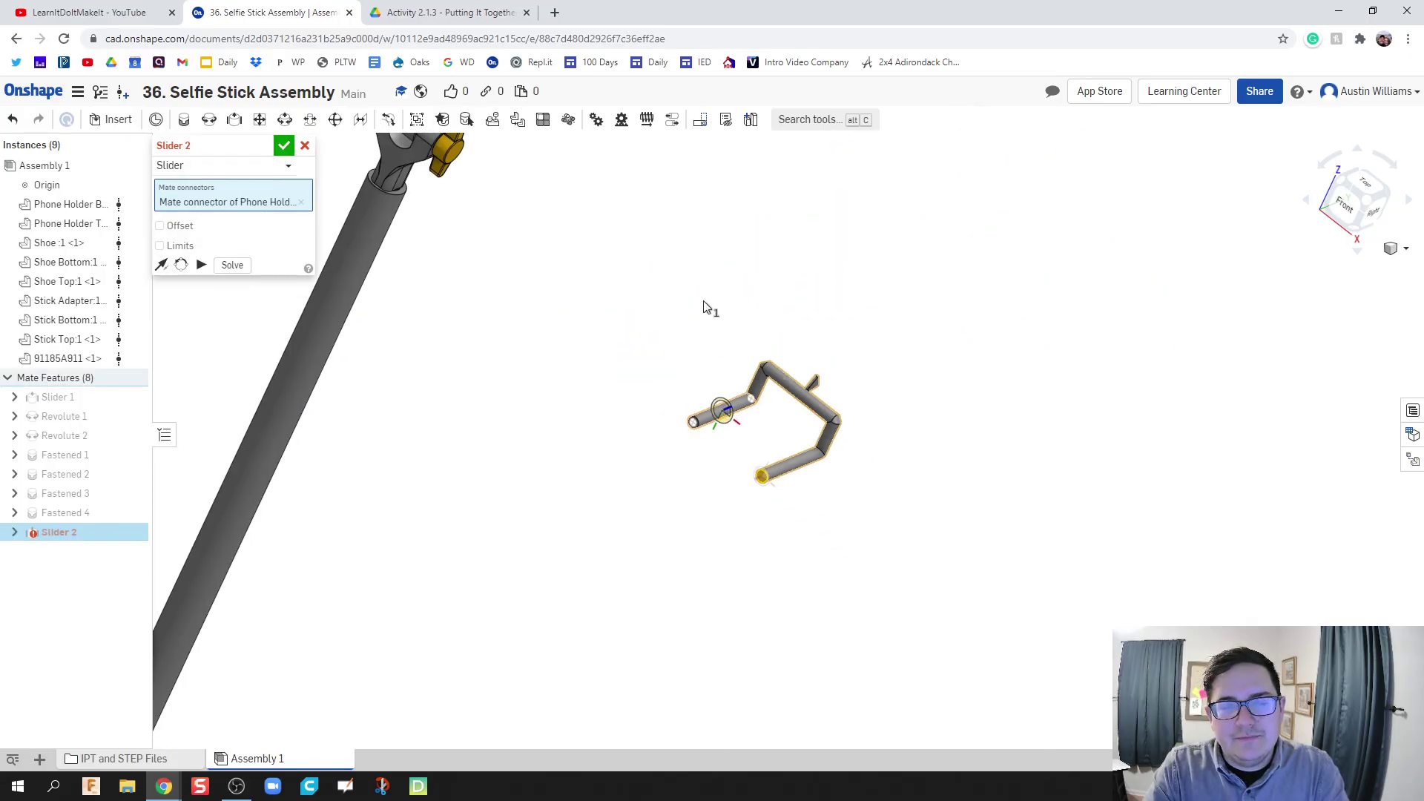
scroll(686, 292, down, 4)
middle_drag(686, 292, 717, 482)
scroll(661, 346, up, 5)
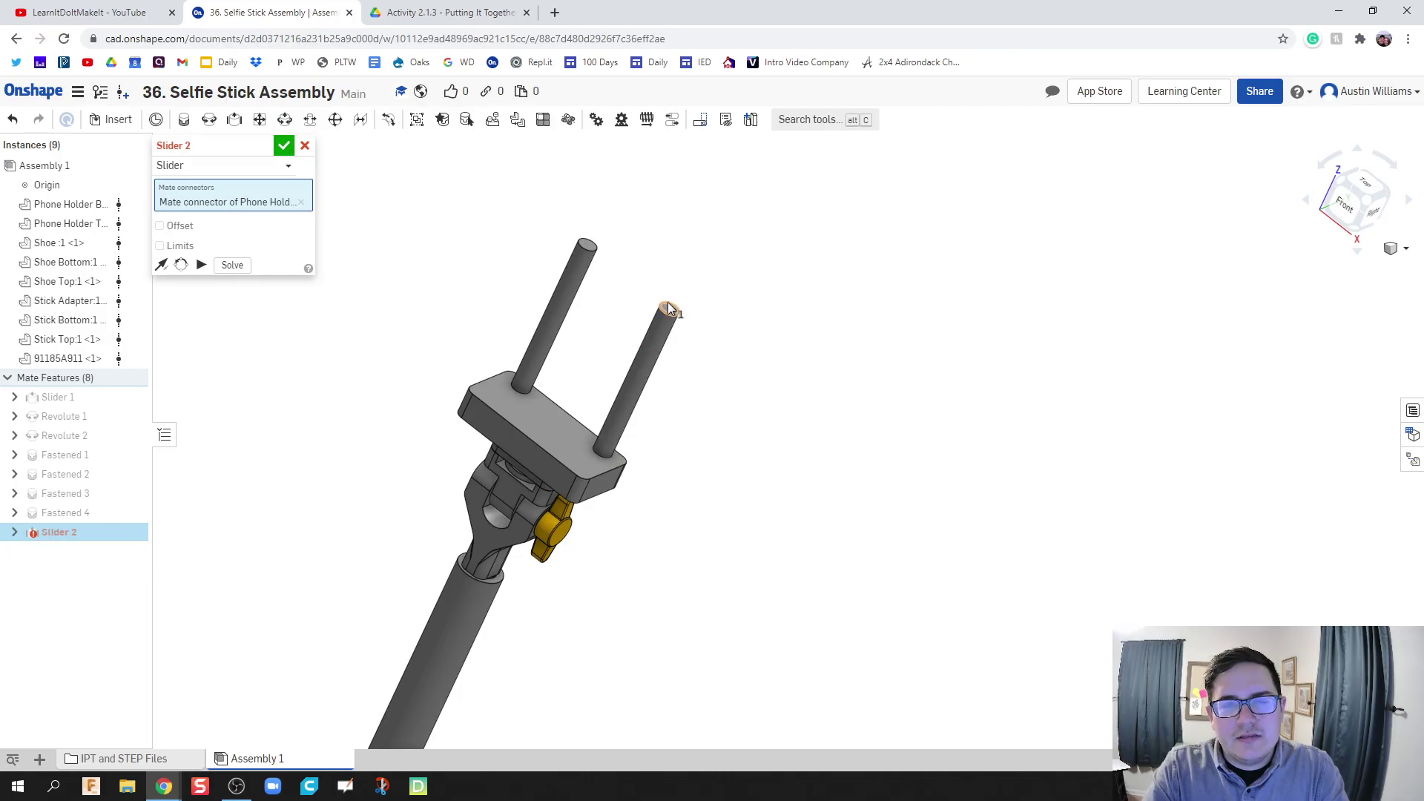
click(763, 422)
Flip and reorient the phone holder about the slider axis toward upright.
middle_drag(786, 388, 720, 510)
right_drag(717, 510, 826, 543)
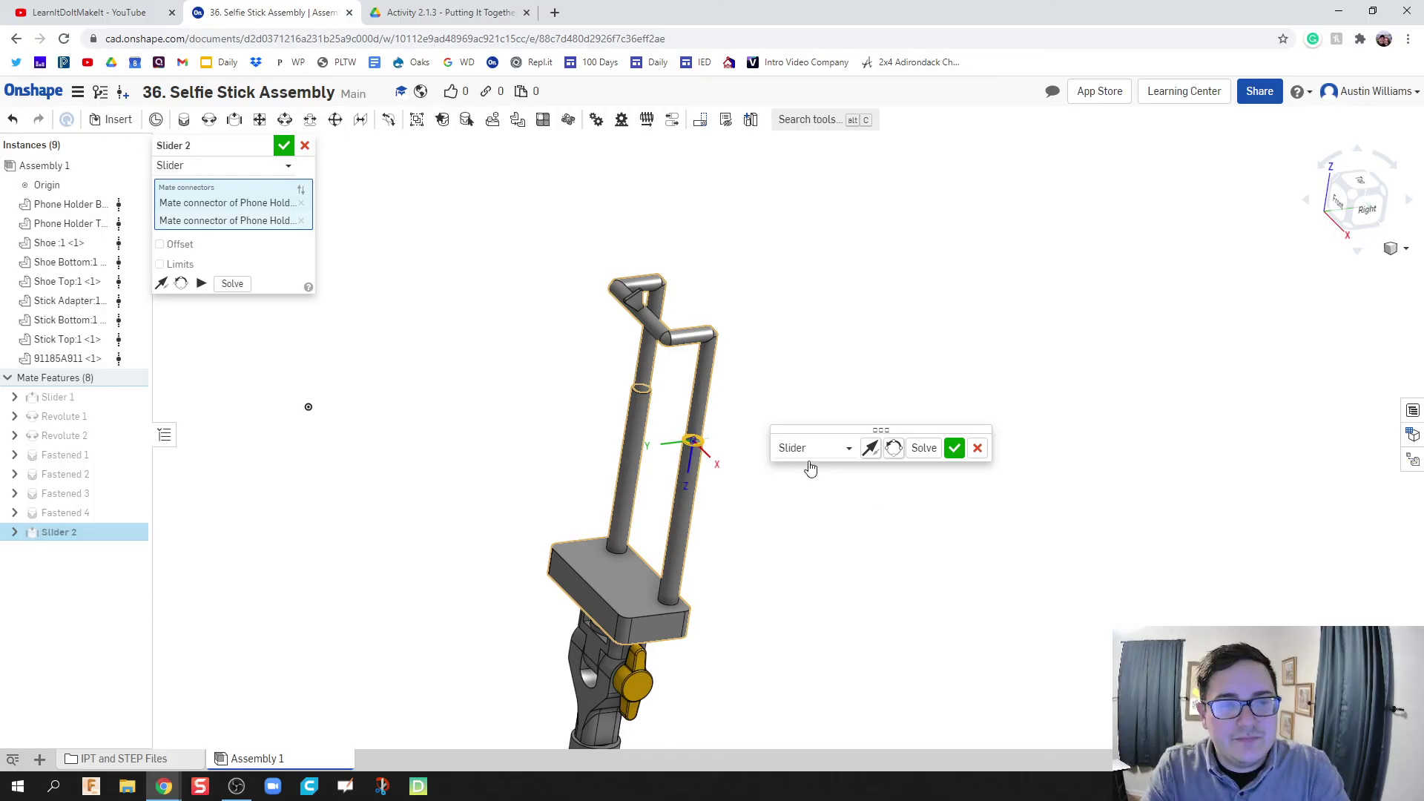
click(201, 286)
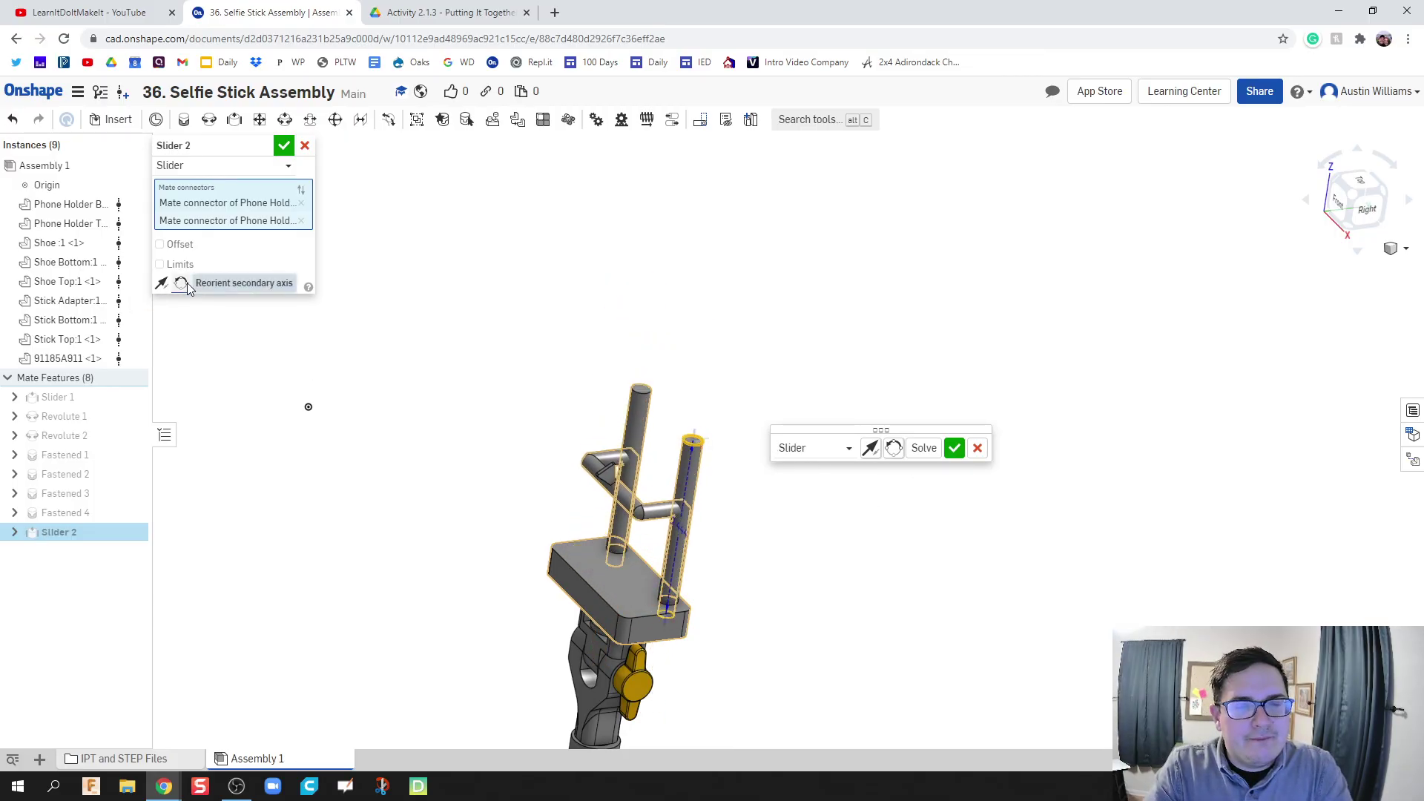
click(189, 289)
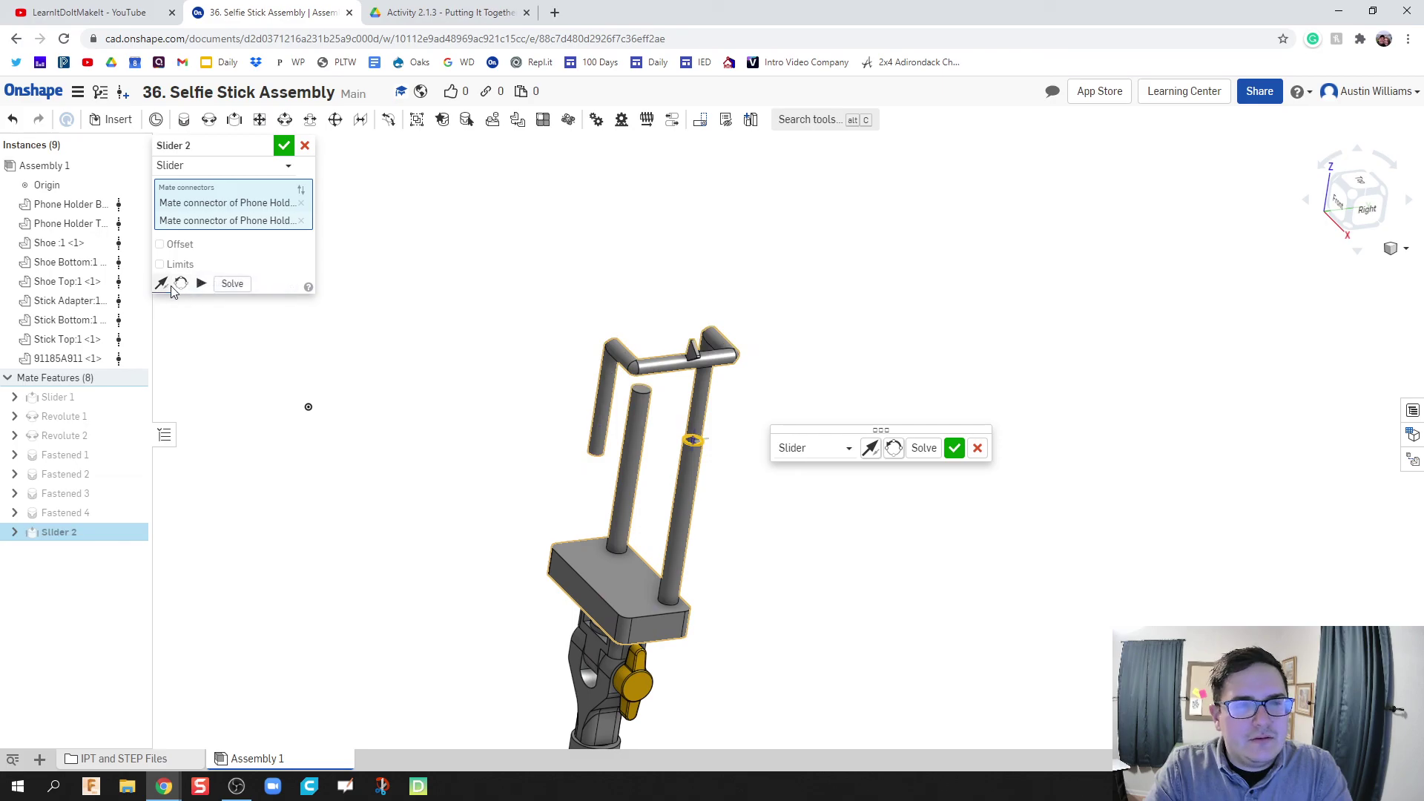
click(183, 287)
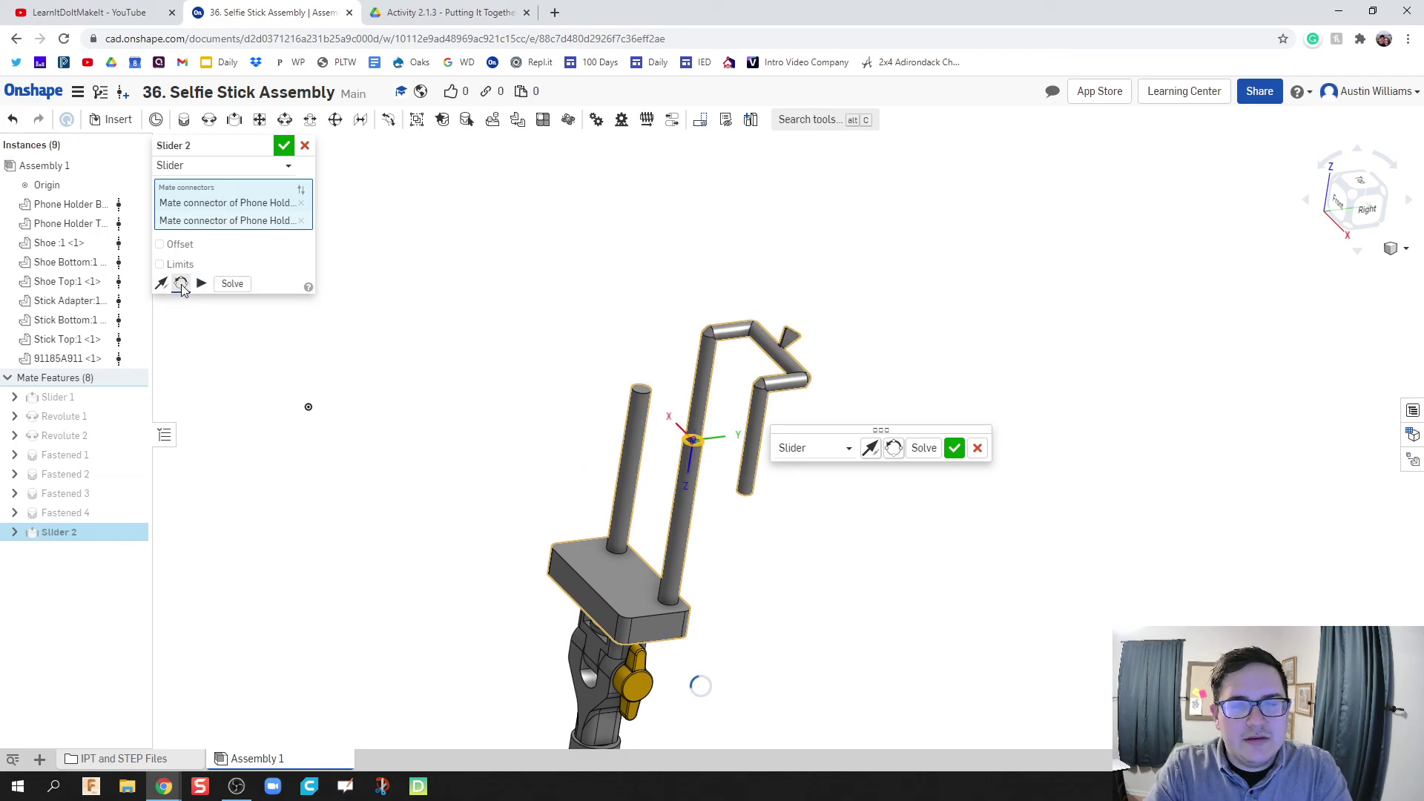
click(183, 288)
Stand the holder upright, limit its slider travel to 0–1.375 in, preview, and accept.
click(183, 287)
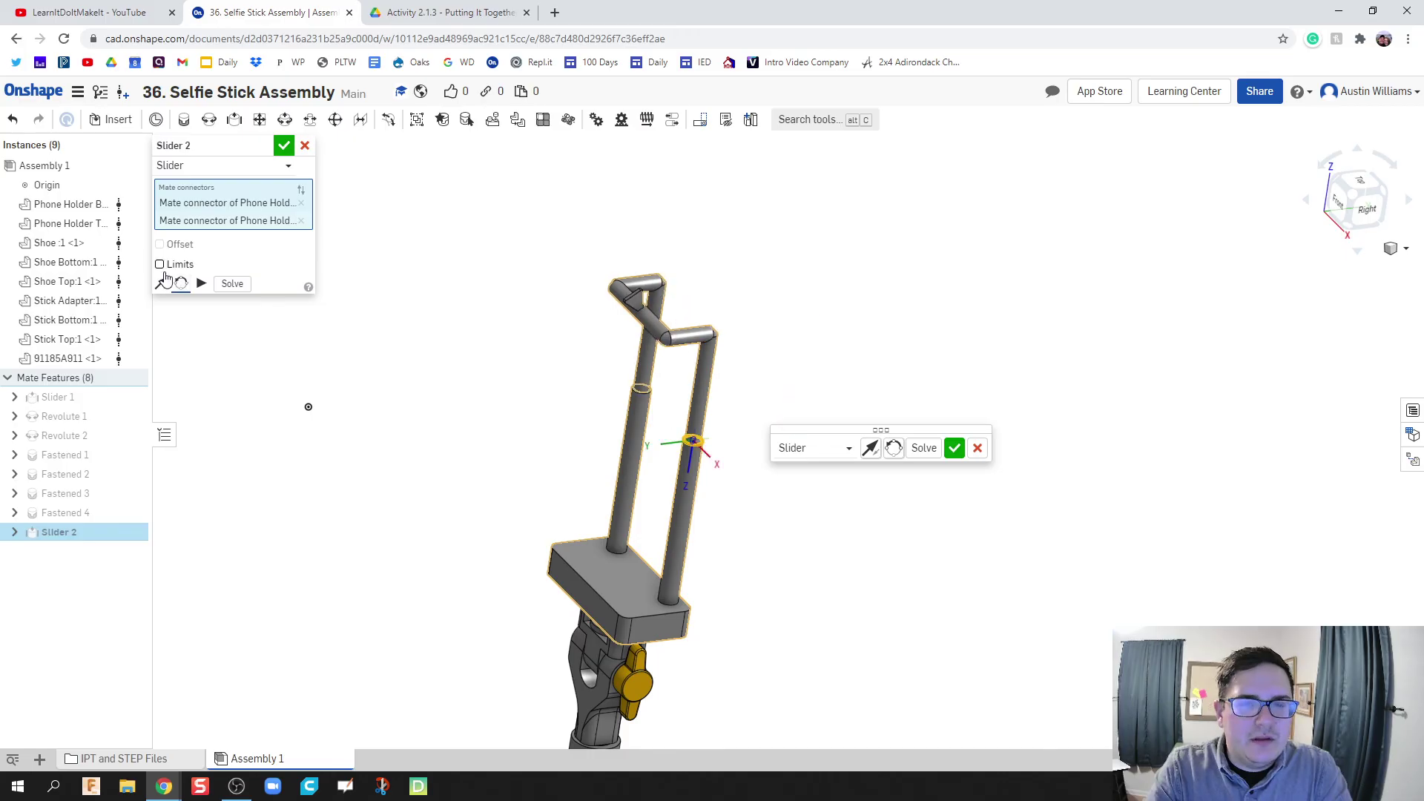
click(161, 265)
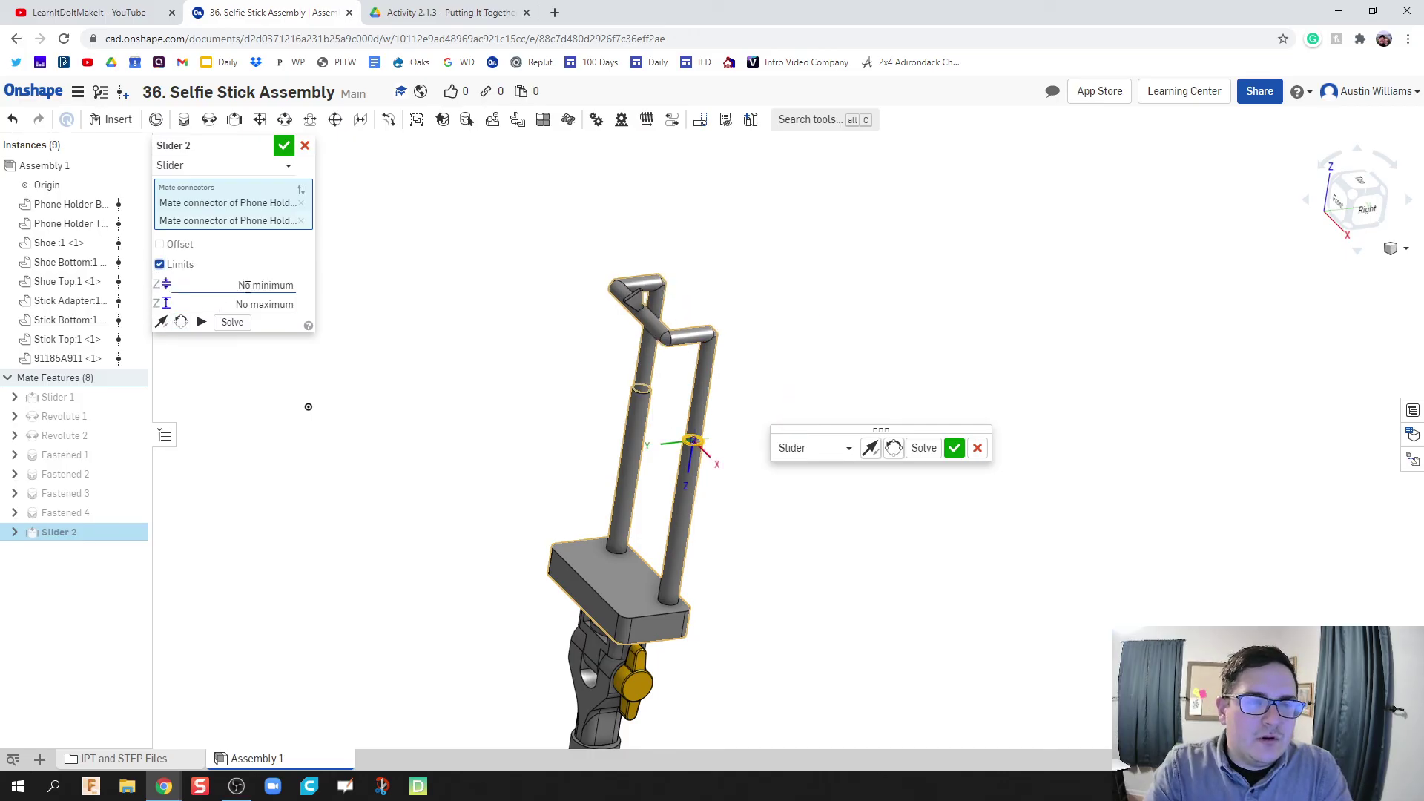
click(248, 287)
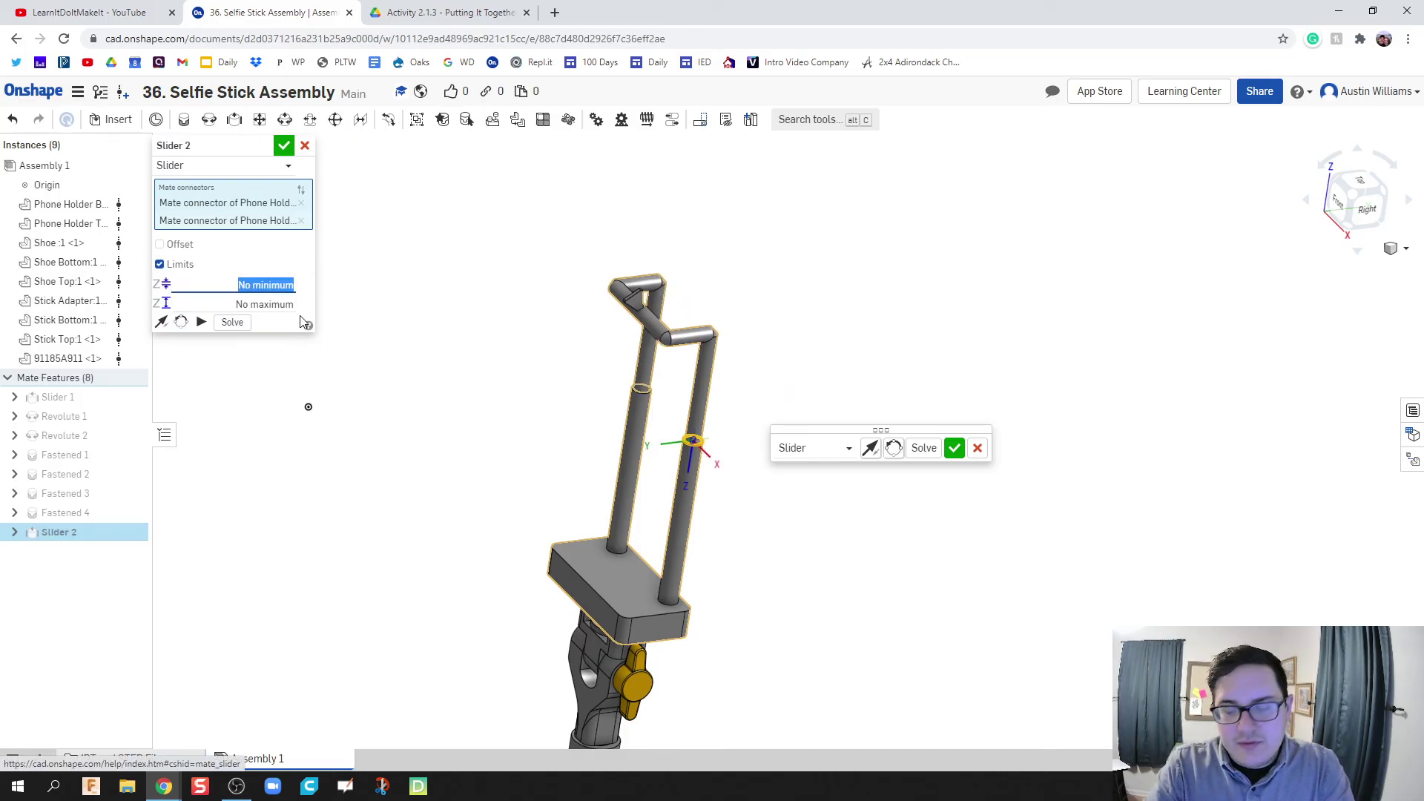
key(Tab)
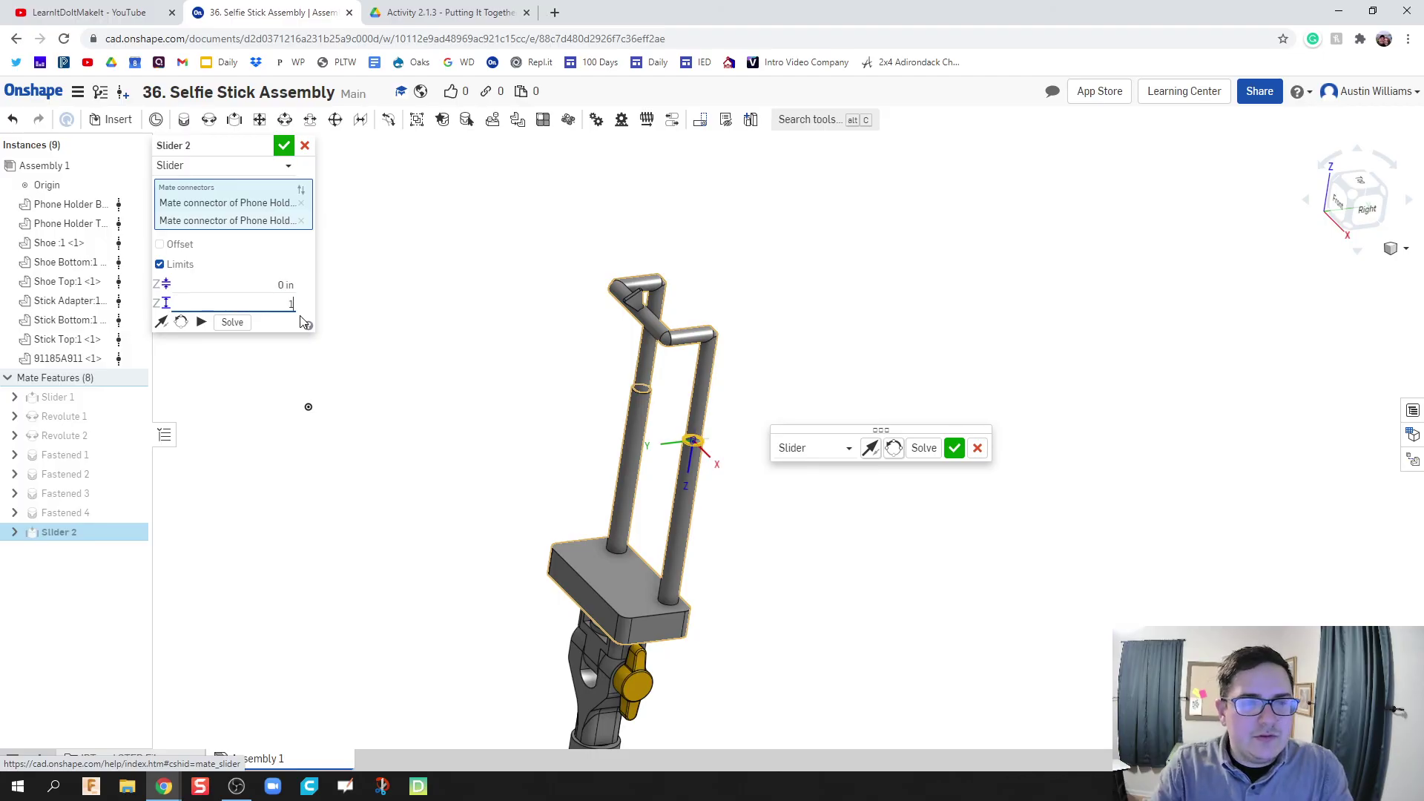
click(202, 323)
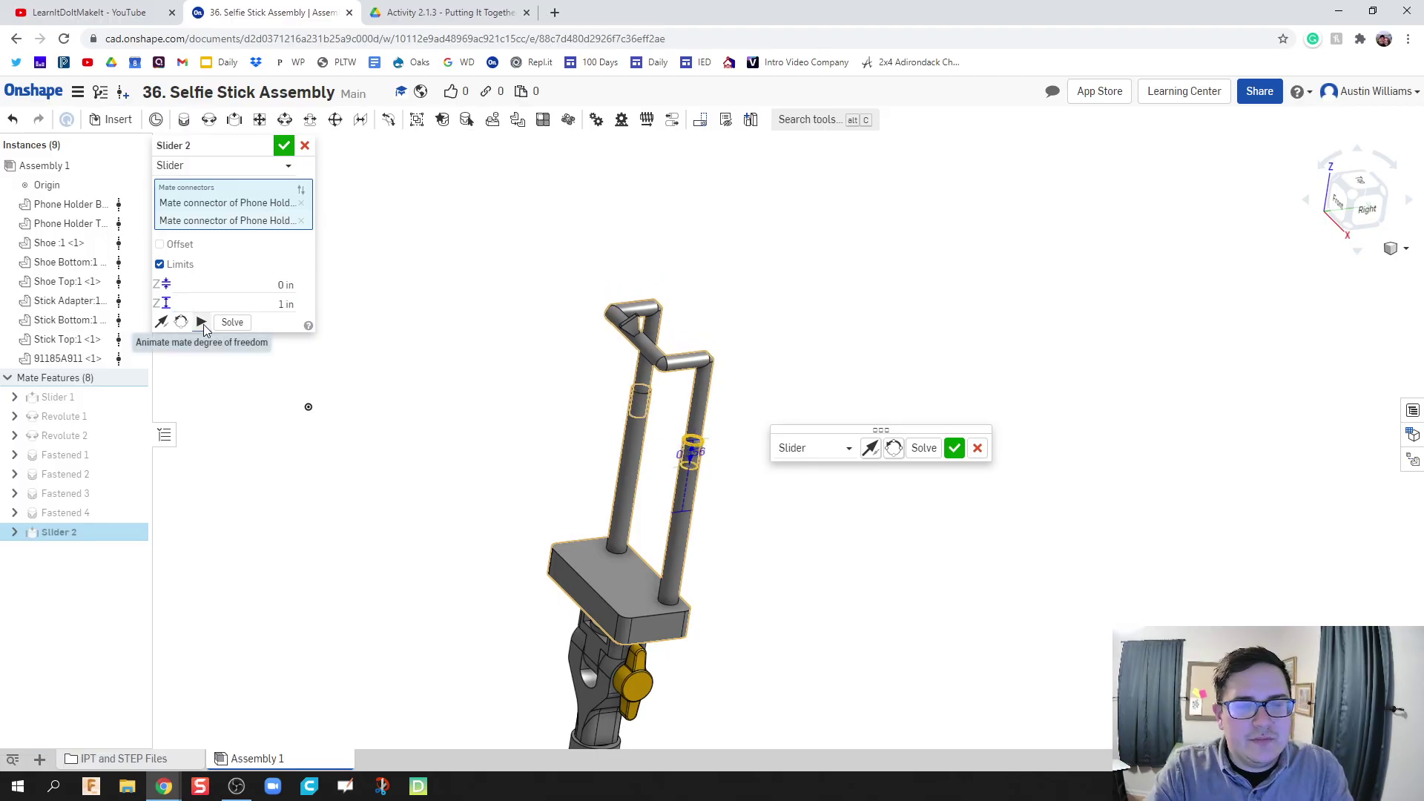
click(272, 312)
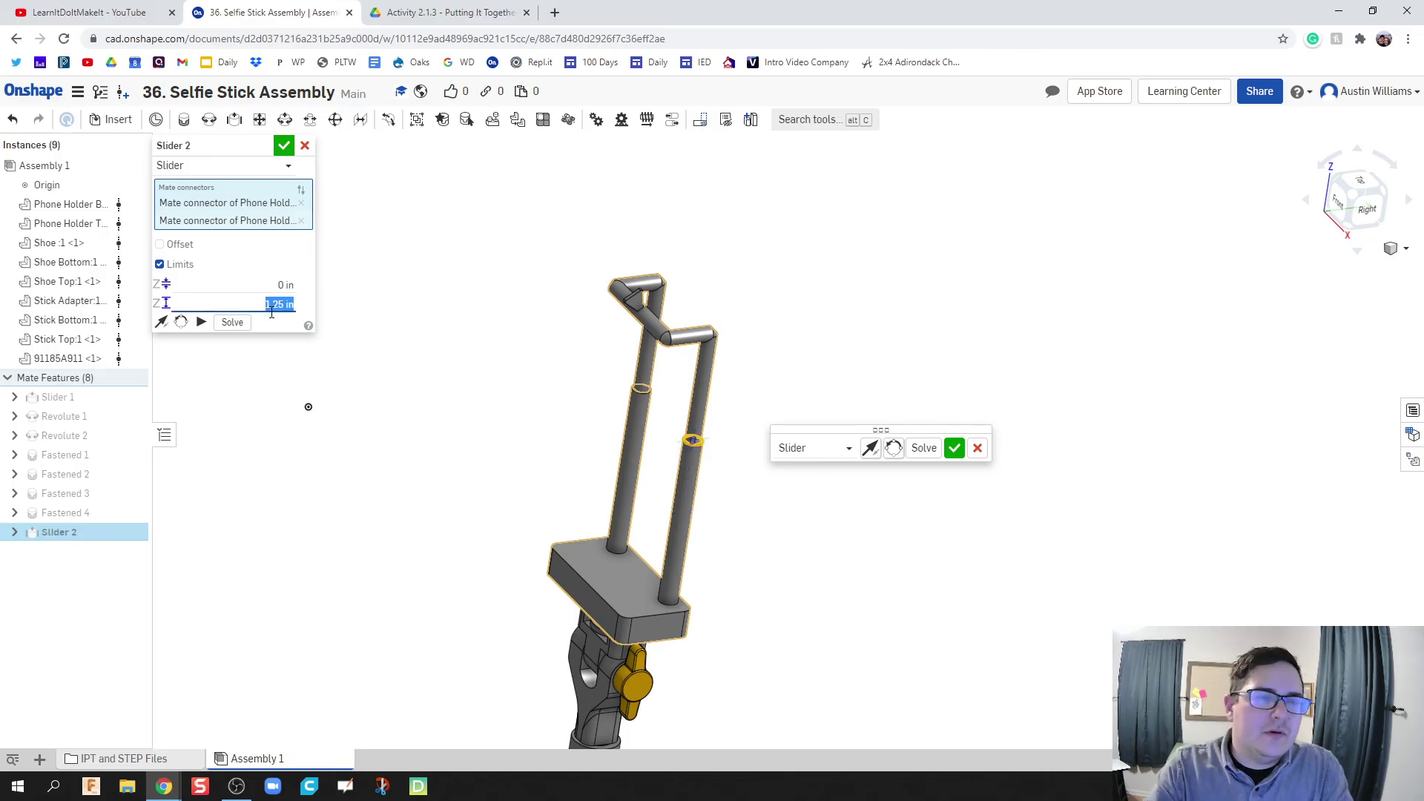
click(201, 322)
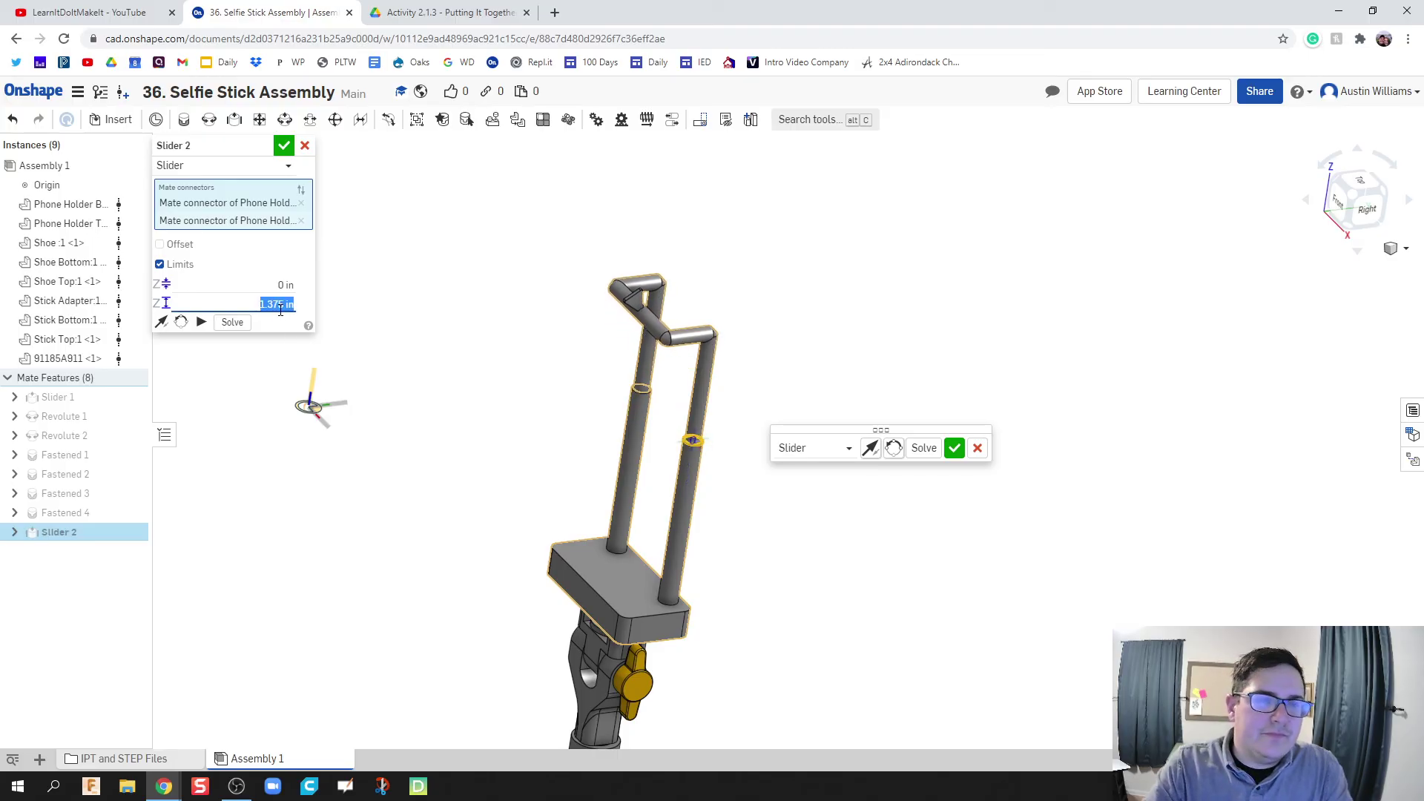
click(200, 322)
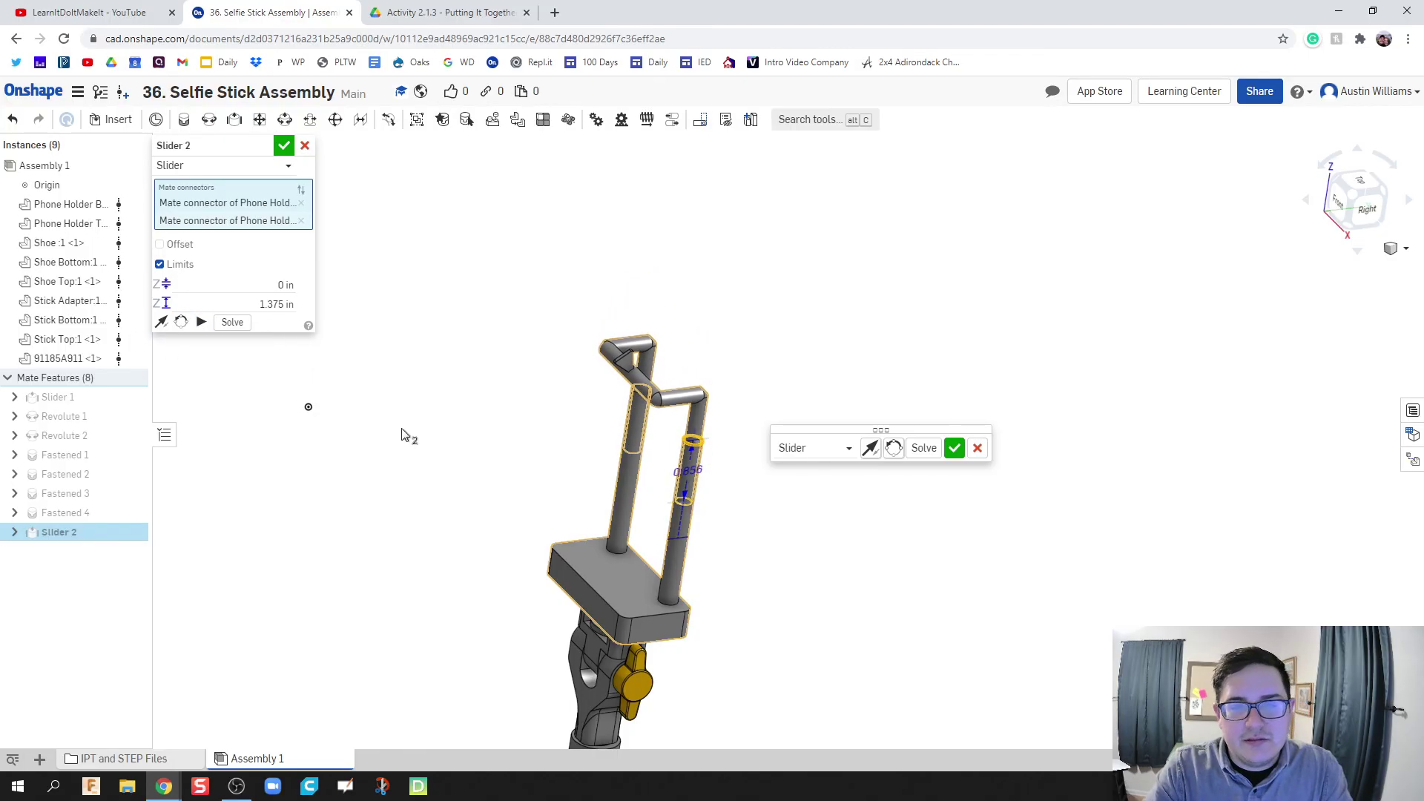
click(955, 449)
scroll(757, 557, down, 5)
Cancel the unfinished Slider 3 mate, keeping eight mates ending with Slider 2.
scroll(642, 337, up, 3)
right_drag(674, 455, 649, 330)
scroll(699, 321, down, 3)
scroll(639, 356, up, 3)
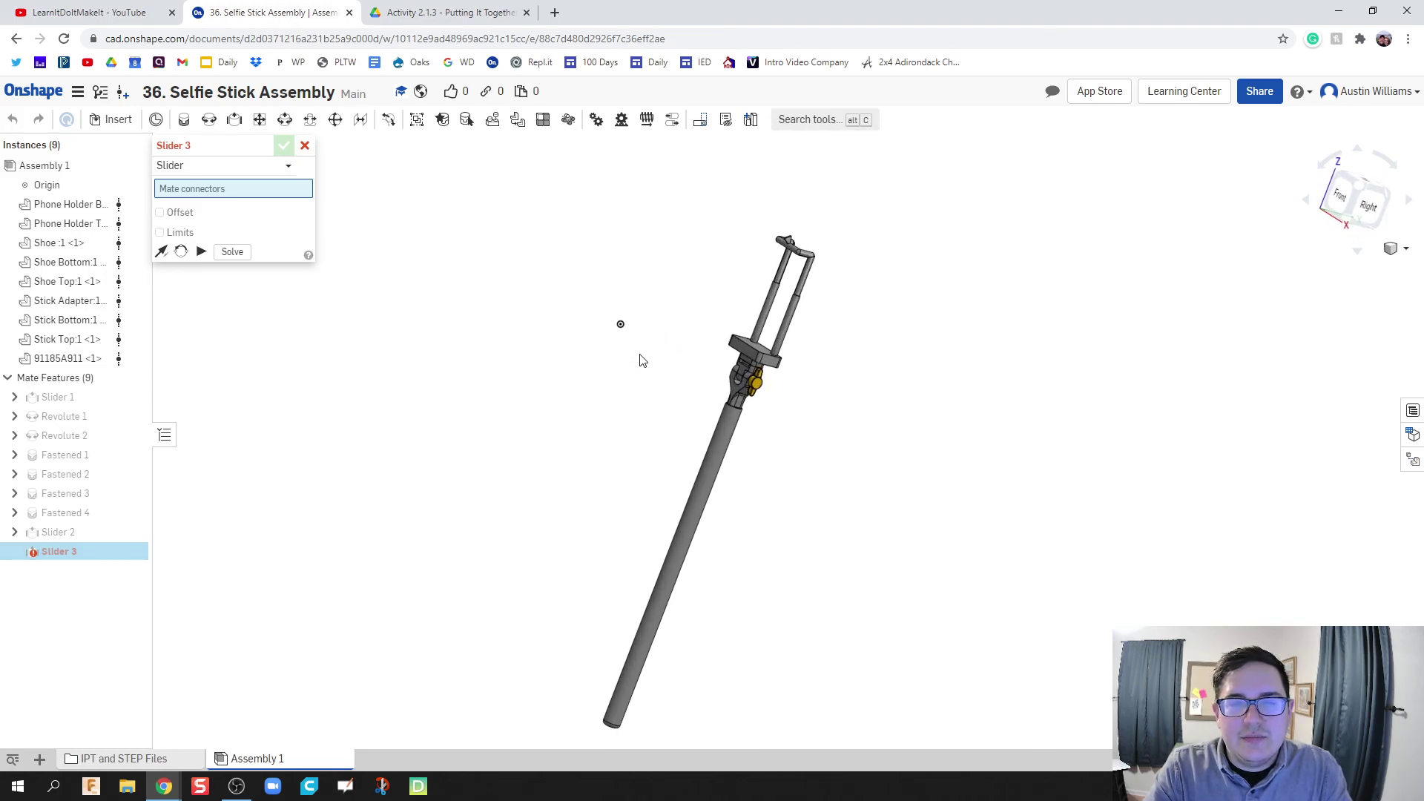
scroll(641, 359, up, 2)
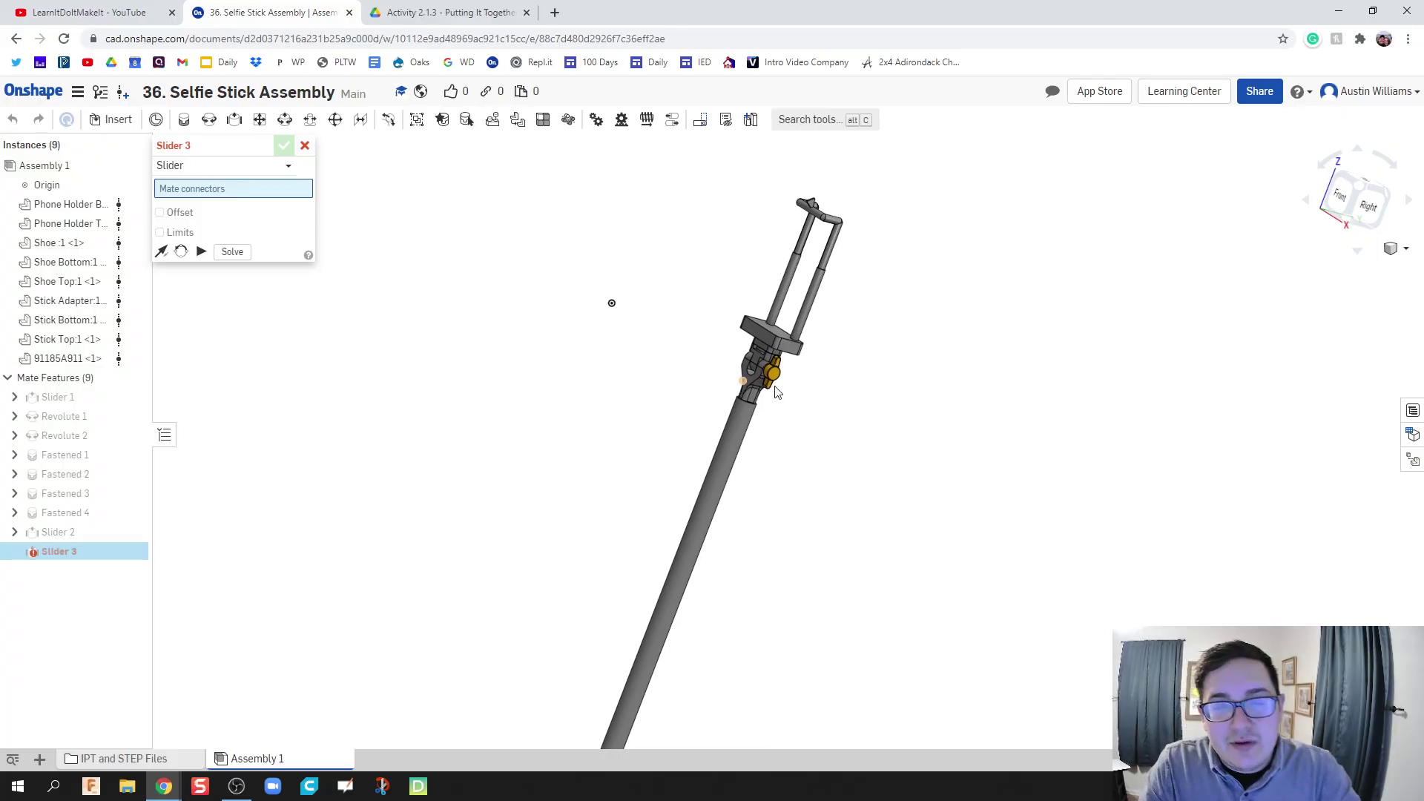
click(304, 146)
Drag the upper stick to check that it slides freely along its travel.
right_drag(465, 311, 760, 397)
mouse_move(806, 311)
mouse_down()
mouse_move(812, 256)
mouse_move(802, 308)
mouse_move(810, 265)
mouse_move(735, 405)
mouse_move(742, 419)
mouse_move(750, 265)
mouse_move(751, 383)
mouse_move(736, 376)
mouse_move(791, 282)
mouse_move(831, 371)
mouse_move(762, 329)
mouse_move(787, 282)
mouse_move(762, 334)
mouse_up()
scroll(742, 349, down, 2)
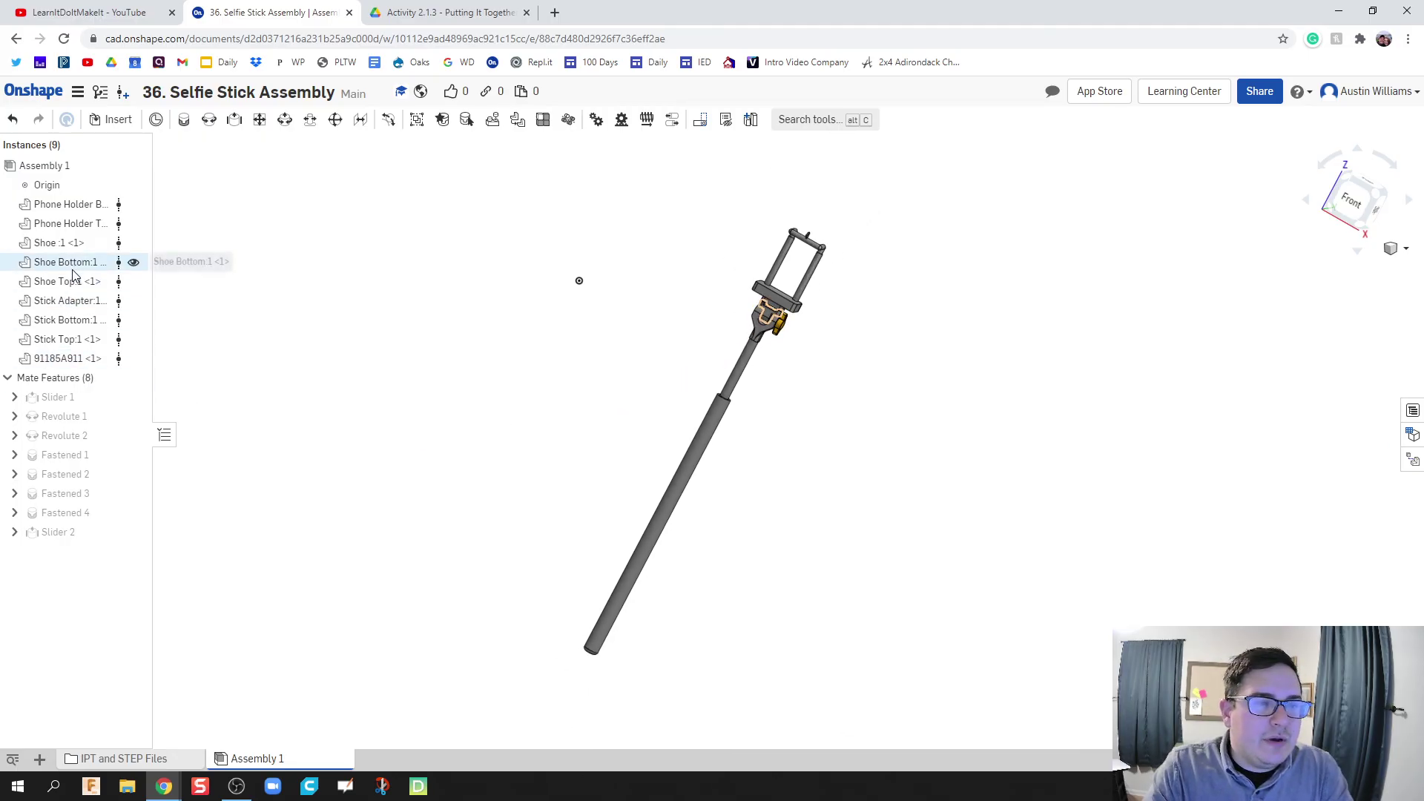
Fix the Stick Bottom part in place from the Instances list.
right_click(80, 320)
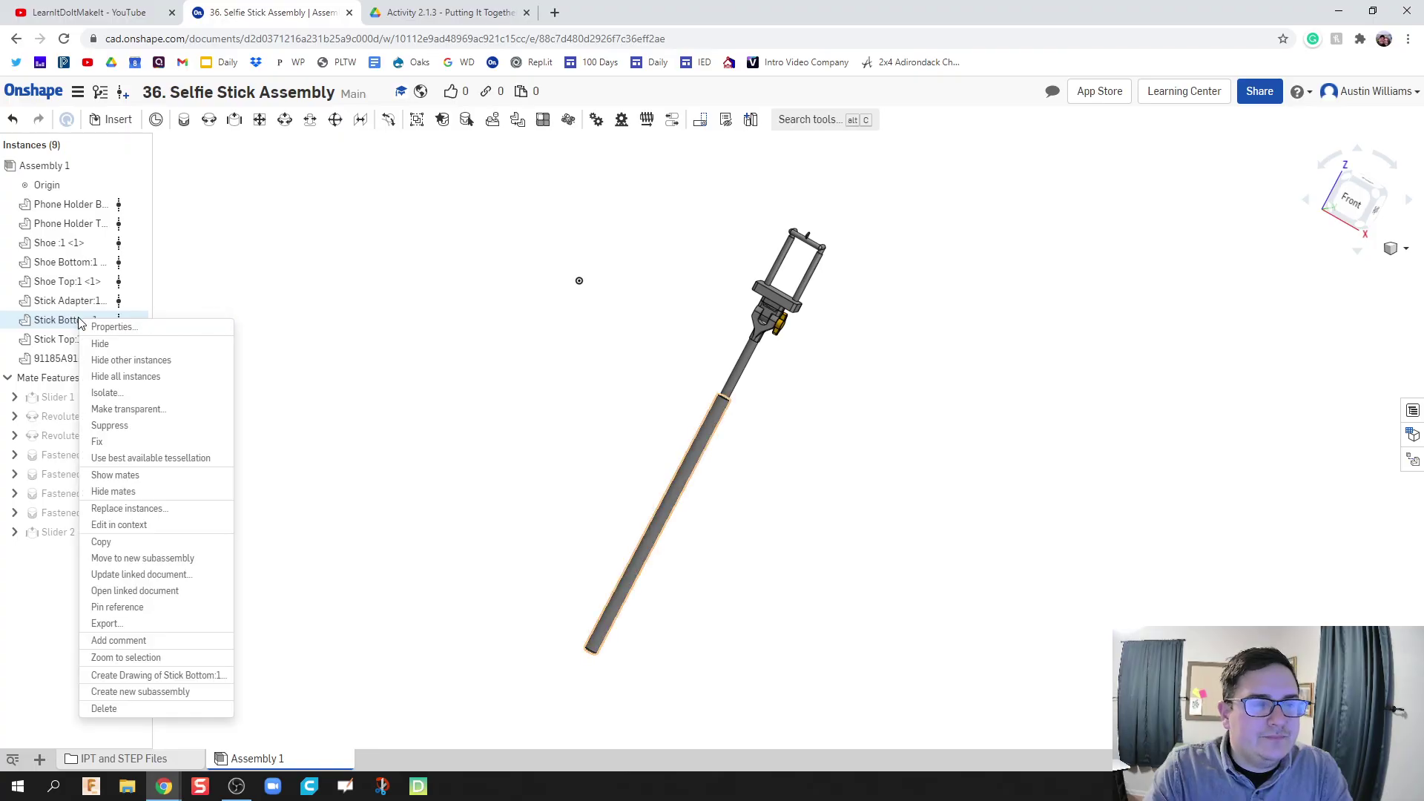
click(127, 443)
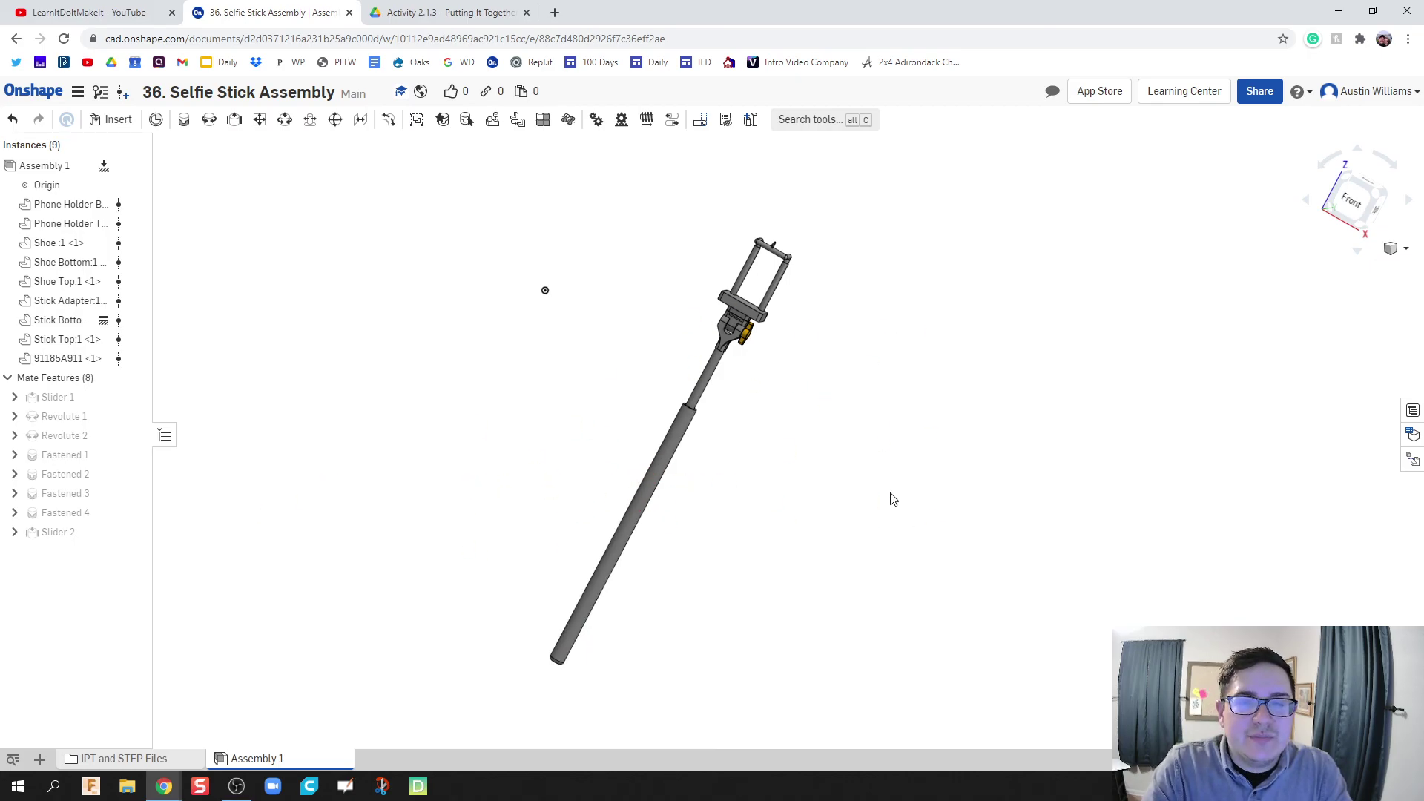
middle_drag(894, 497, 799, 484)
scroll(745, 445, up, 2)
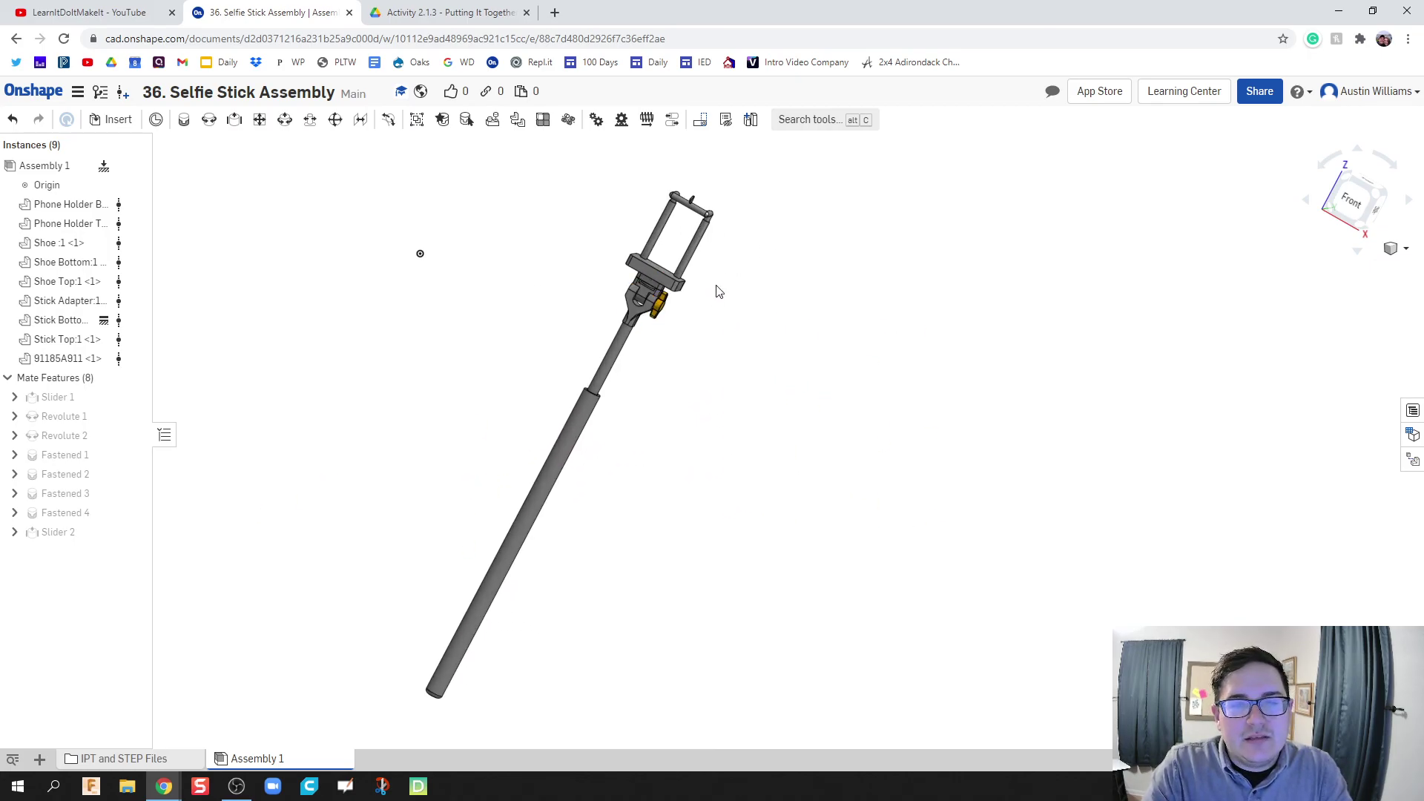
Swing the phone holder head and arm around their mates to test the motion.
drag(701, 252, 593, 382)
right_drag(843, 407, 794, 391)
right_drag(732, 201, 692, 436)
drag(715, 406, 541, 472)
middle_drag(555, 464, 846, 215)
right_drag(846, 215, 739, 162)
scroll(758, 416, up, 1)
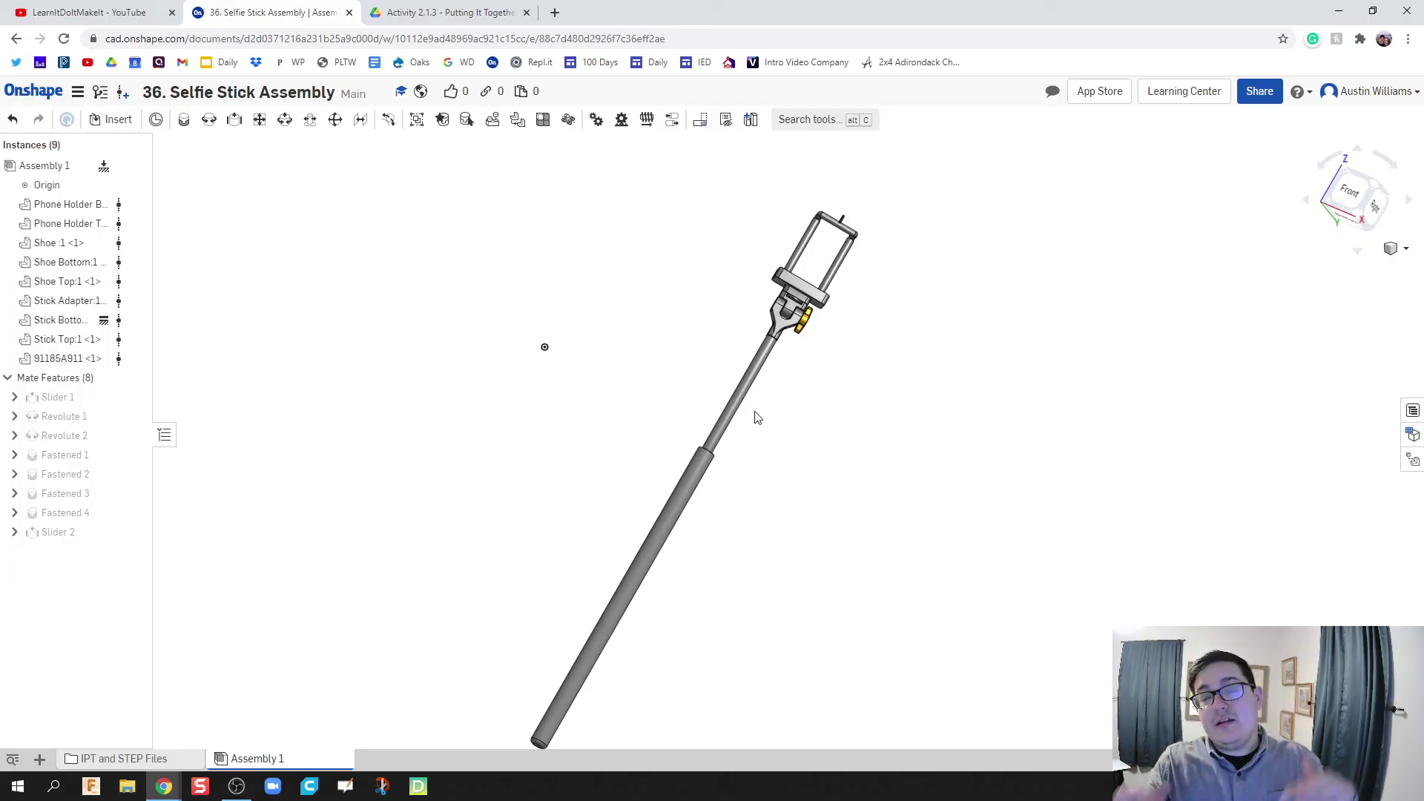